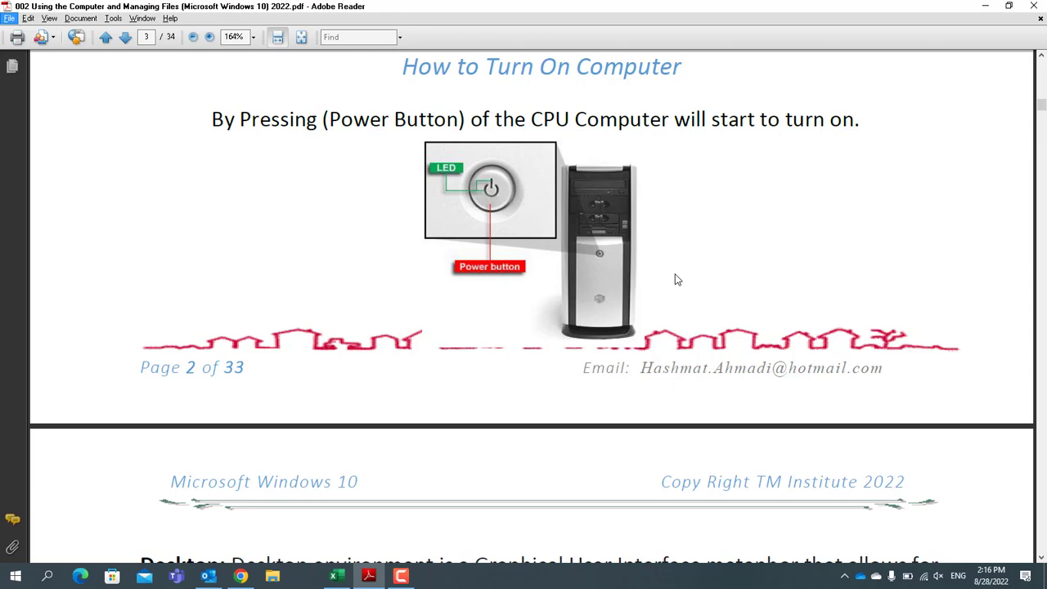
# Examine the guide's labelled desktop diagram on page 4 and compare it with the actual Windows desktop.
pyautogui.scroll(-10, 676, 280)
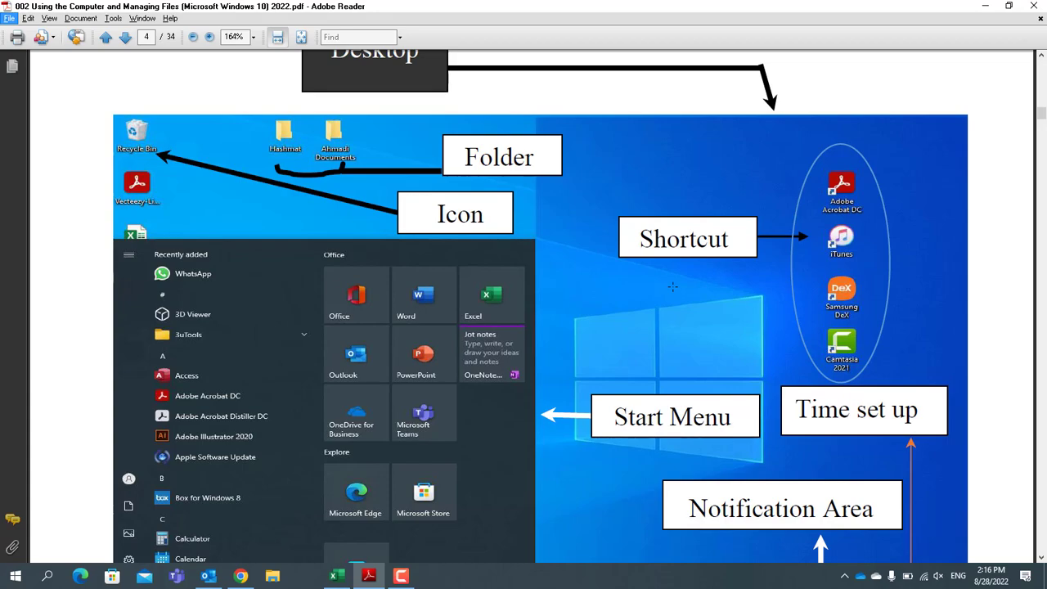
pyautogui.press('super+d')
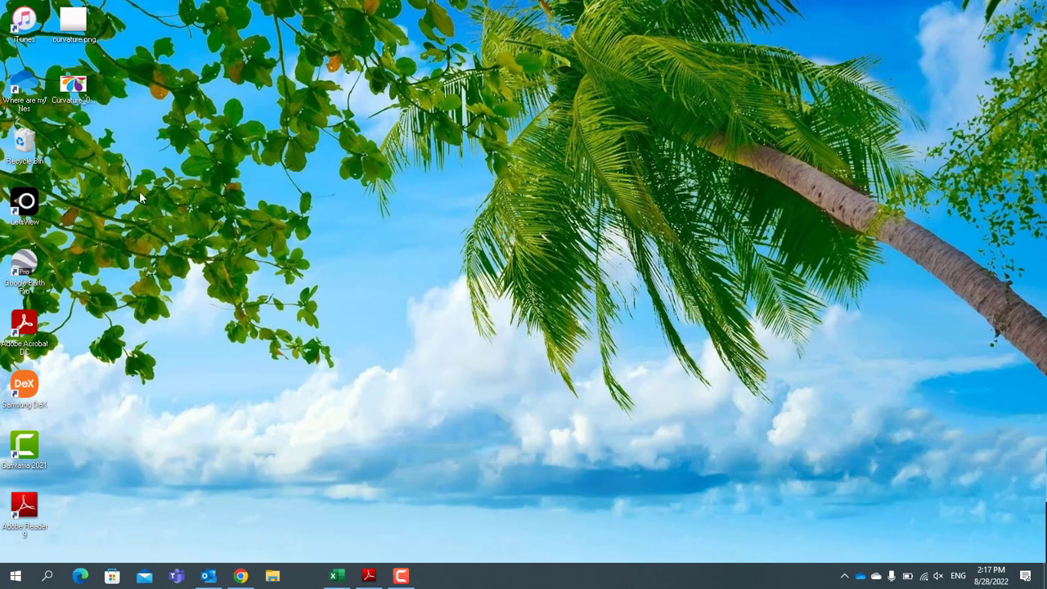
pyautogui.click(368, 576)
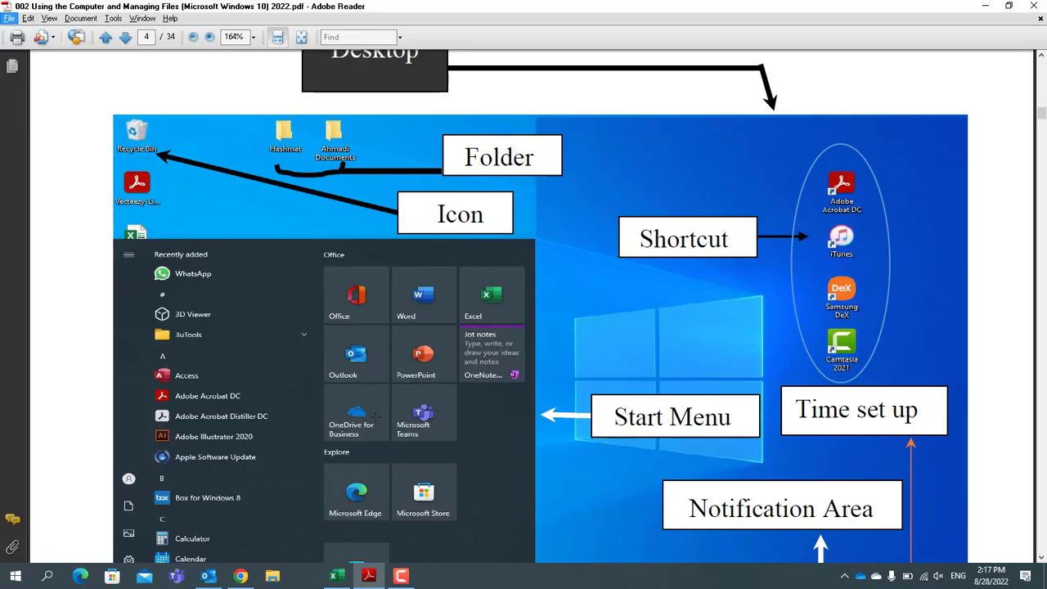
pyautogui.scroll(2, 447, 353)
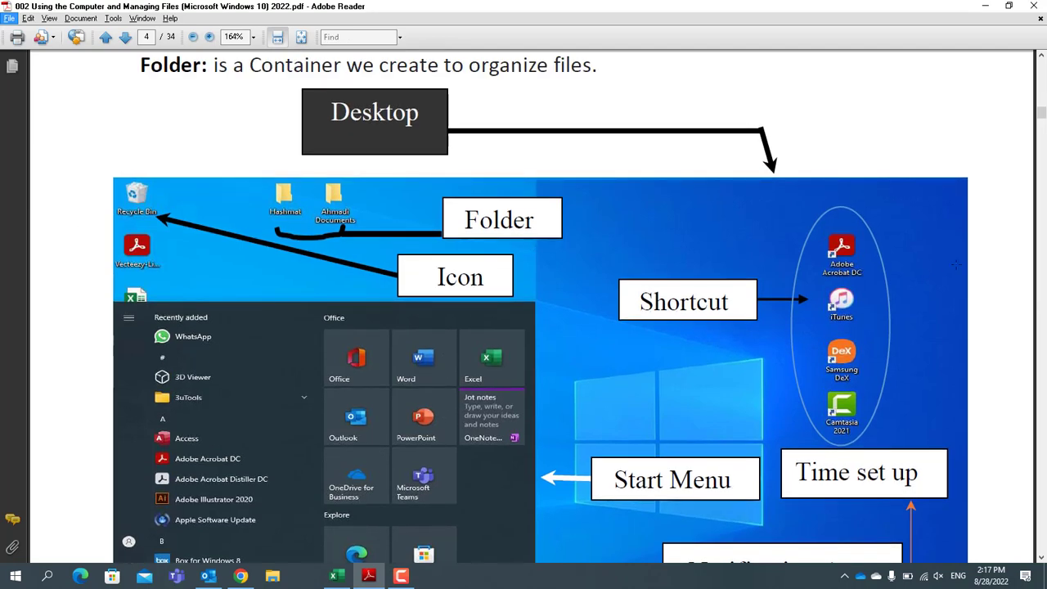
pyautogui.scroll(-12, 96, 542)
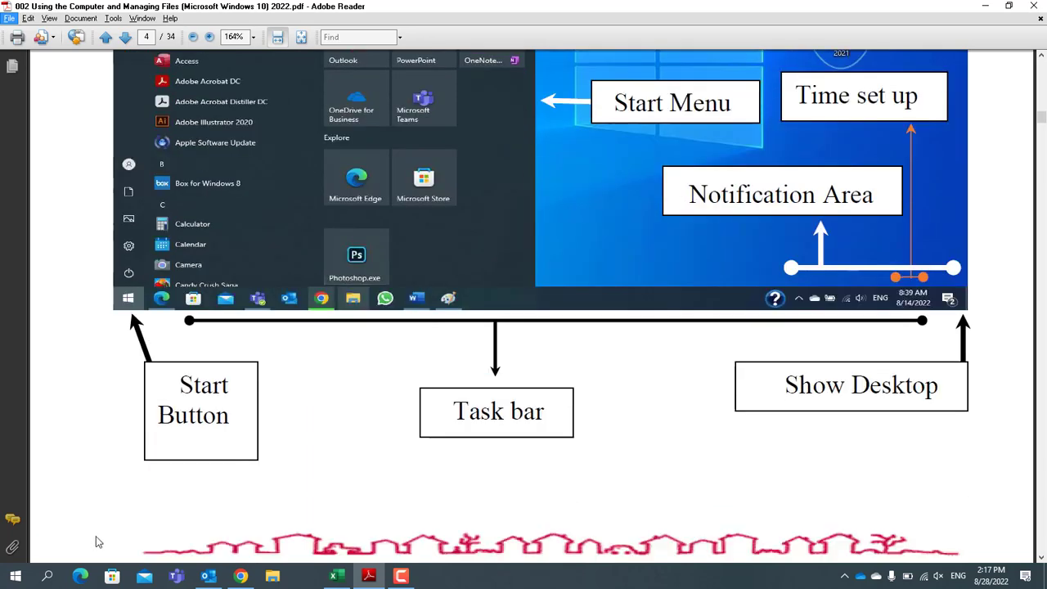
pyautogui.scroll(4, 96, 543)
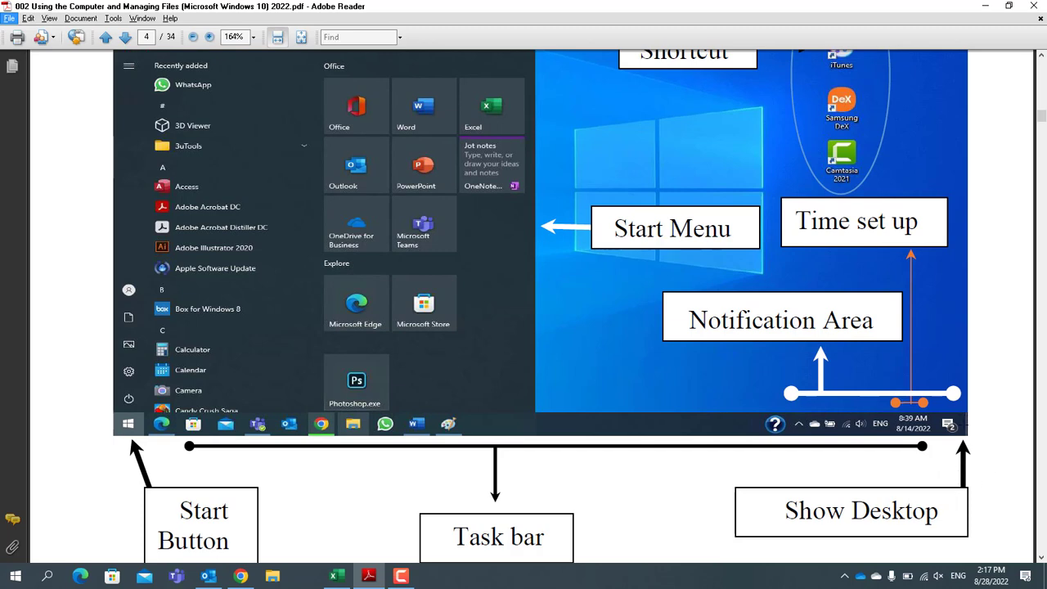
pyautogui.click(1045, 581)
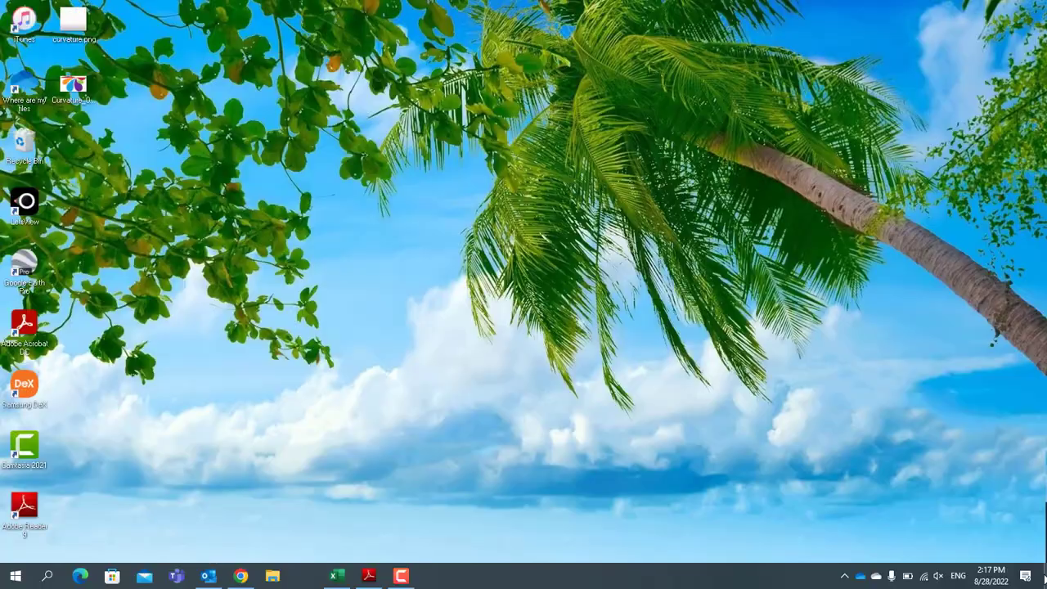
pyautogui.click(1045, 578)
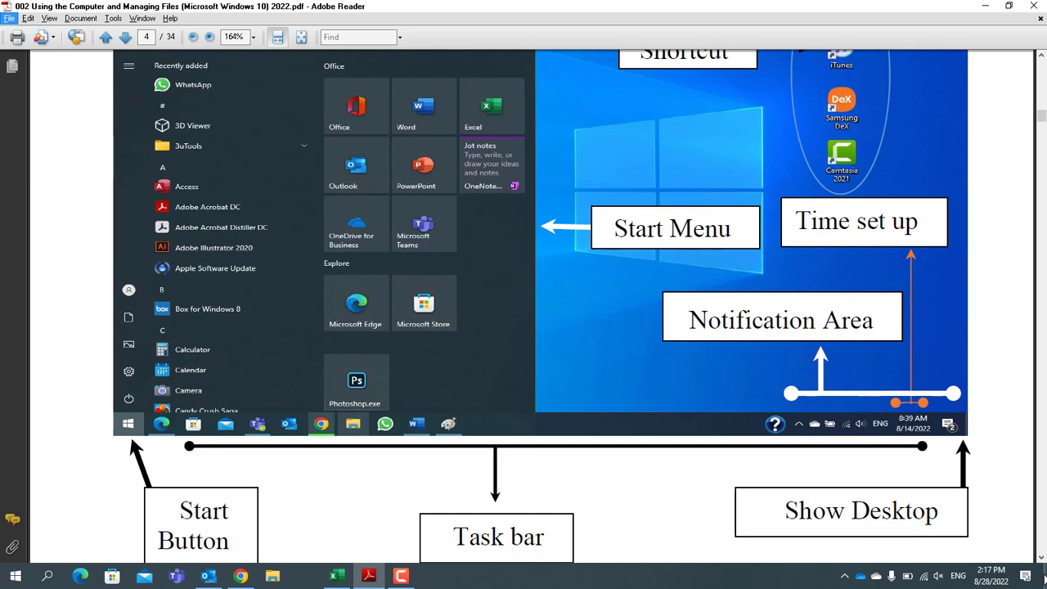
# Read through the guide's sections on creating folders, renaming, deleting and the Recycle Bin, up to Turn Off Computer.
pyautogui.scroll(-10, 531, 311)
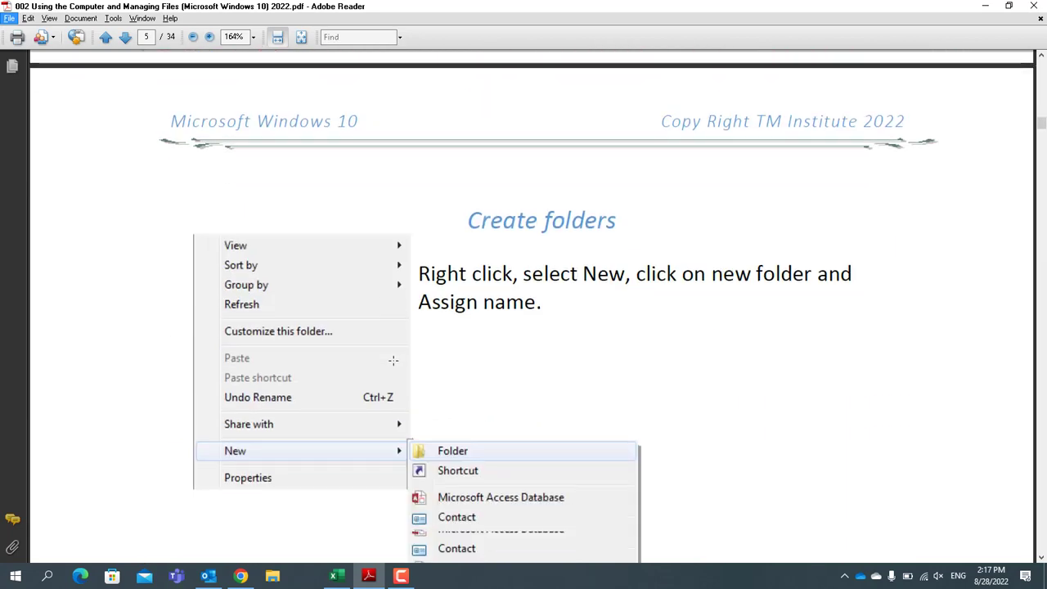
pyautogui.scroll(-13, 394, 360)
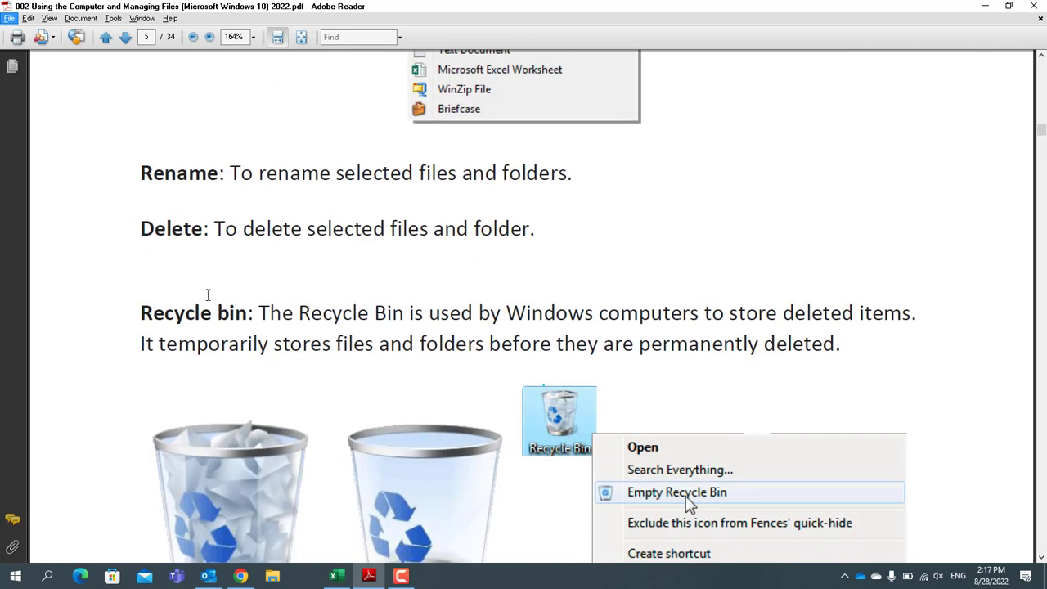
pyautogui.scroll(-12, 207, 294)
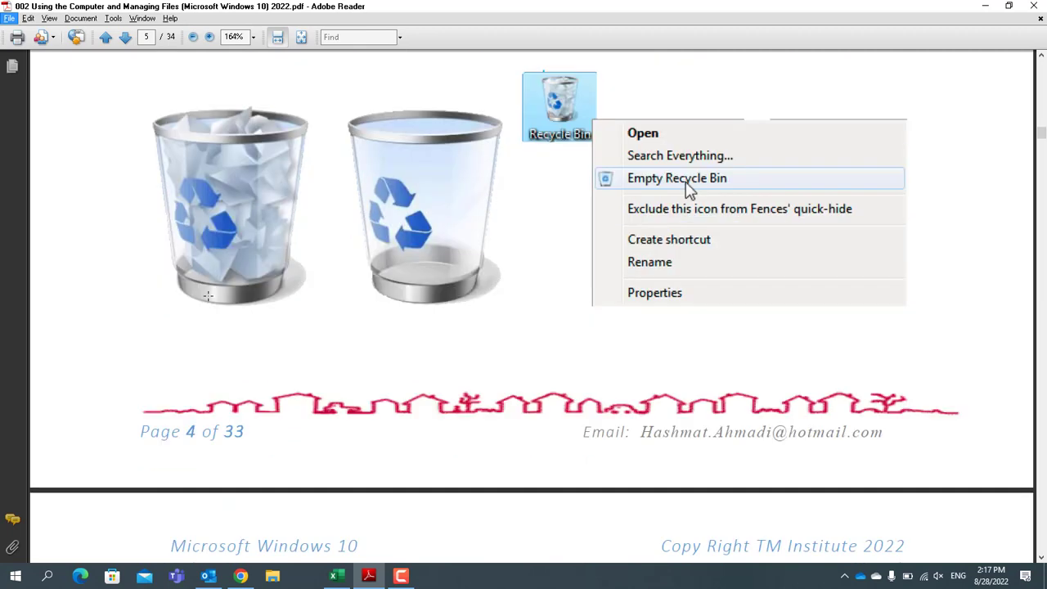
pyautogui.scroll(-2, 208, 302)
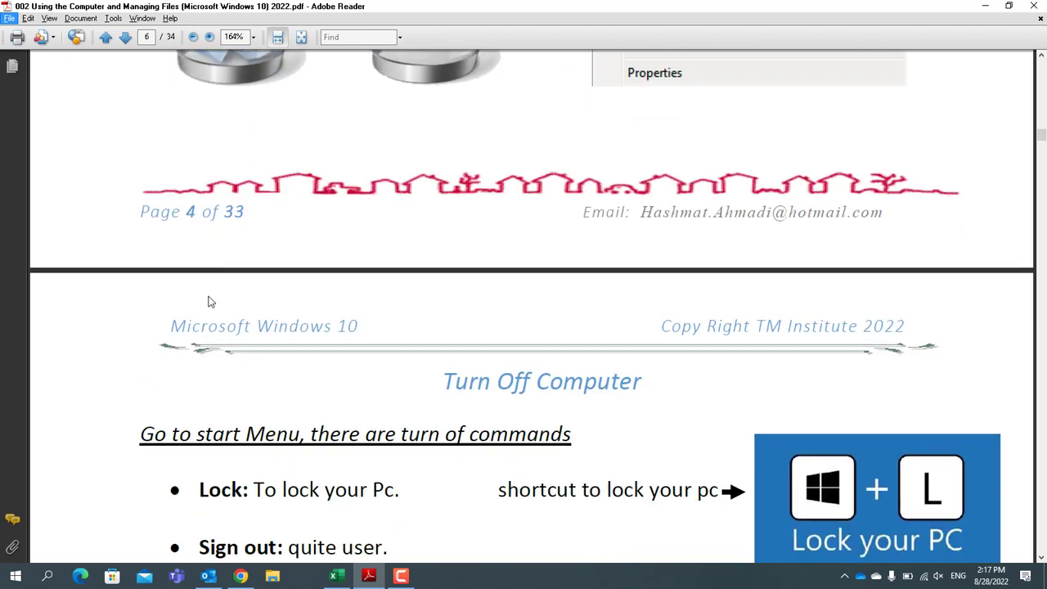
# Minimize the guide and compare the context commands of the empty desktop with those of curvature.png.
pyautogui.click(983, 6)
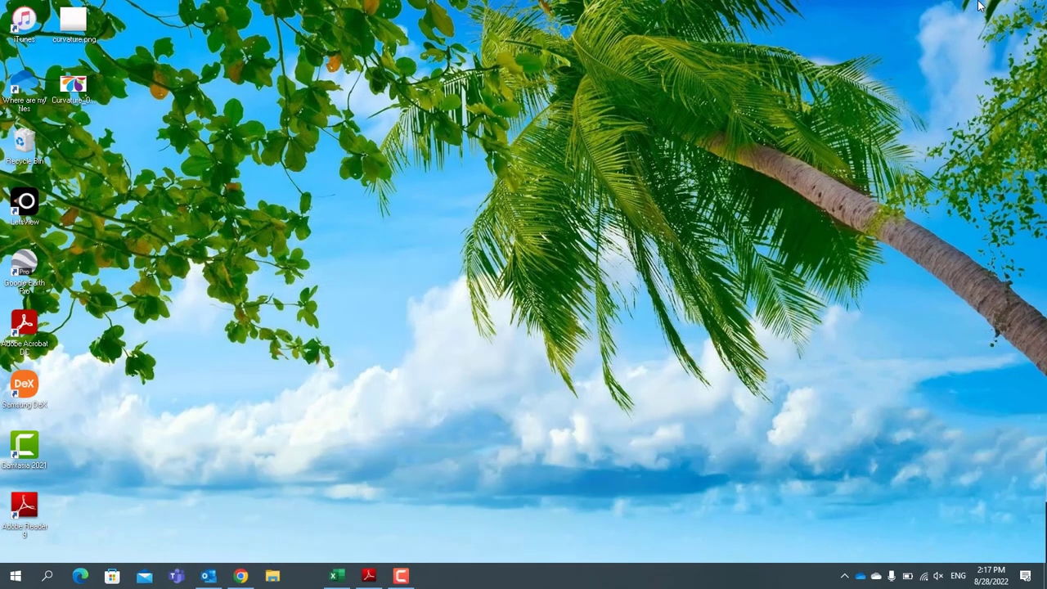
pyautogui.rightClick(342, 228)
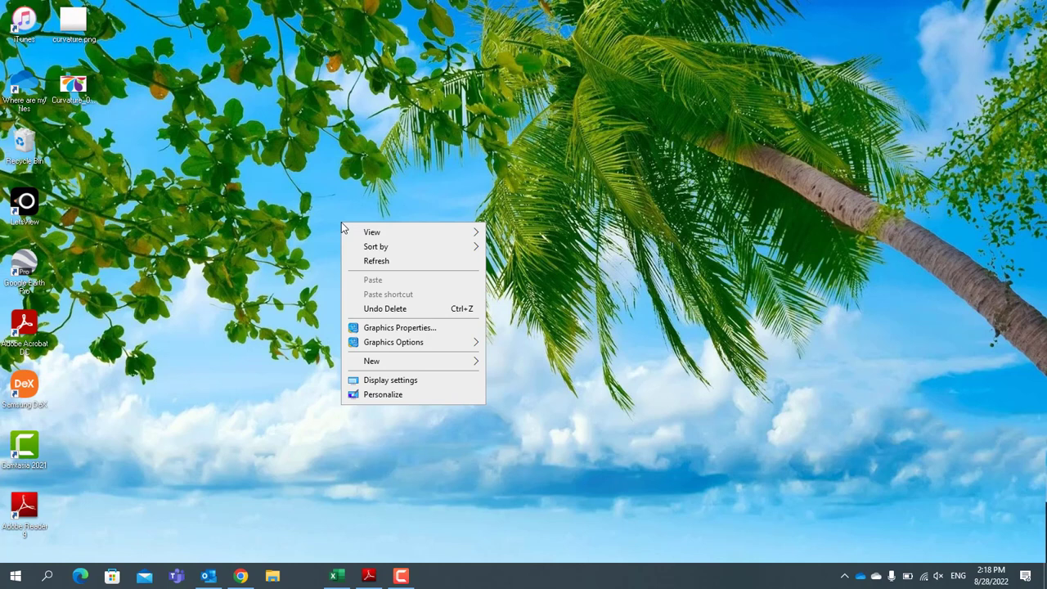
pyautogui.rightClick(244, 111)
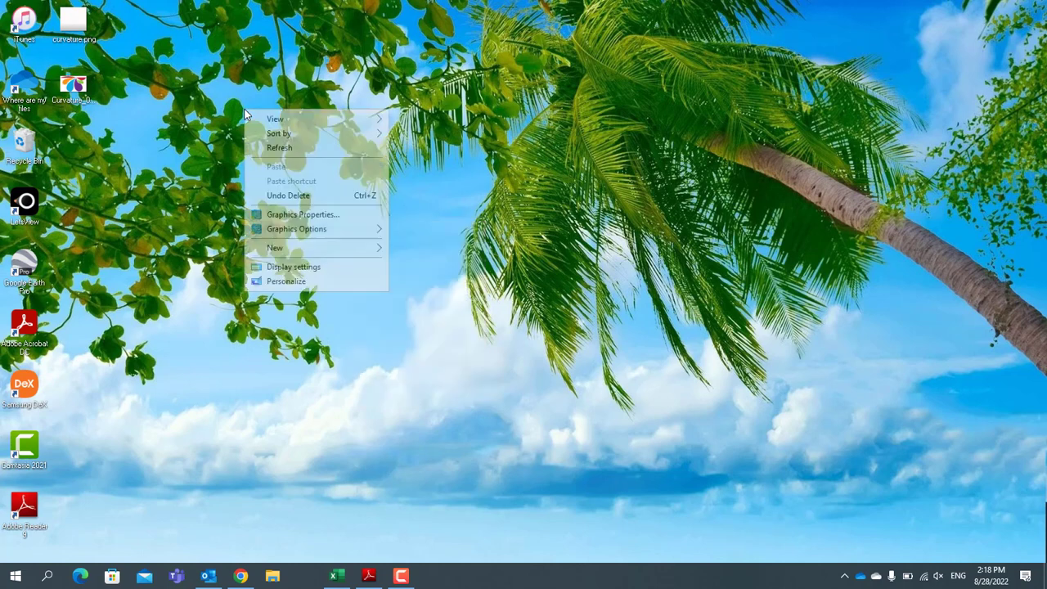
pyautogui.click(81, 23)
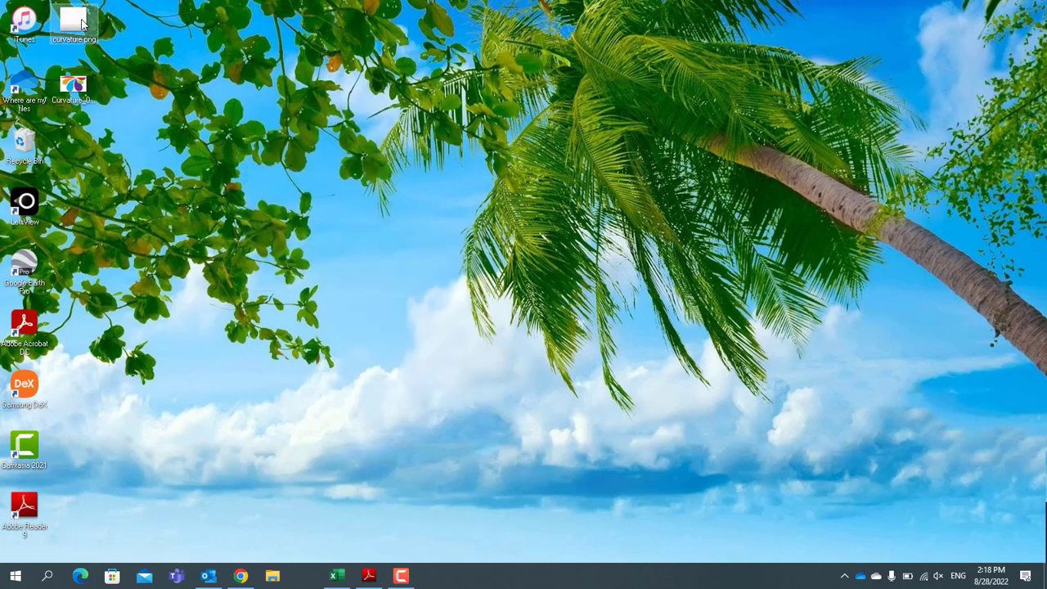
pyautogui.rightClick(82, 23)
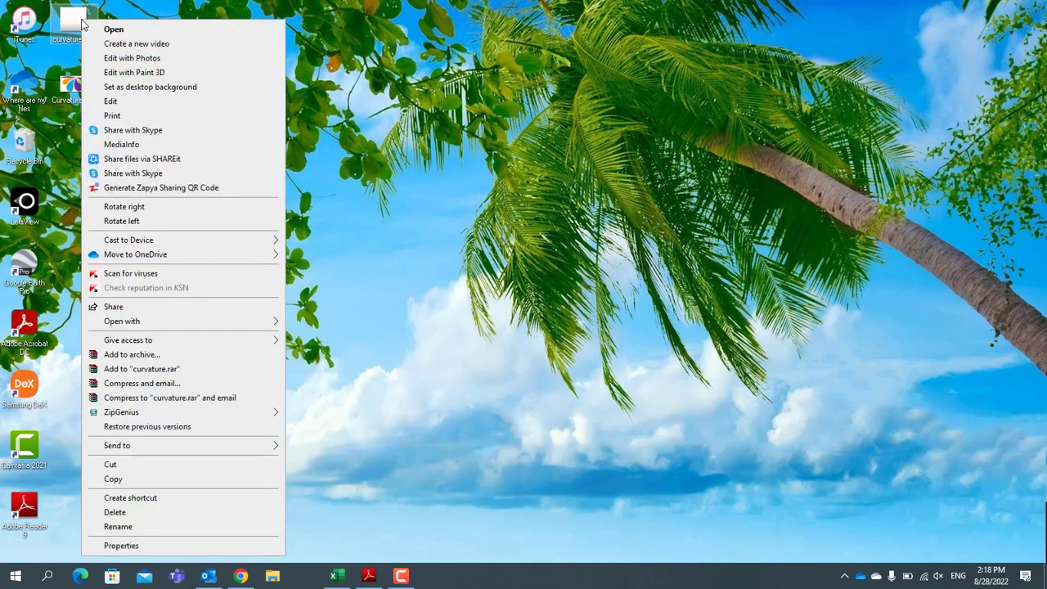
pyautogui.click(401, 151)
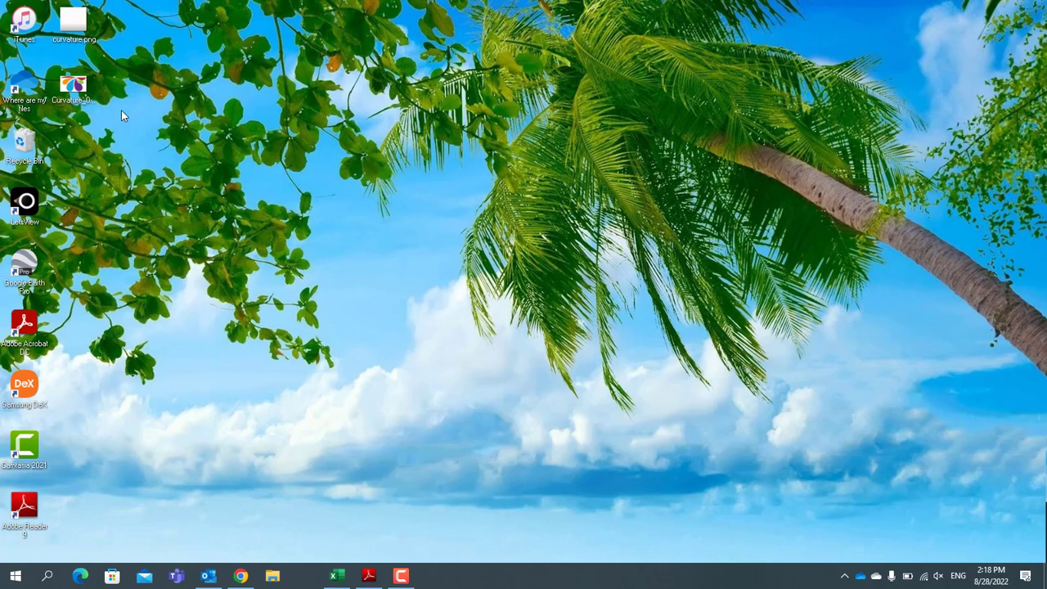
# Open the Curvature_008a.png picture from the desktop and close the viewer.
pyautogui.click(74, 88)
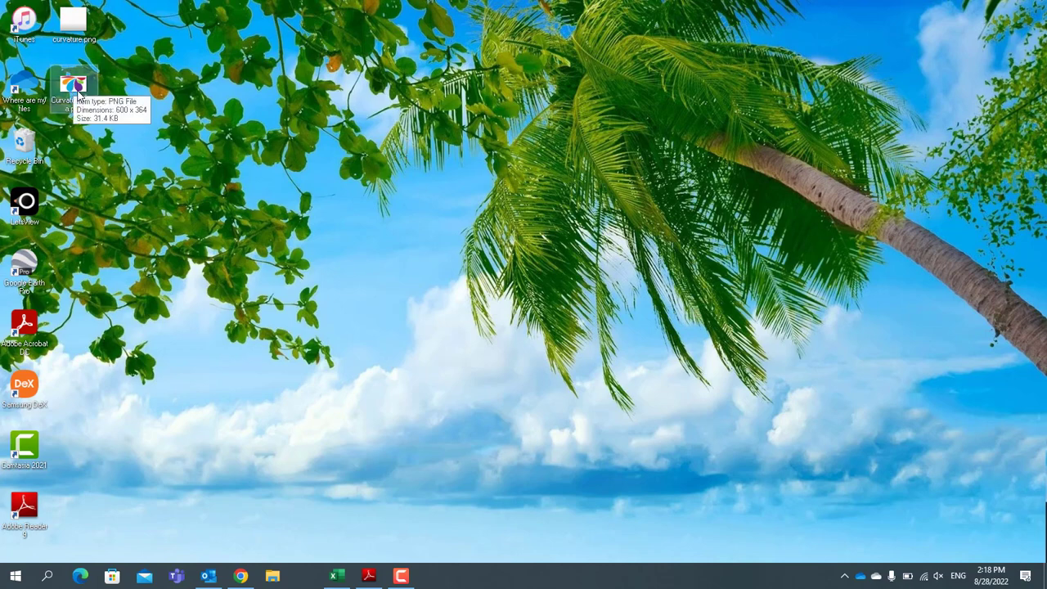
pyautogui.doubleClick(73, 85)
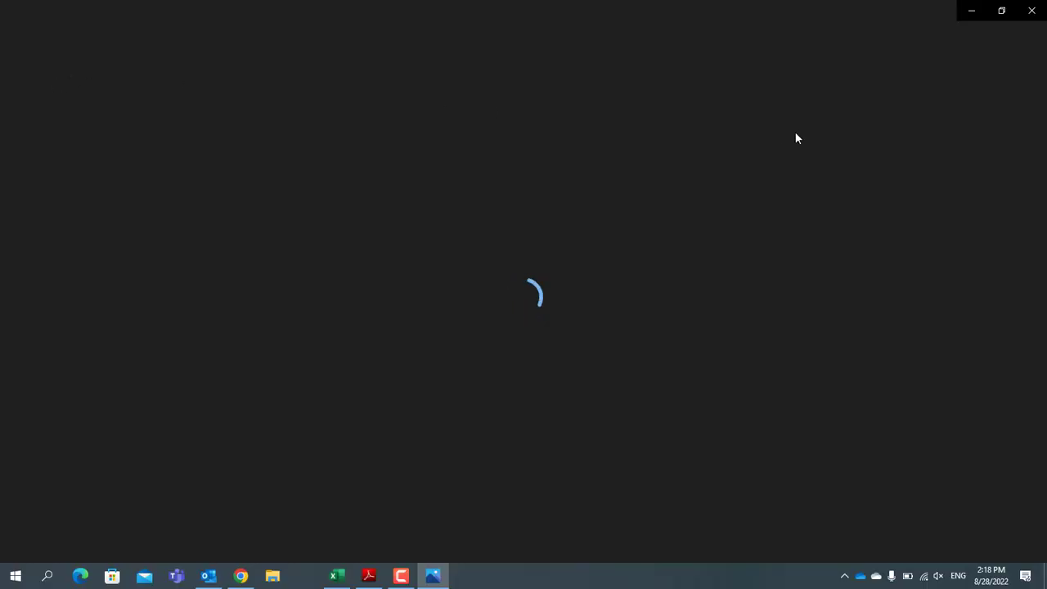
pyautogui.click(1033, 11)
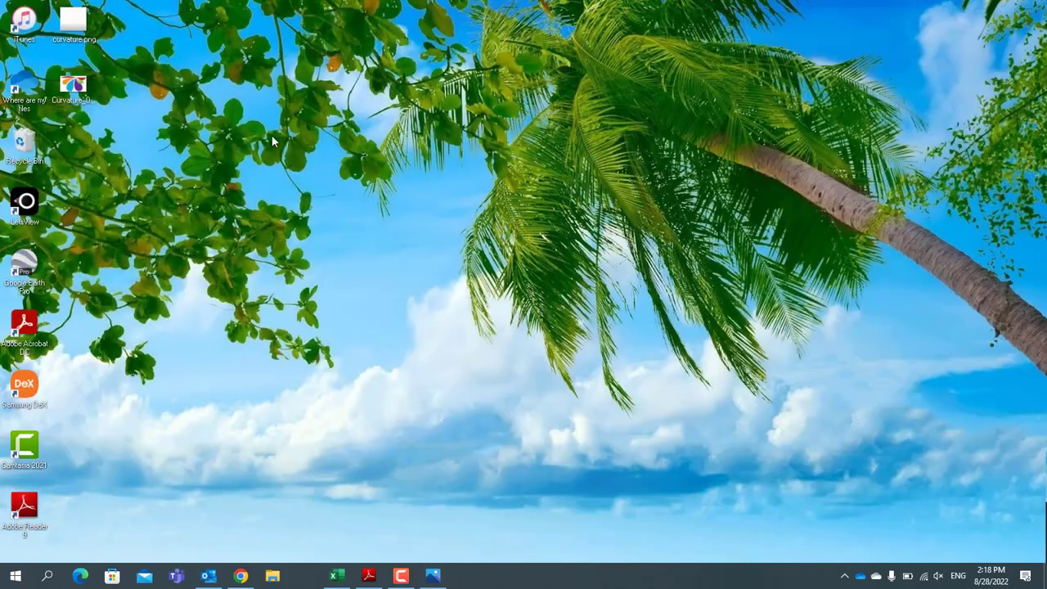
# Examine the context commands of Curvature_008a.png and the desktop's New and View options.
pyautogui.rightClick(79, 96)
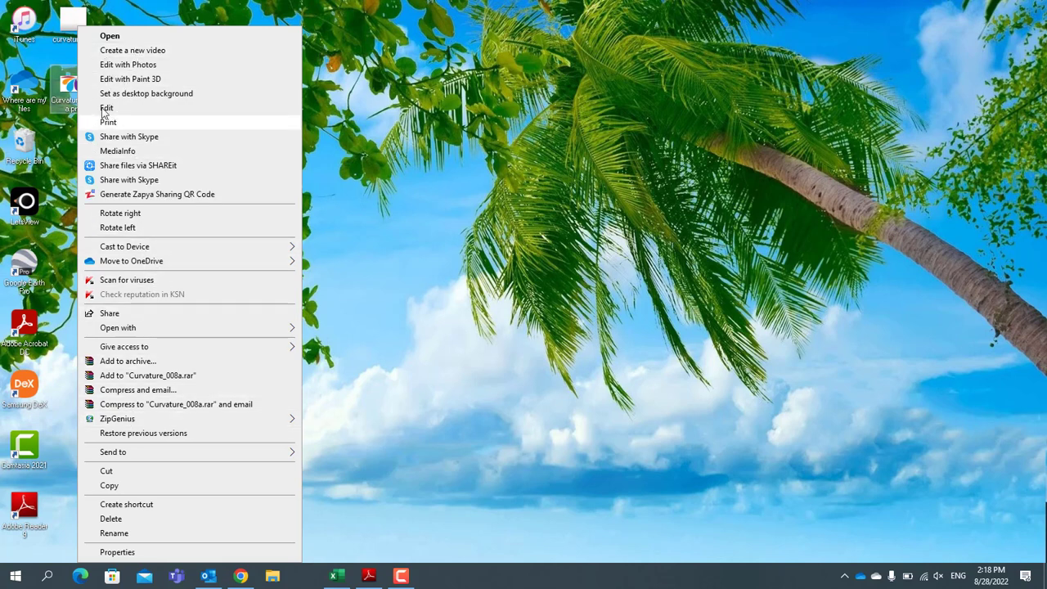
pyautogui.rightClick(401, 135)
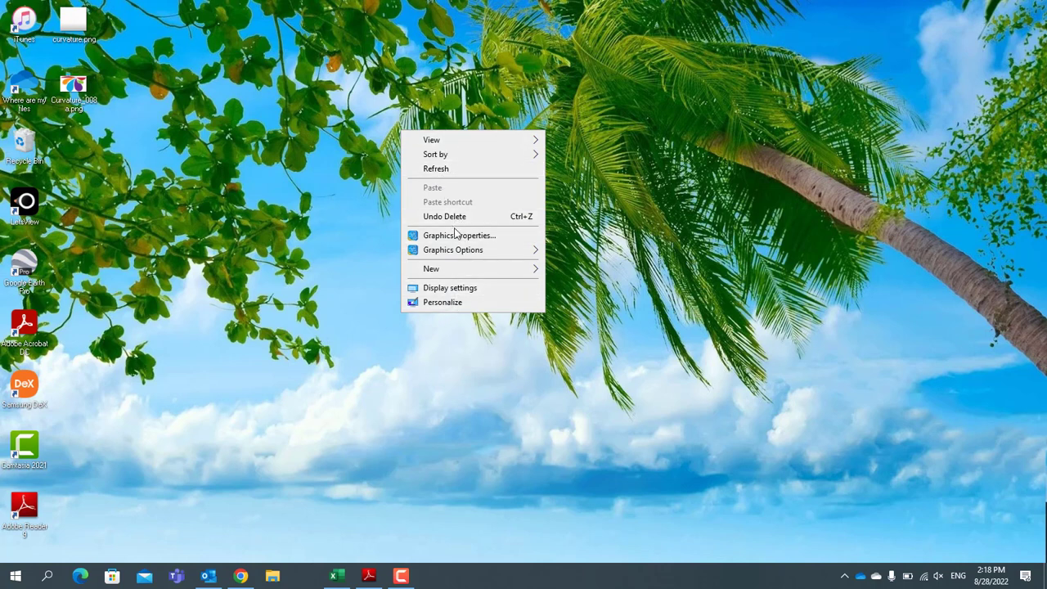
pyautogui.moveTo(434, 272)
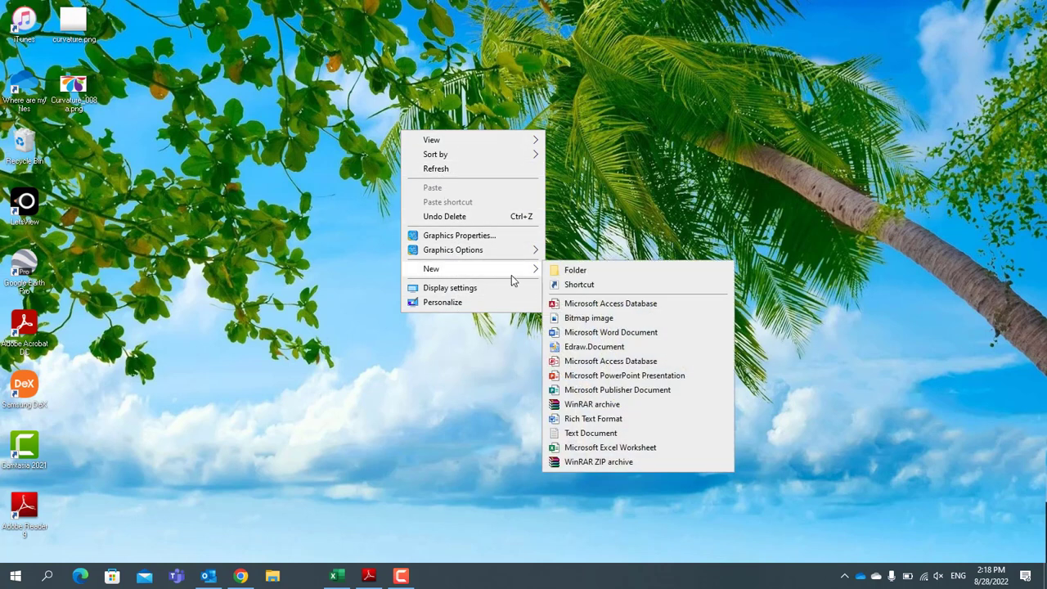
pyautogui.moveTo(536, 273)
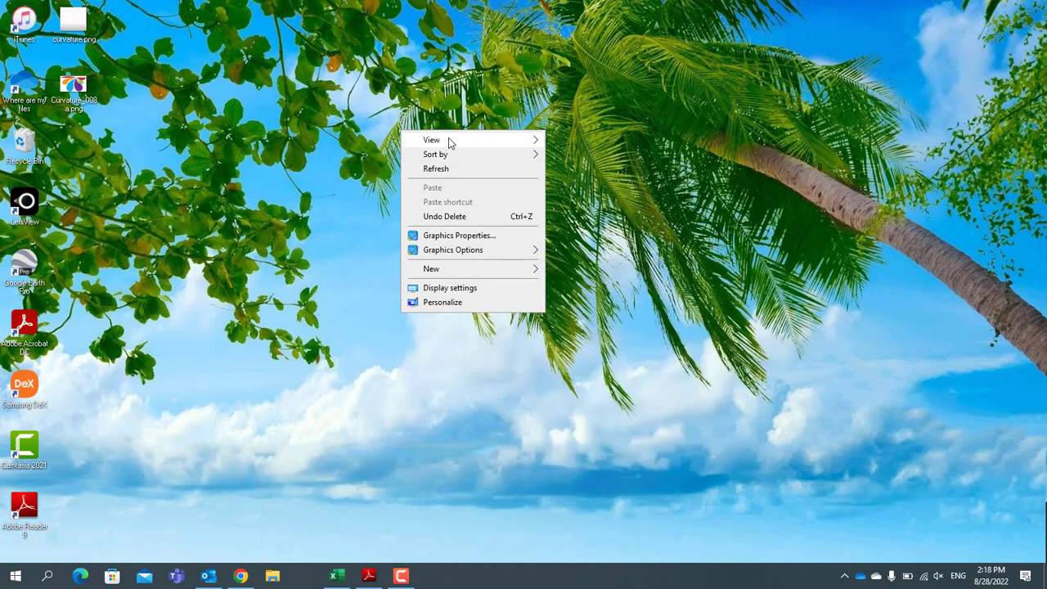
pyautogui.moveTo(448, 141)
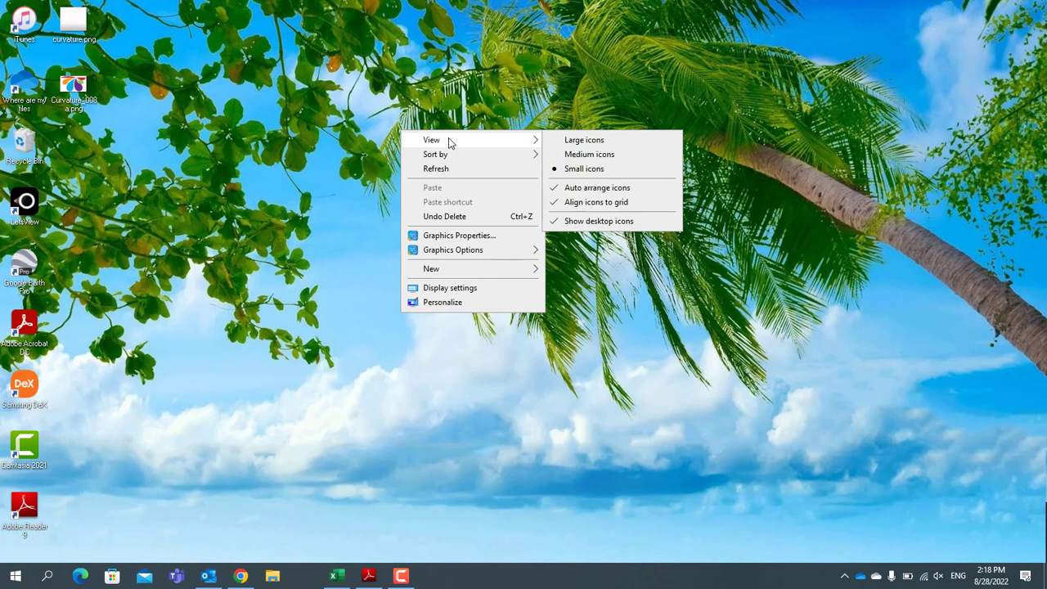
pyautogui.click(377, 96)
# Set the desktop icons to large, followed by medium.
pyautogui.rightClick(377, 95)
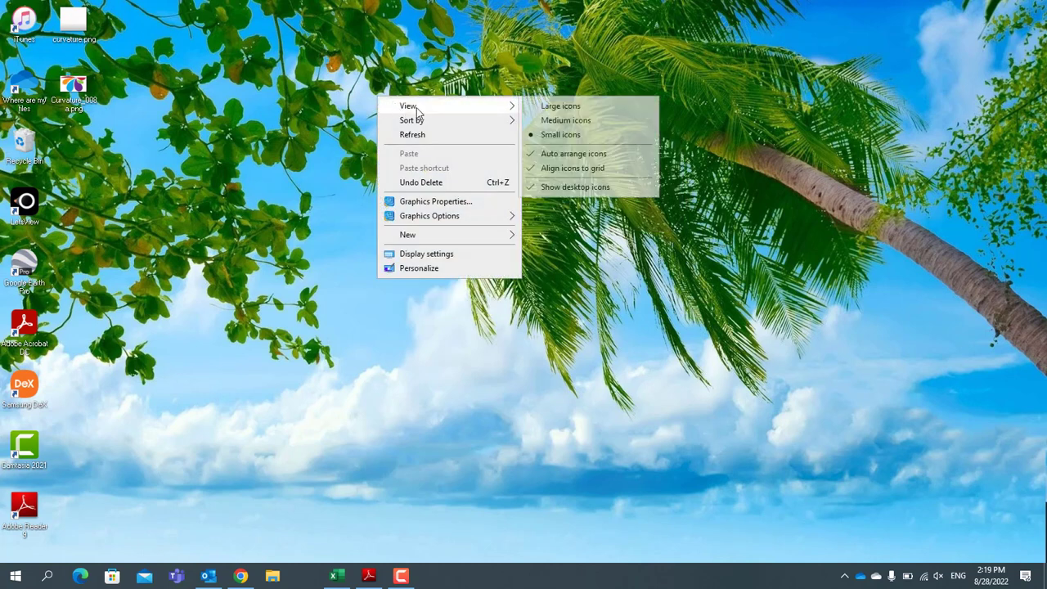
pyautogui.moveTo(513, 105)
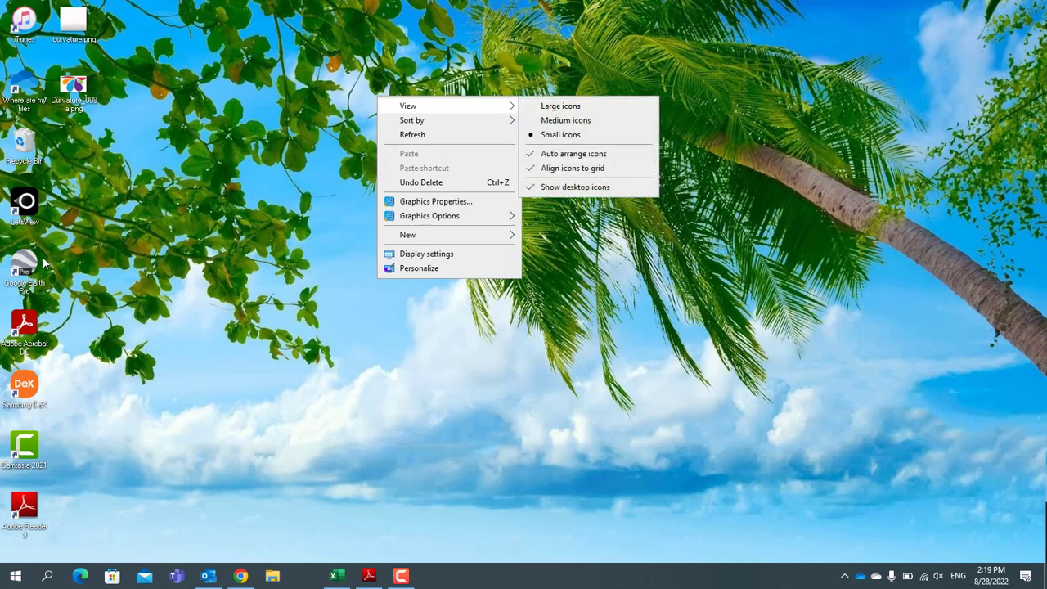
pyautogui.click(557, 110)
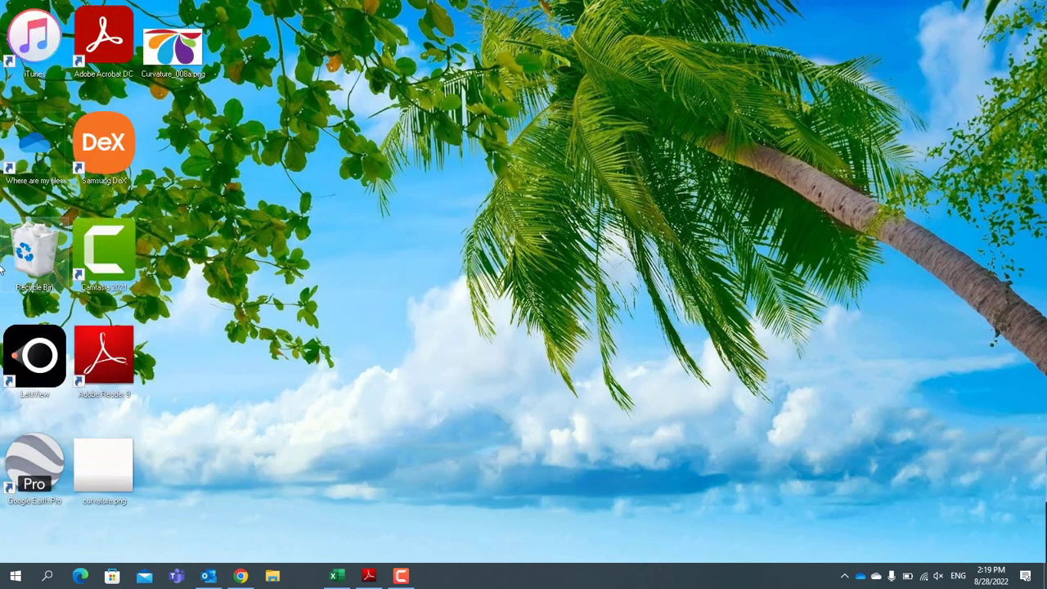
pyautogui.rightClick(333, 121)
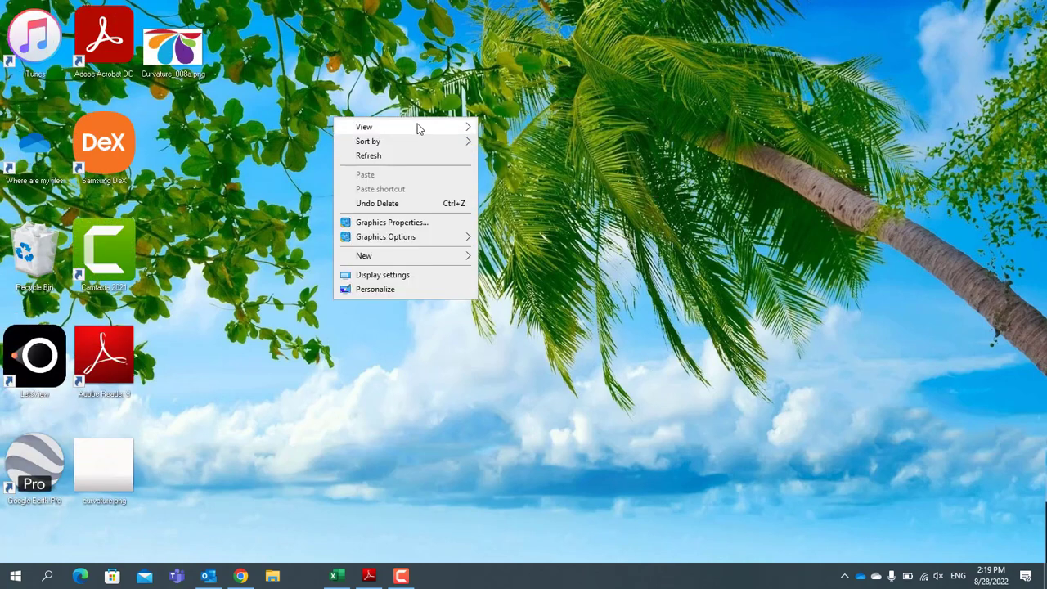
pyautogui.click(507, 140)
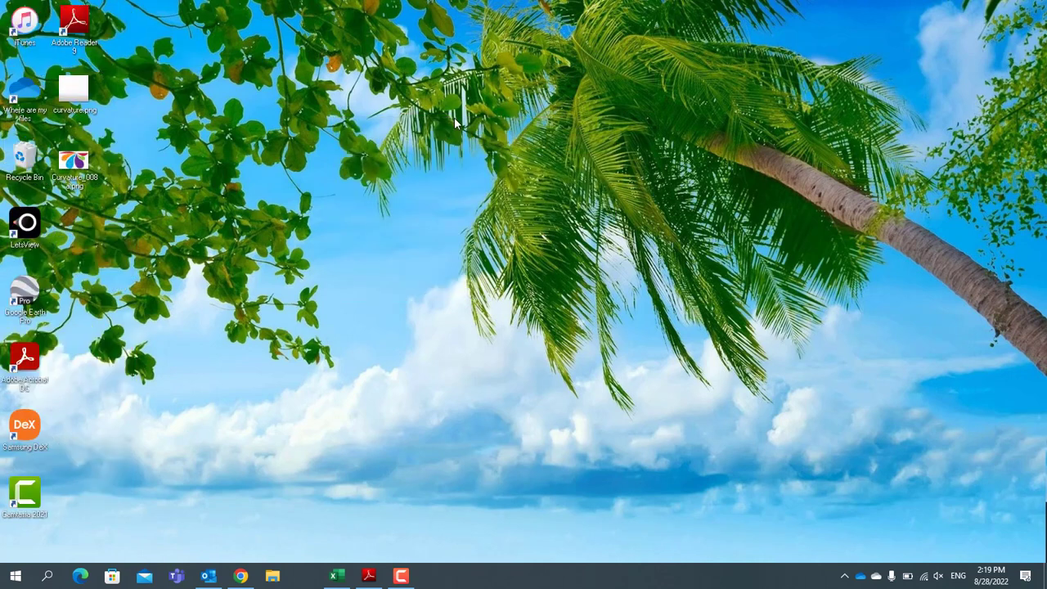
# Set the desktop icons to small.
pyautogui.rightClick(455, 121)
pyautogui.moveTo(528, 131)
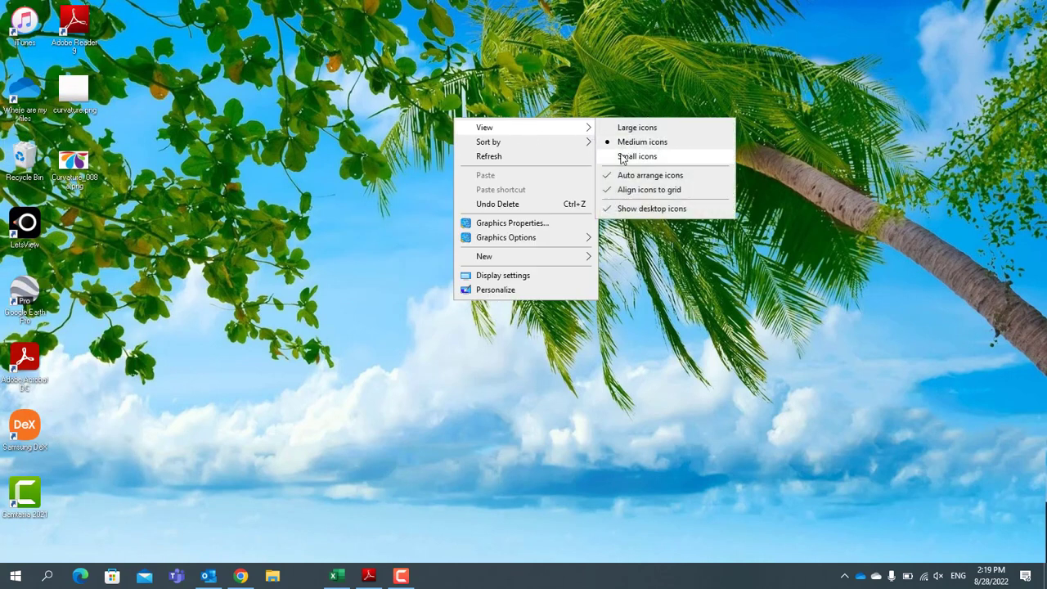
pyautogui.click(627, 155)
# Examine the desktop's options for auto arranging icons and aligning them to the grid.
pyautogui.rightClick(423, 98)
pyautogui.moveTo(556, 110)
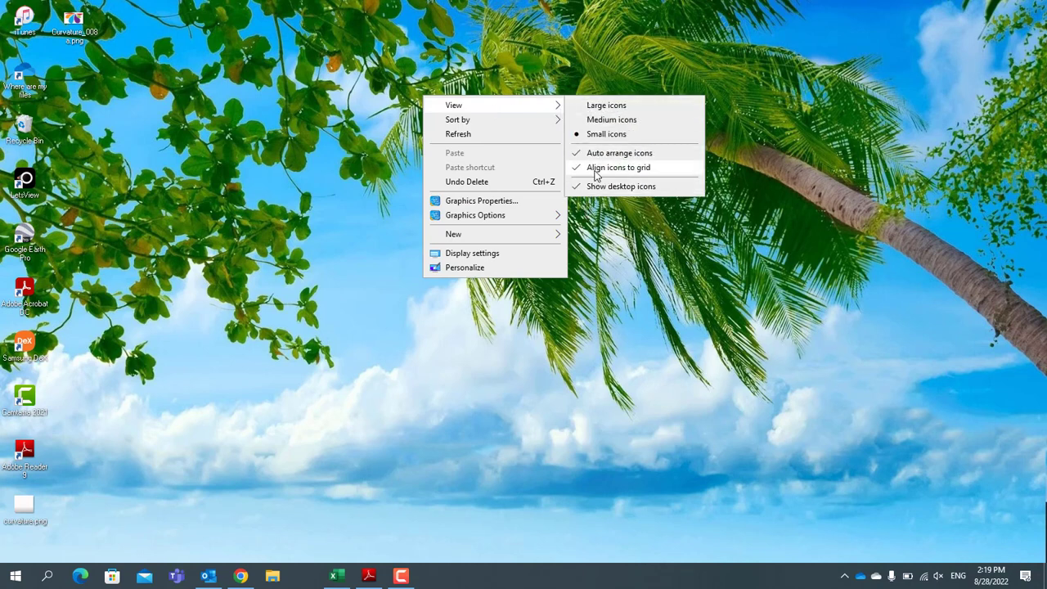
pyautogui.click(646, 168)
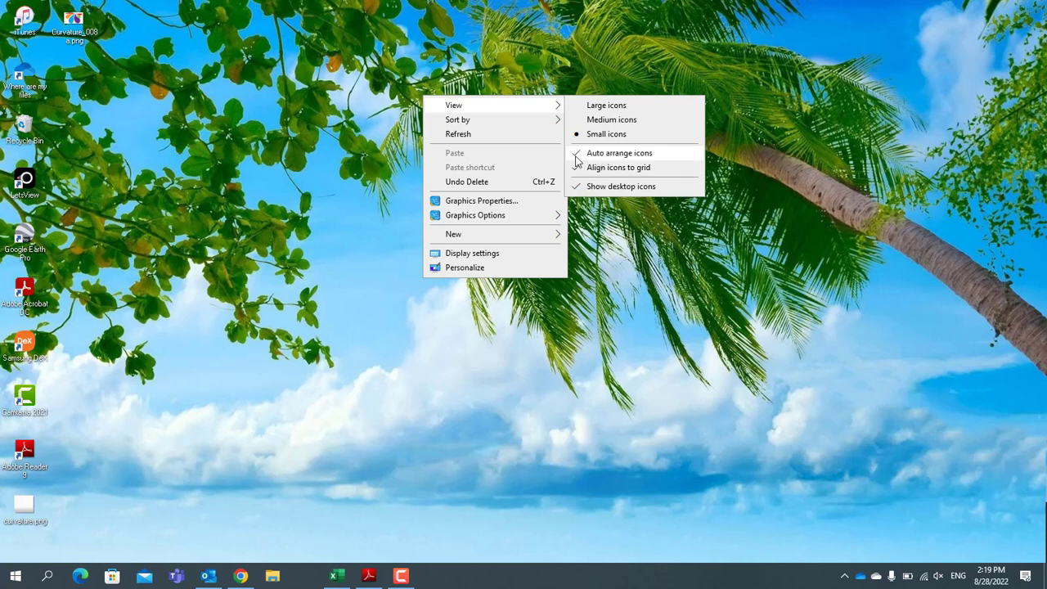
pyautogui.click(168, 115)
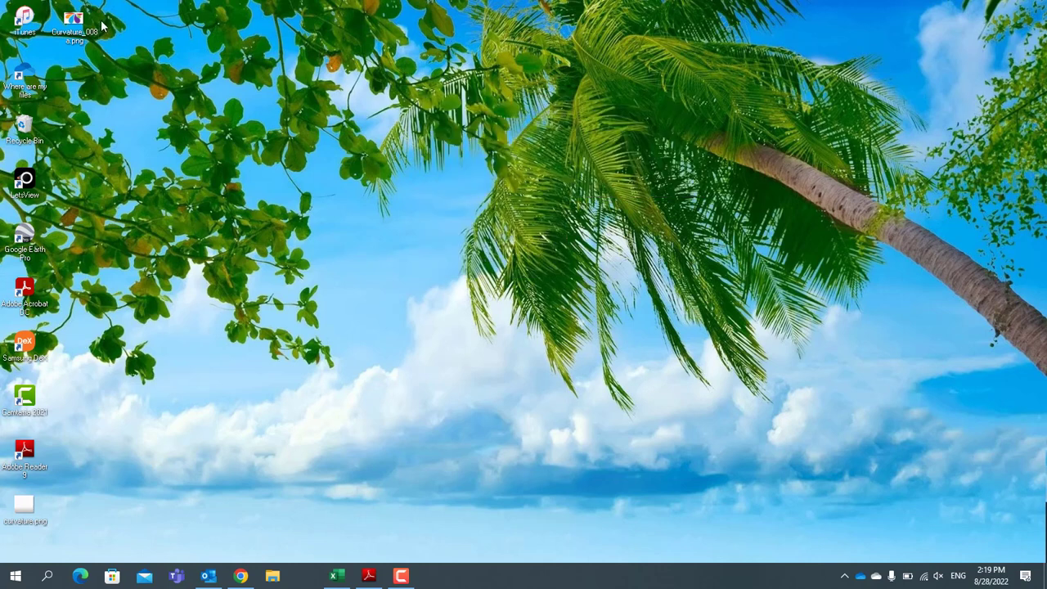
# Try to move the Curvature_008a.png and Where are my files icons out to open areas of the desktop.
pyautogui.moveTo(86, 25); pyautogui.dragTo(812, 86)
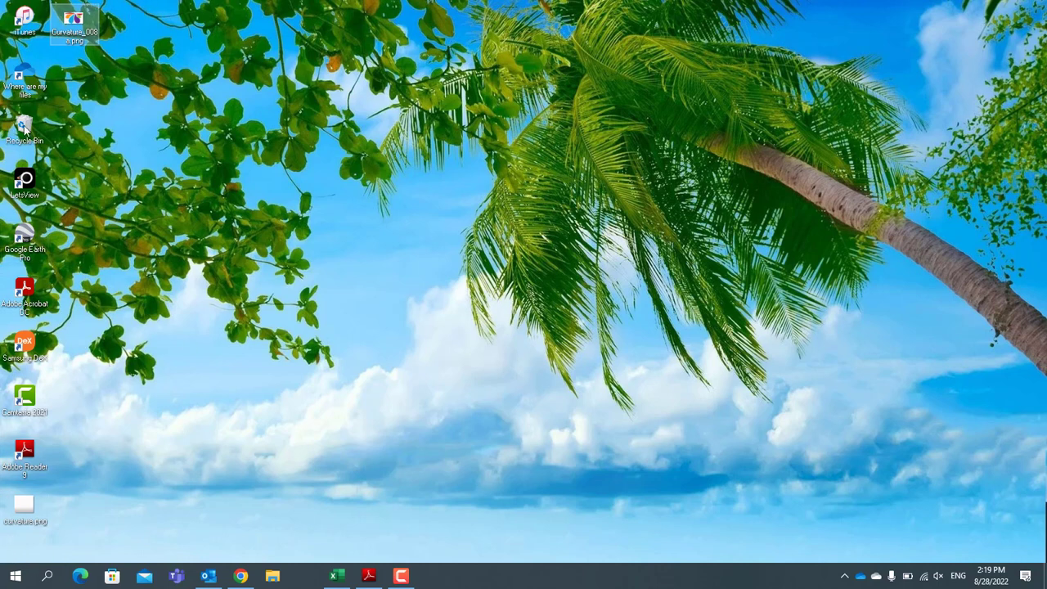
pyautogui.moveTo(82, 21); pyautogui.dragTo(558, 73)
pyautogui.moveTo(24, 82); pyautogui.dragTo(466, 199)
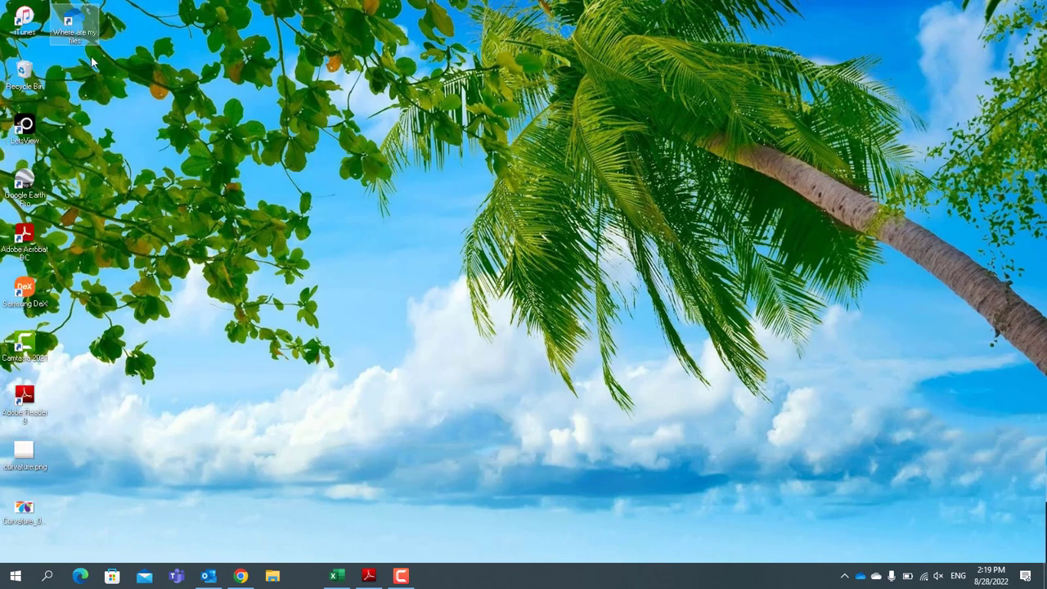
# Turn off auto arranging and scatter the Where are my files, Recycle Bin and iTunes icons across the desktop.
pyautogui.rightClick(188, 64)
pyautogui.moveTo(291, 76)
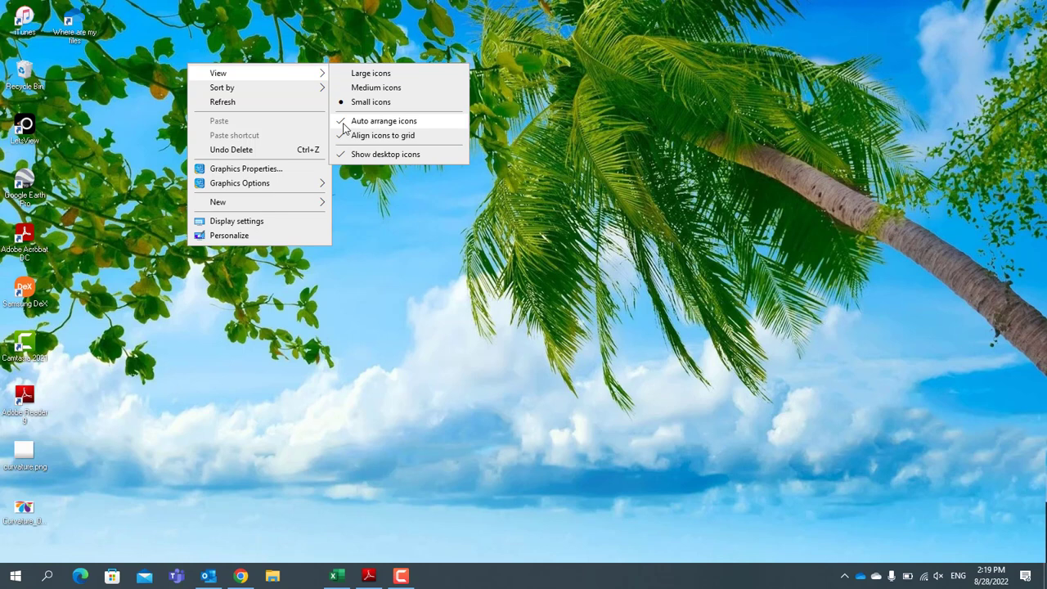
pyautogui.click(344, 123)
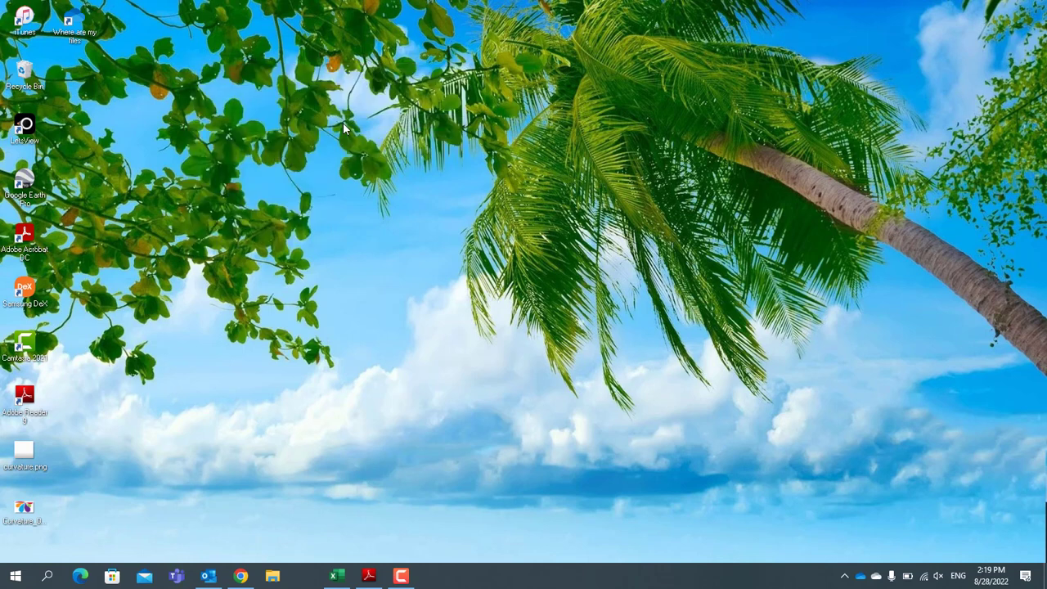
pyautogui.moveTo(73, 26); pyautogui.dragTo(770, 119)
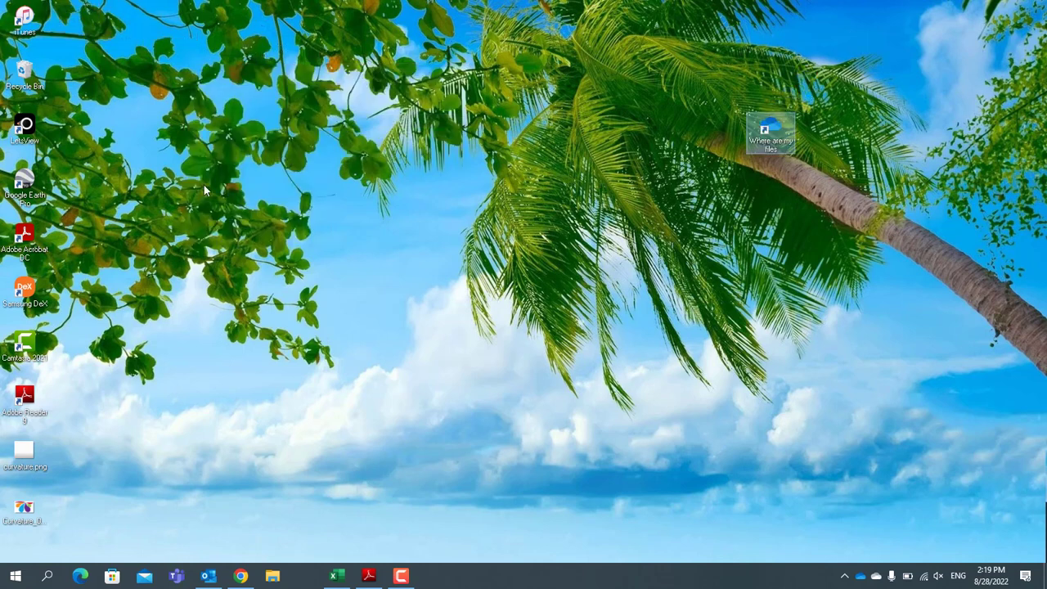
pyautogui.moveTo(36, 96); pyautogui.dragTo(1018, 512)
pyautogui.moveTo(24, 23); pyautogui.dragTo(639, 380)
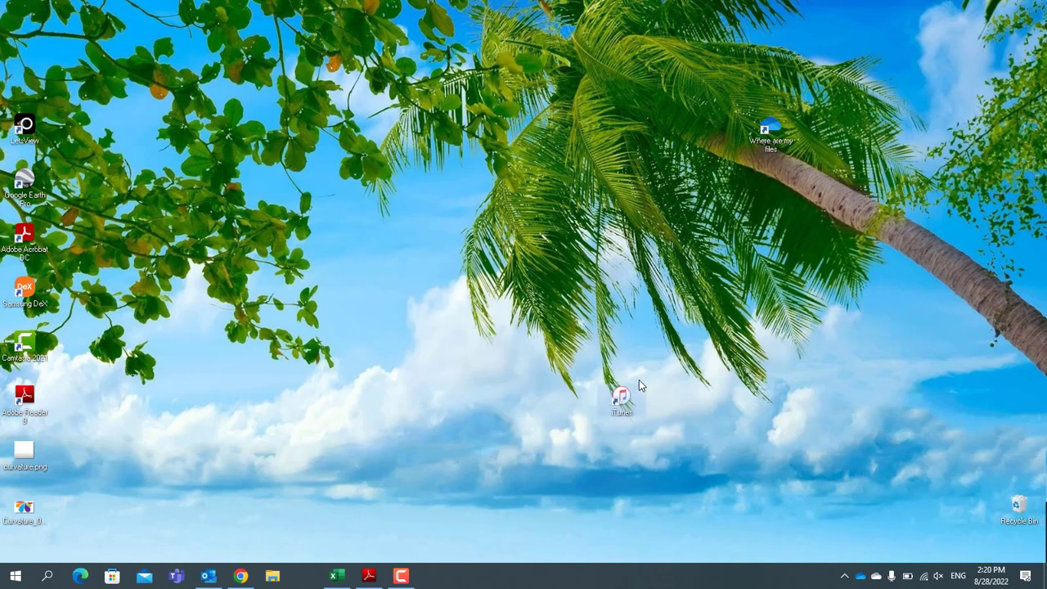
# Turn auto arranging of the desktop icons back on.
pyautogui.rightClick(399, 84)
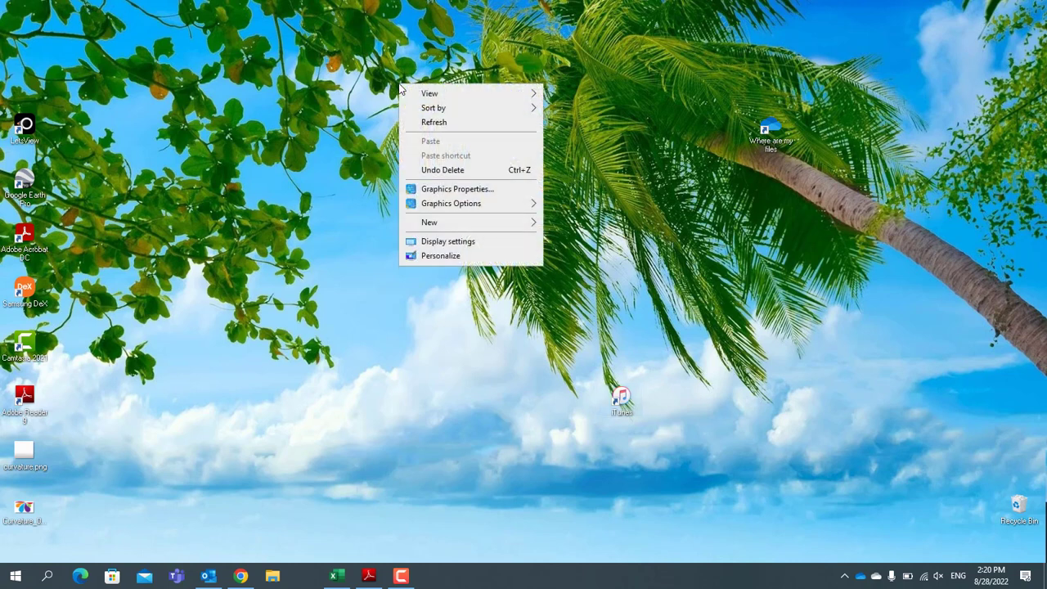
pyautogui.moveTo(431, 96)
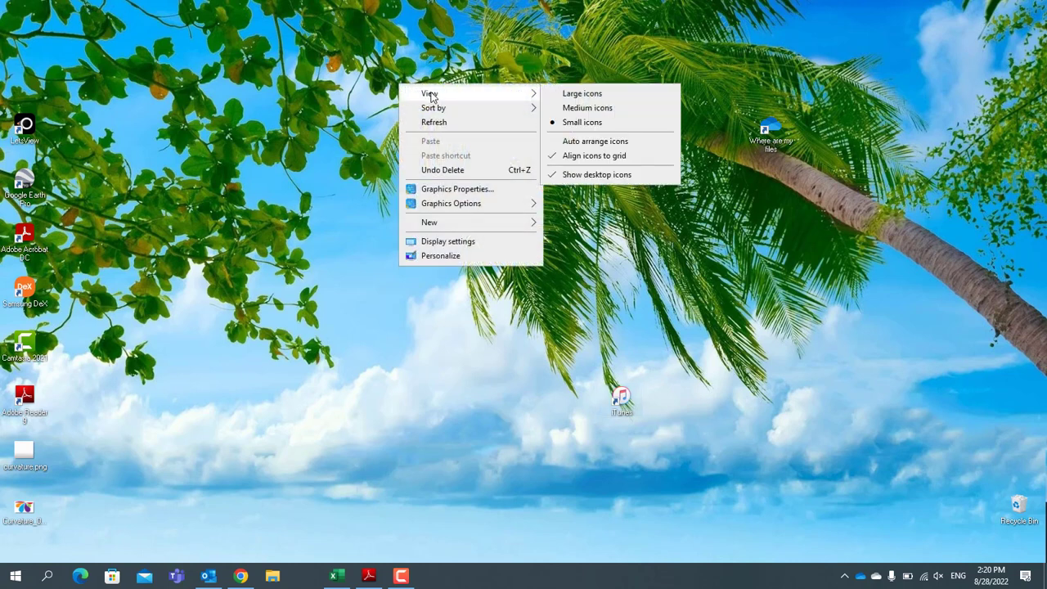
pyautogui.click(571, 141)
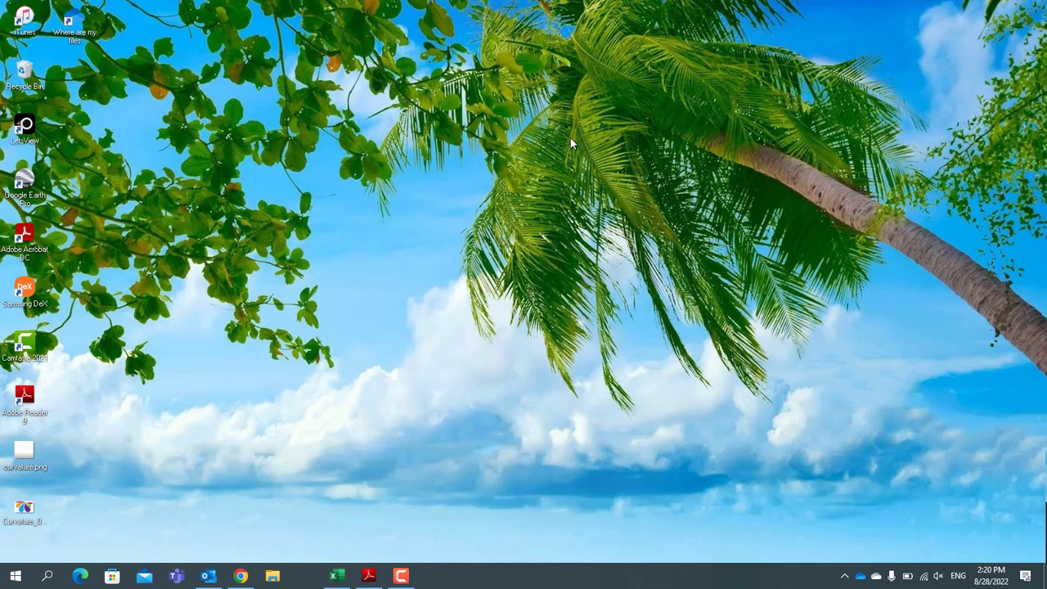
# Turn off auto arranging while keeping grid alignment, and move the Recycle Bin a few grid positions out of its column.
pyautogui.rightClick(242, 115)
pyautogui.moveTo(363, 134)
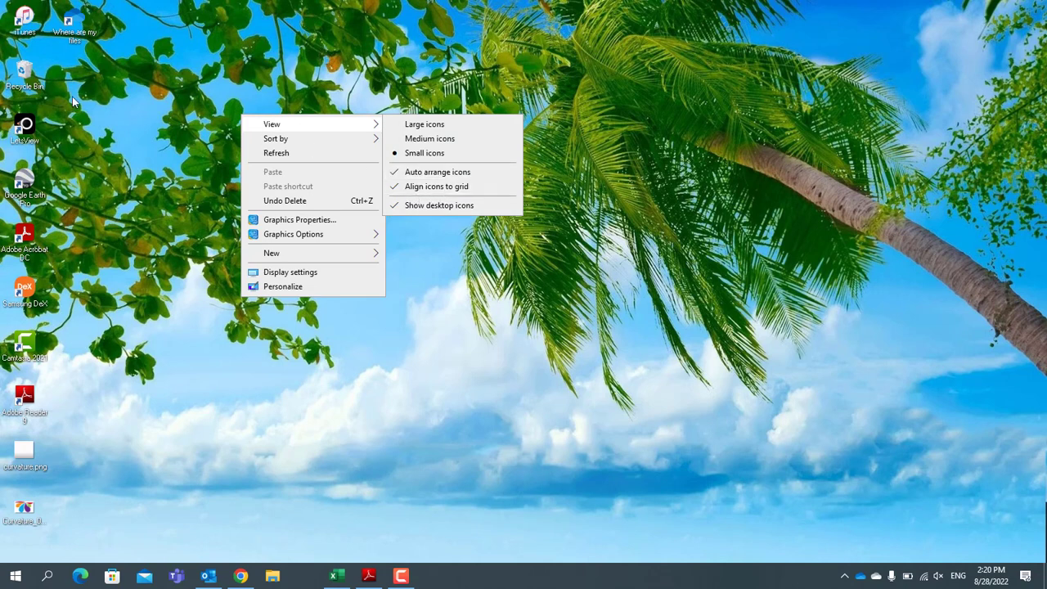
pyautogui.click(422, 173)
pyautogui.rightClick(232, 43)
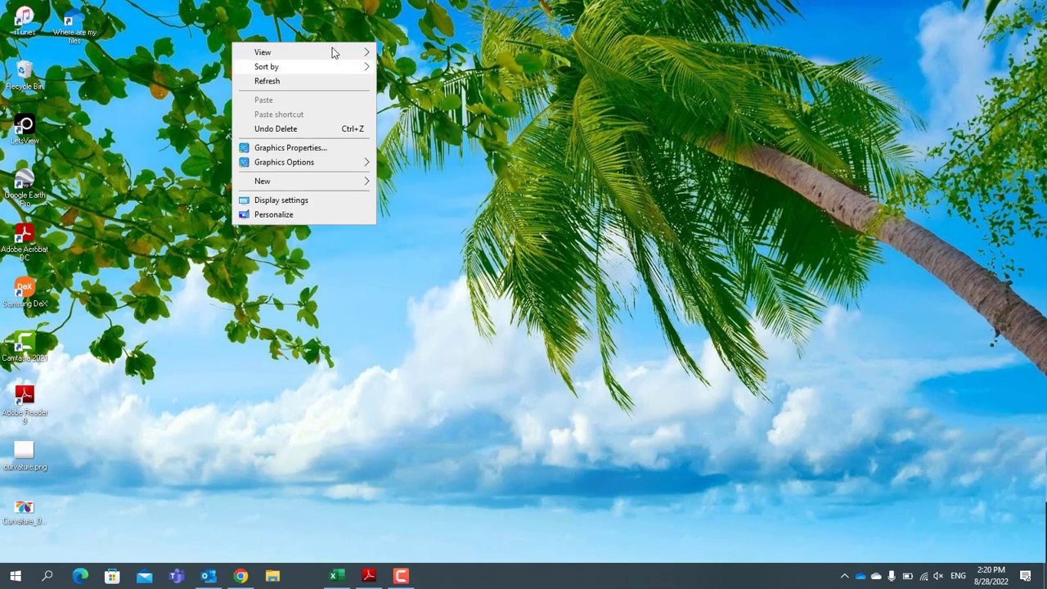
pyautogui.moveTo(353, 50)
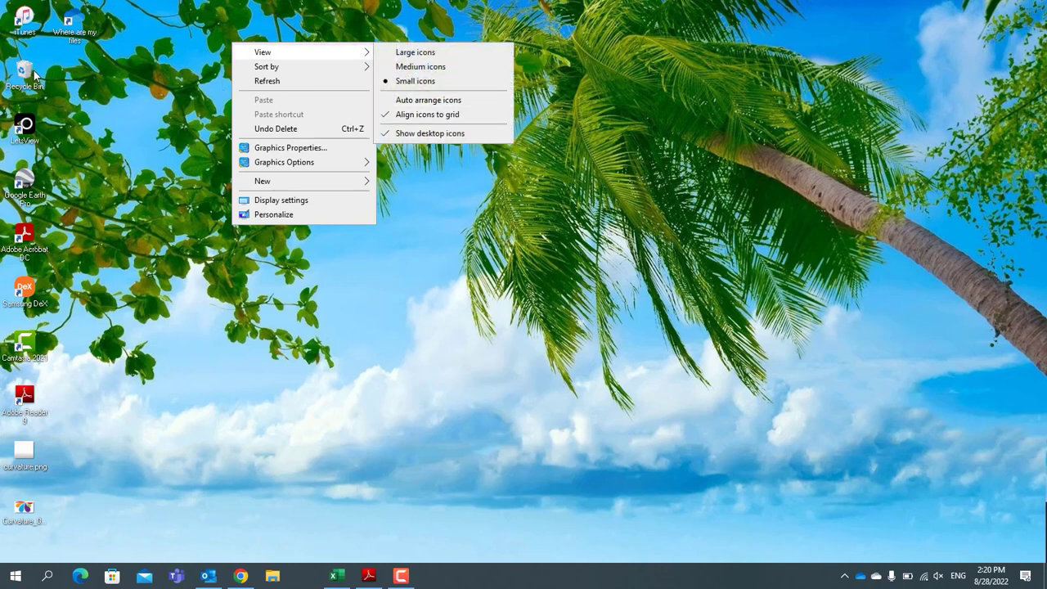
pyautogui.moveTo(28, 76); pyautogui.dragTo(179, 80)
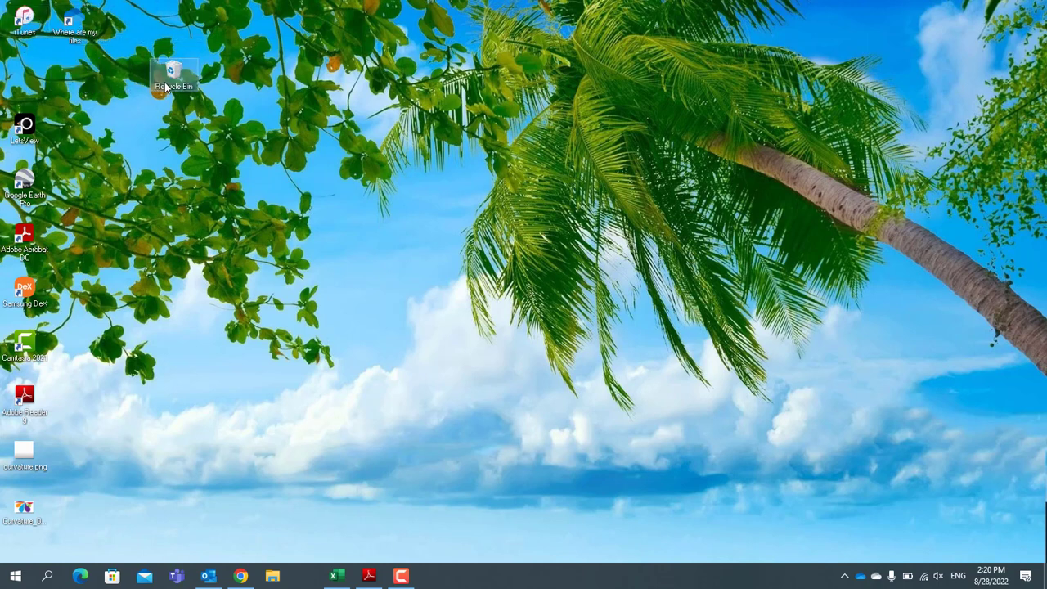
pyautogui.moveTo(115, 82); pyautogui.dragTo(116, 77)
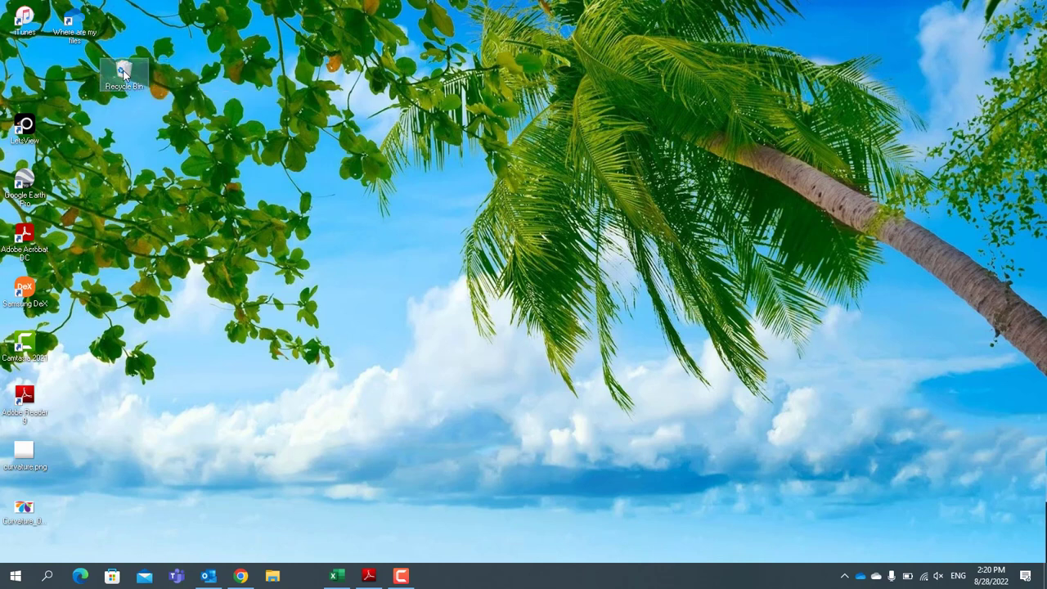
pyautogui.moveTo(107, 74)
pyautogui.mouseDown()
pyautogui.moveTo(96, 71)
pyautogui.moveTo(92, 84)
pyautogui.moveTo(104, 85)
pyautogui.mouseUp()
# Turn off aligning icons to the grid and shift the Recycle Bin slightly back towards the icon column.
pyautogui.rightClick(234, 63)
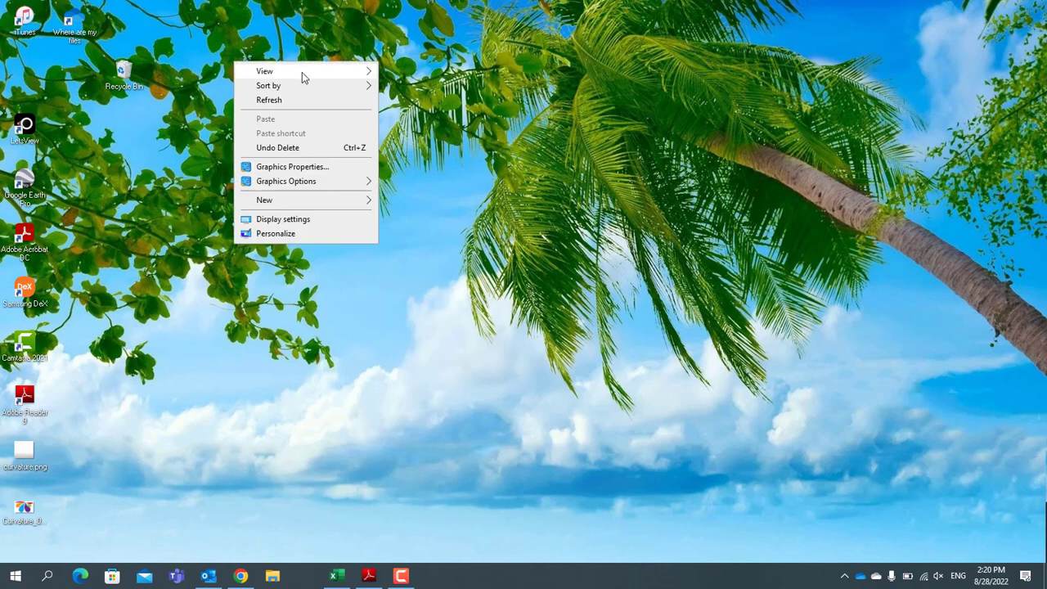
pyautogui.moveTo(302, 72)
pyautogui.click(419, 135)
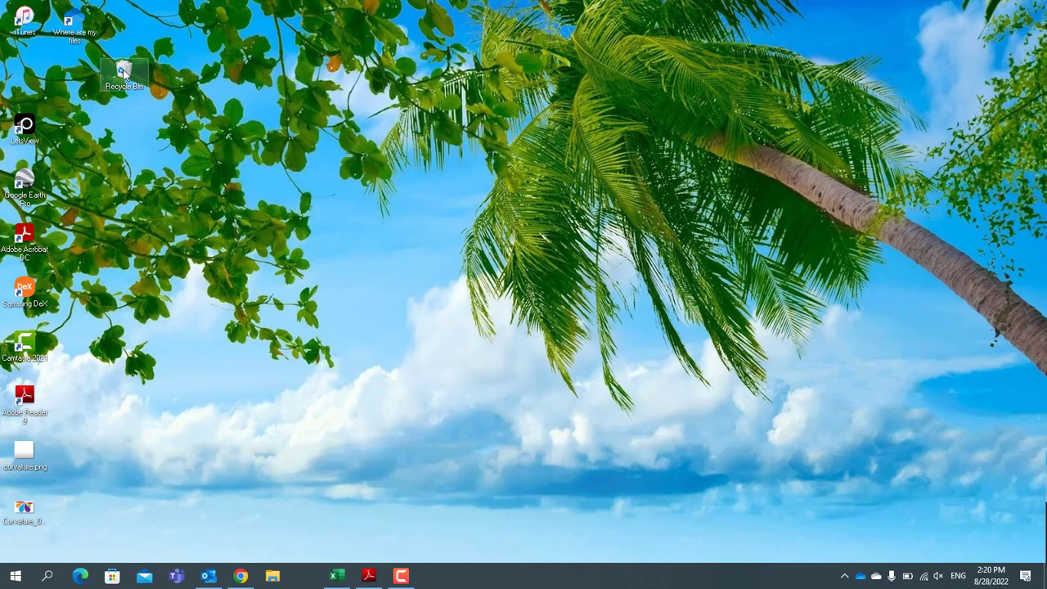
pyautogui.moveTo(125, 72); pyautogui.dragTo(98, 72)
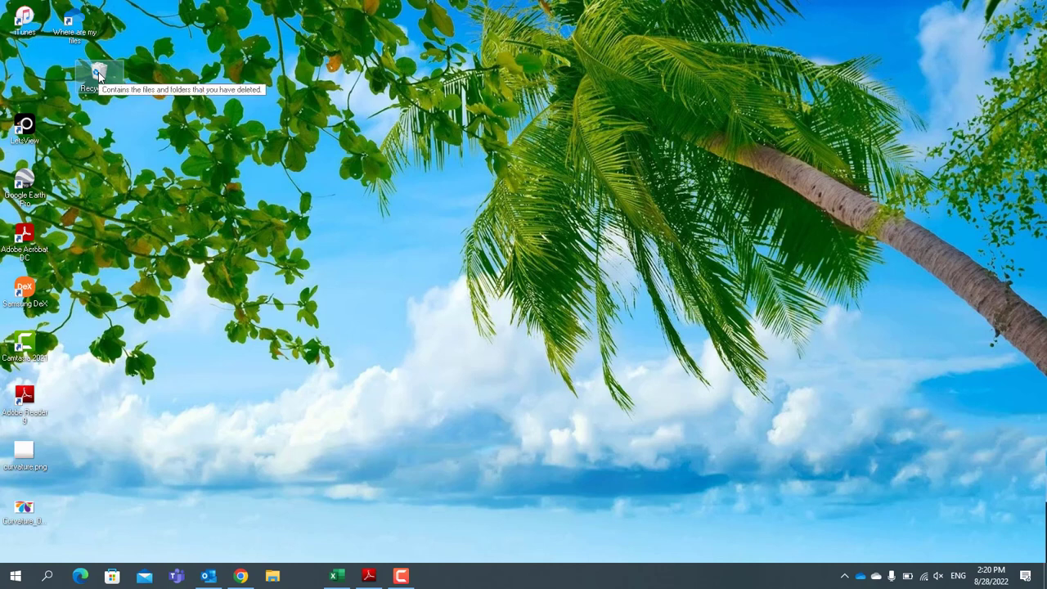
# Turn on grid alignment and move the Recycle Bin, Google Earth Pro and Where are my files icons to the far side of the desktop.
pyautogui.rightClick(193, 53)
pyautogui.moveTo(283, 65)
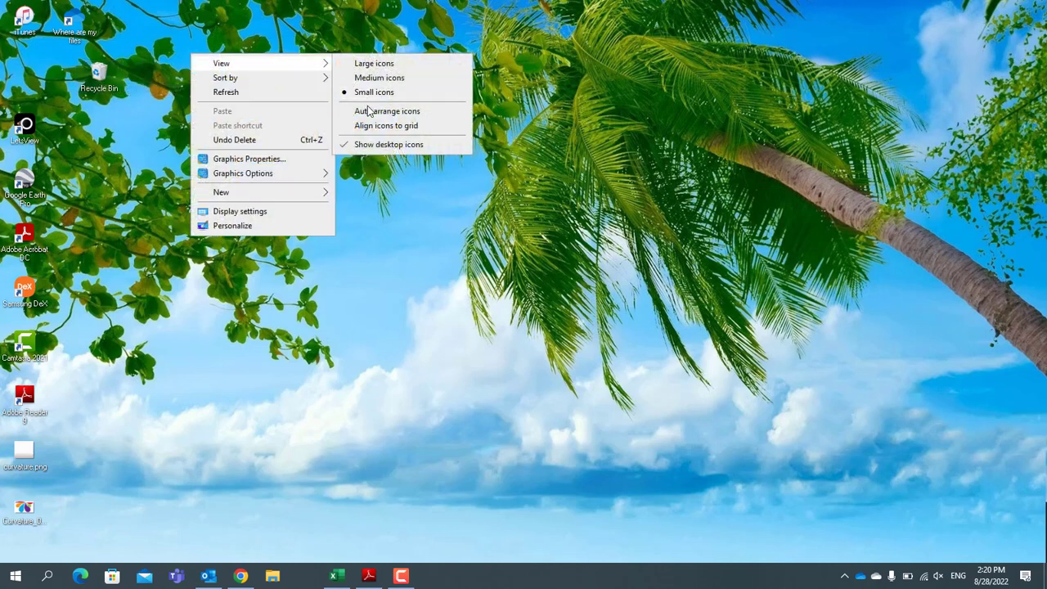
pyautogui.click(367, 126)
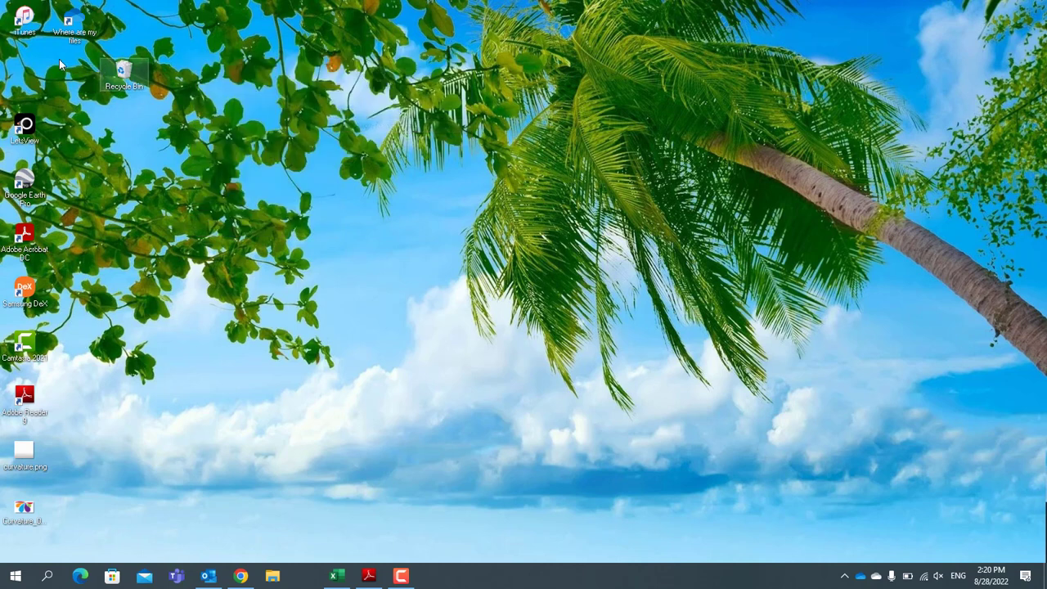
pyautogui.moveTo(122, 72); pyautogui.dragTo(981, 60)
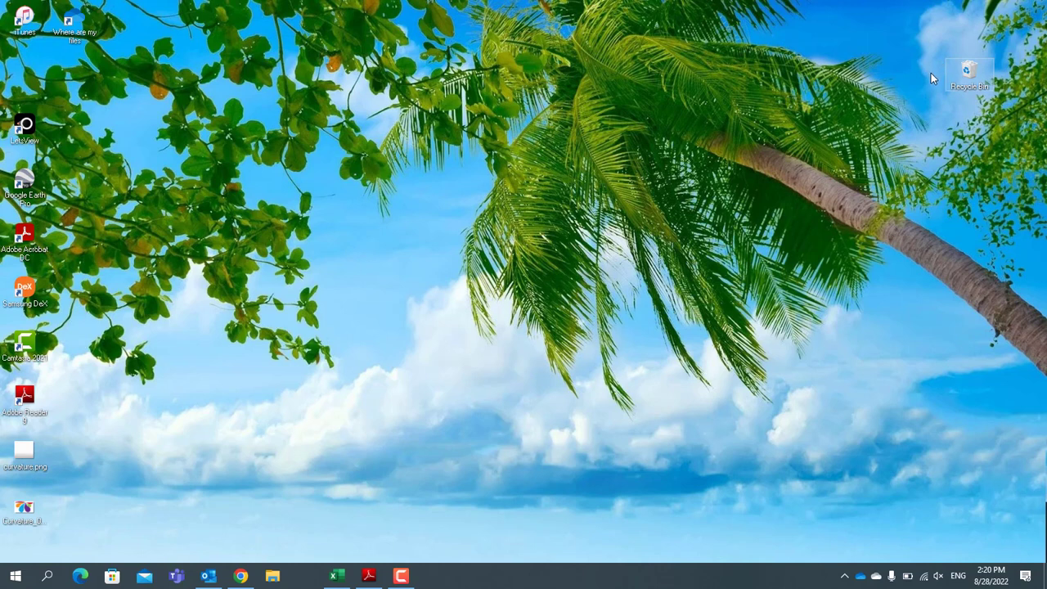
pyautogui.moveTo(27, 189); pyautogui.dragTo(923, 88)
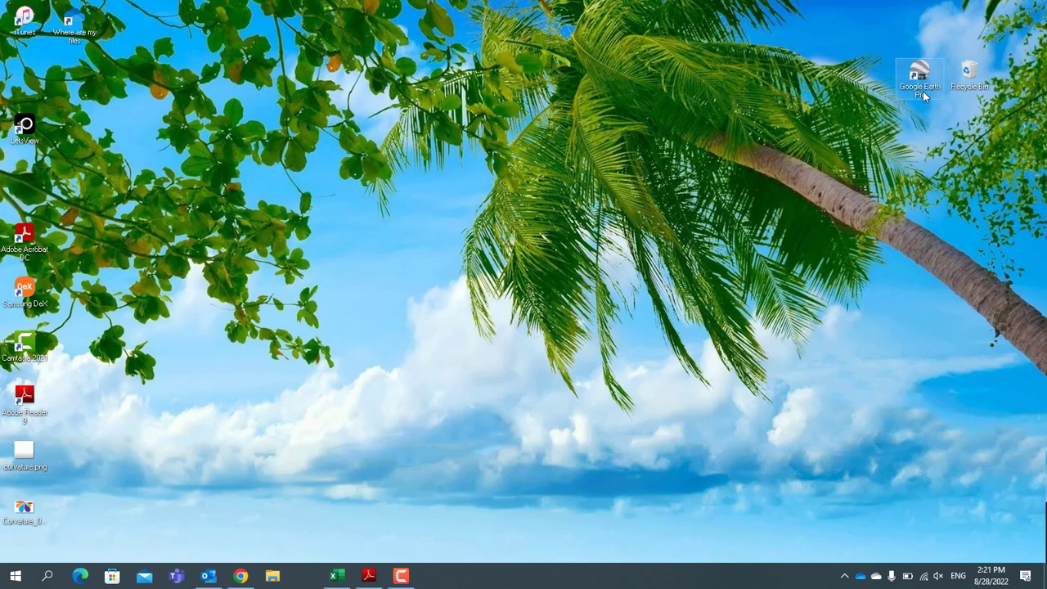
pyautogui.moveTo(66, 37); pyautogui.dragTo(888, 79)
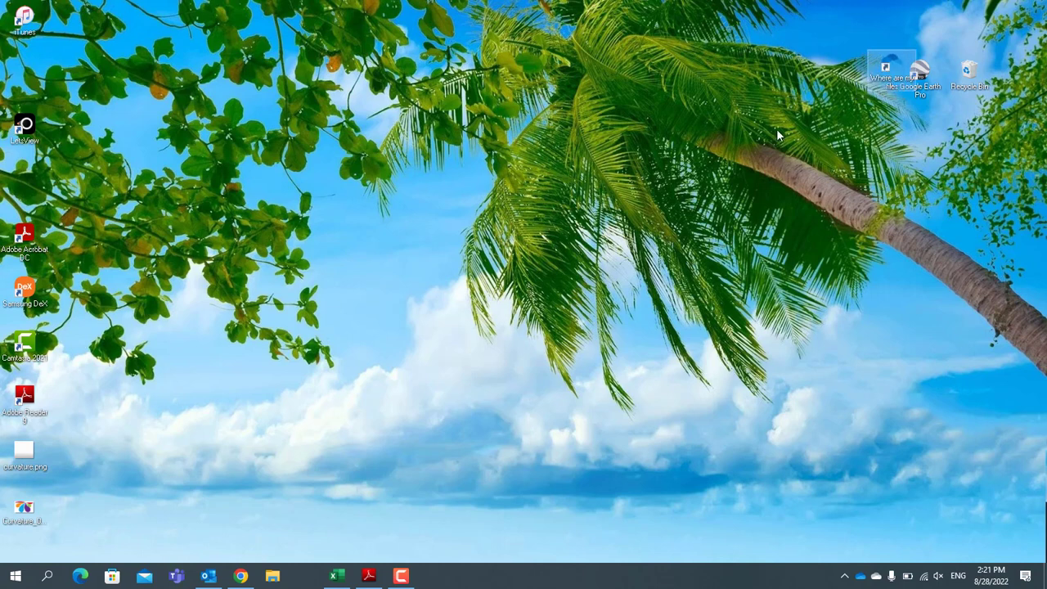
# Turn on both auto arranging and grid alignment for the desktop icons.
pyautogui.rightClick(695, 89)
pyautogui.moveTo(820, 103)
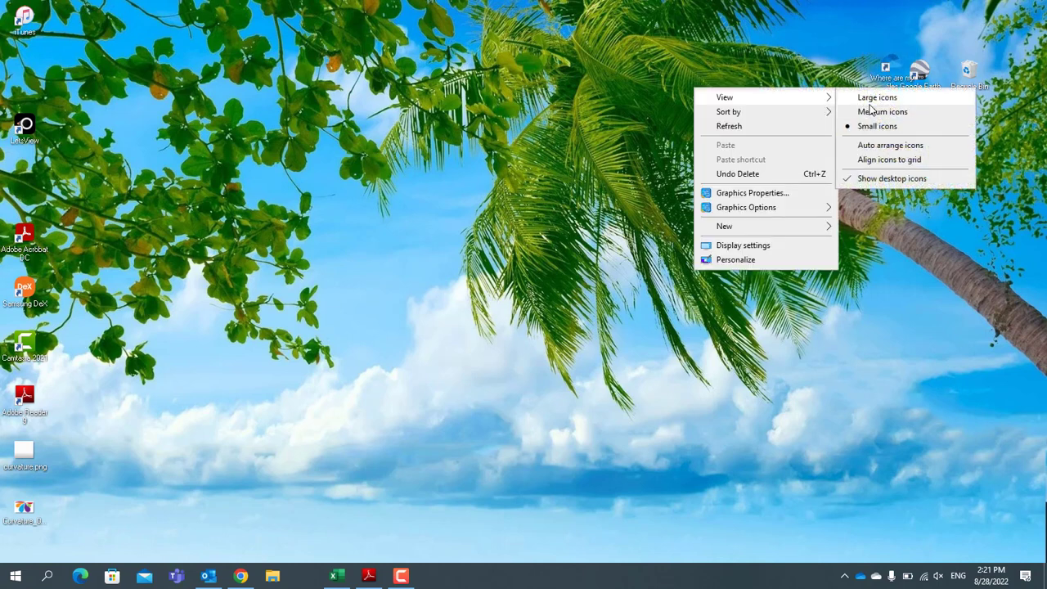
pyautogui.click(882, 147)
pyautogui.rightClick(432, 116)
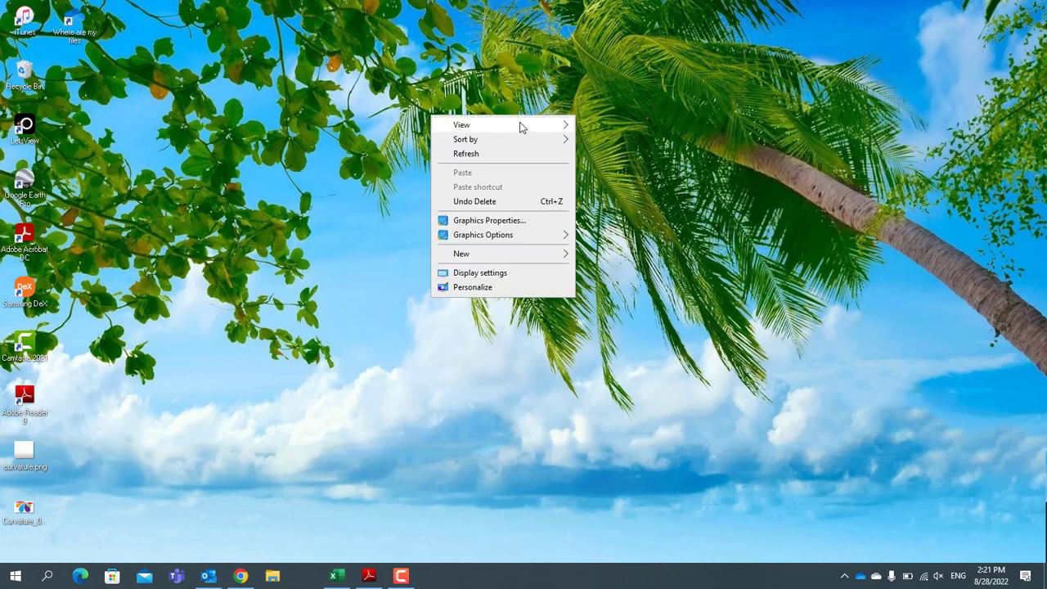
pyautogui.moveTo(518, 125)
pyautogui.click(603, 187)
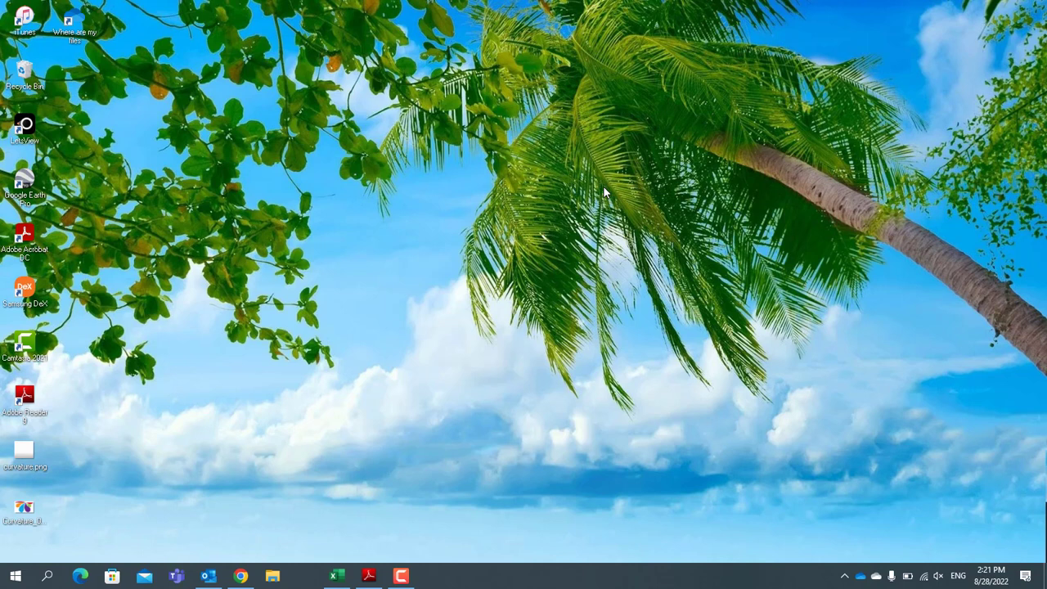
# Hide all desktop icons and show them again.
pyautogui.rightClick(276, 95)
pyautogui.moveTo(395, 109)
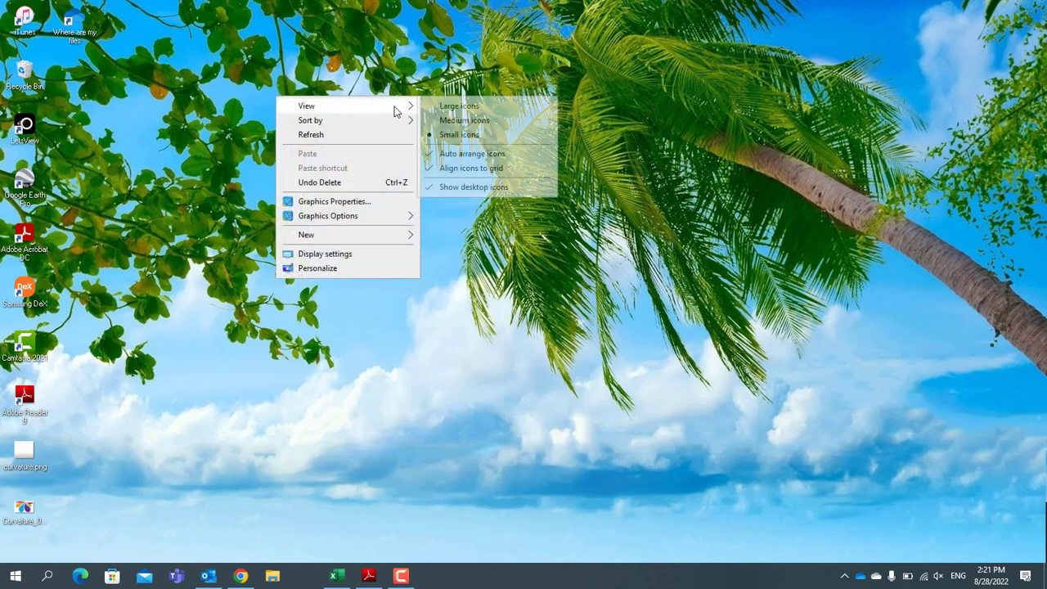
pyautogui.click(460, 188)
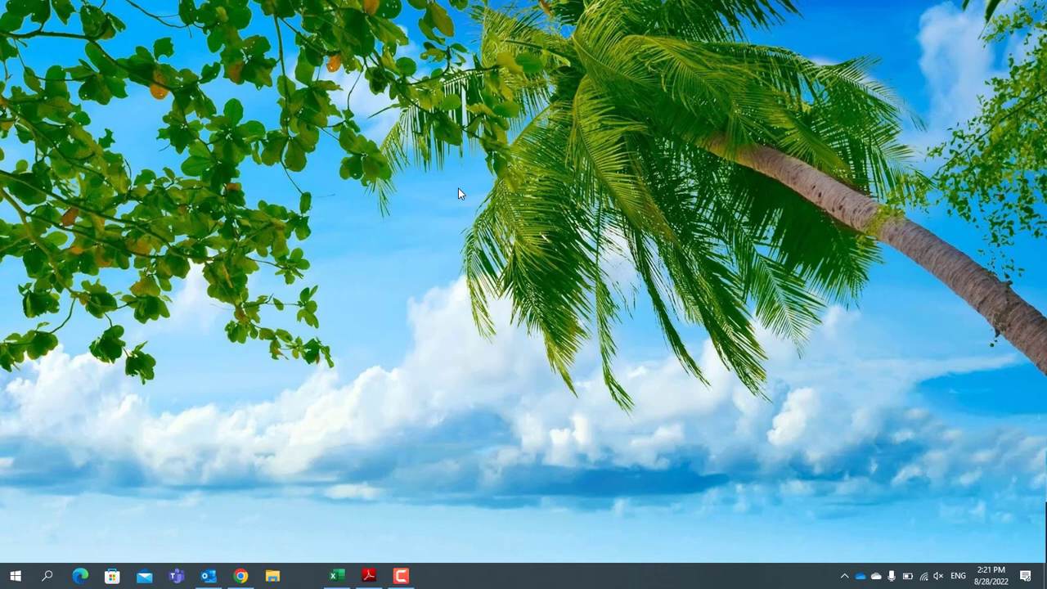
pyautogui.rightClick(432, 82)
pyautogui.moveTo(532, 94)
pyautogui.click(633, 174)
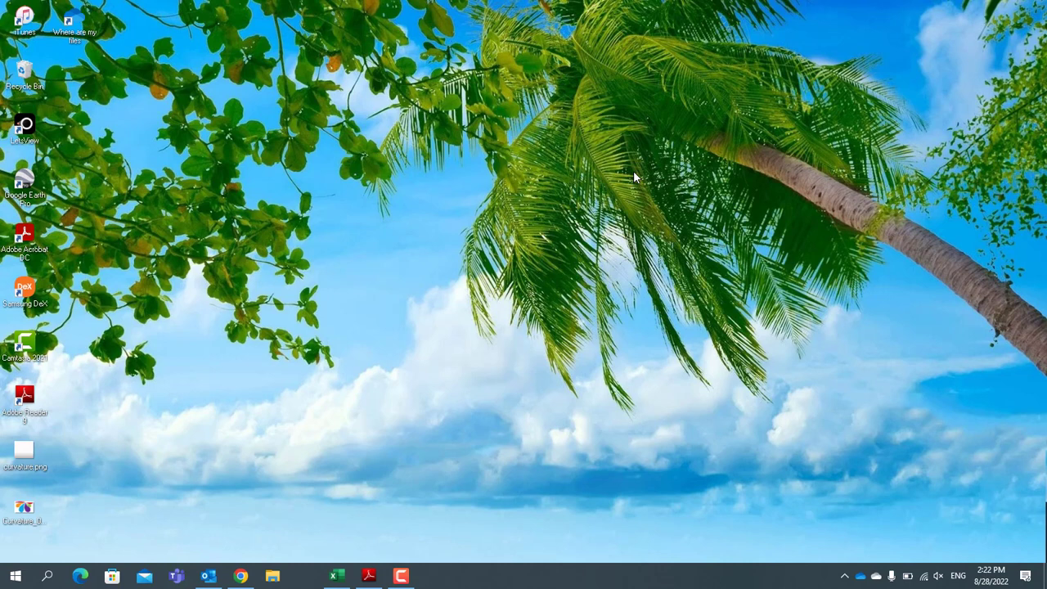
# Sort the desktop icons by name, followed by size.
pyautogui.rightClick(506, 73)
pyautogui.moveTo(578, 99)
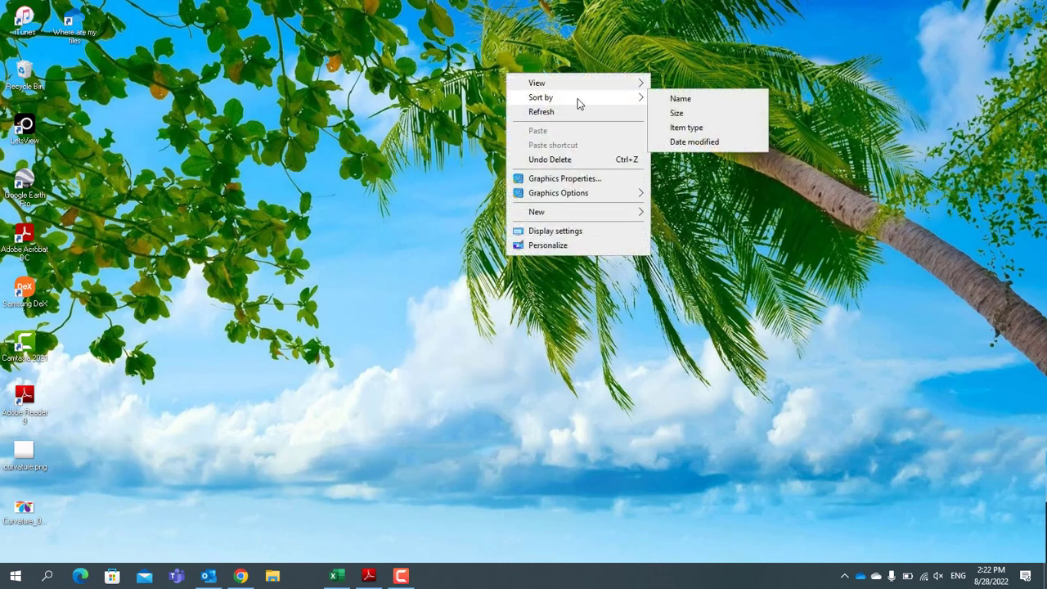
pyautogui.click(694, 99)
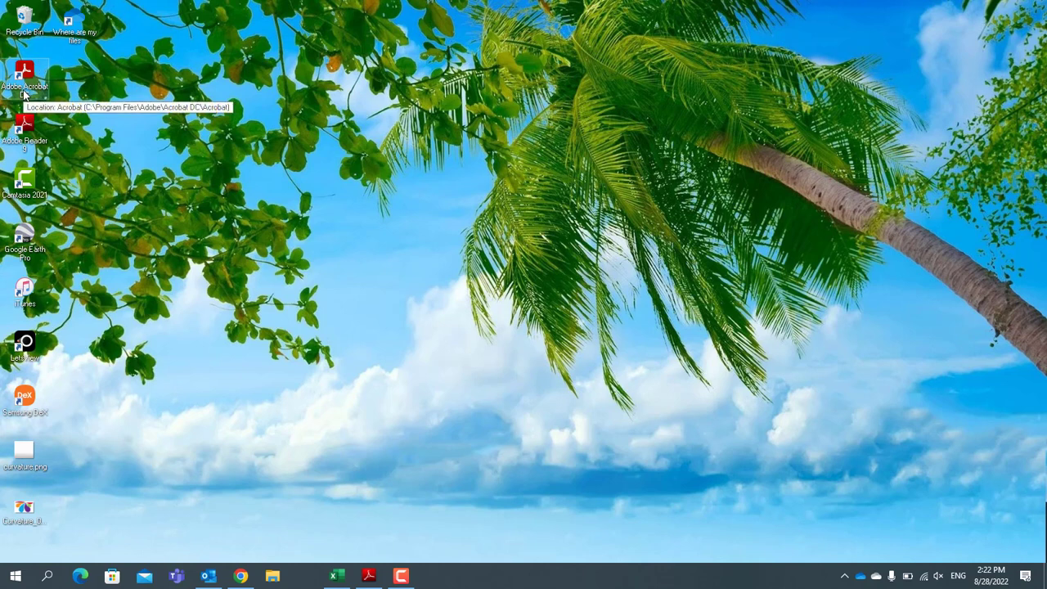
pyautogui.rightClick(359, 163)
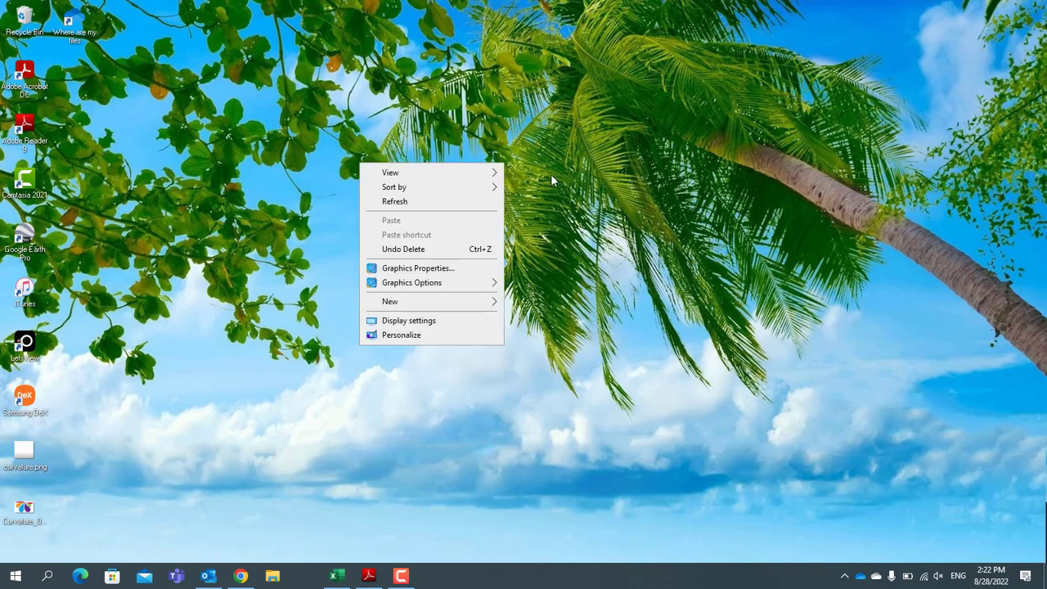
pyautogui.moveTo(497, 195)
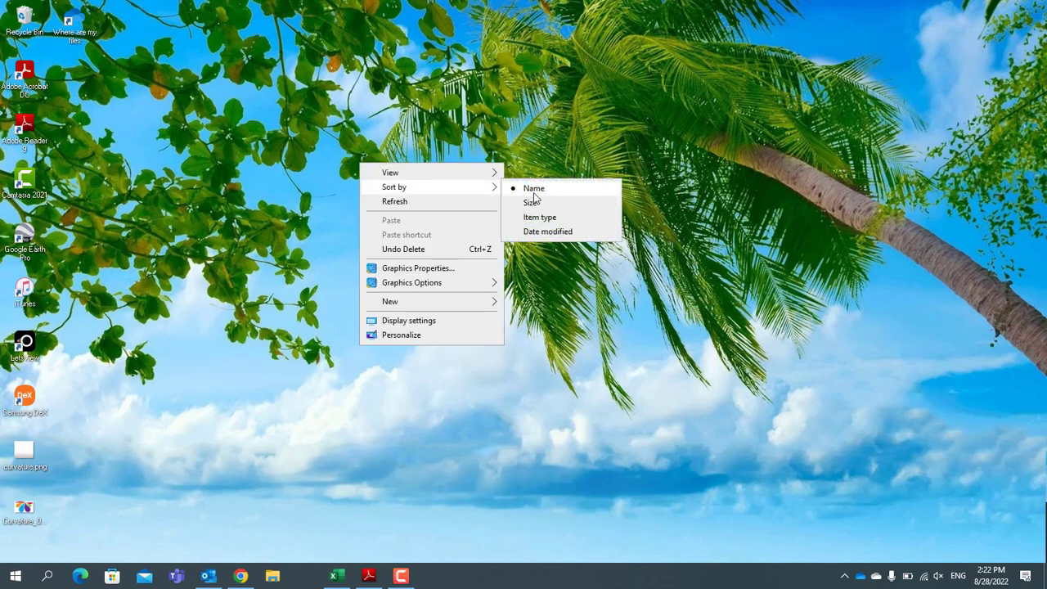
pyautogui.click(532, 201)
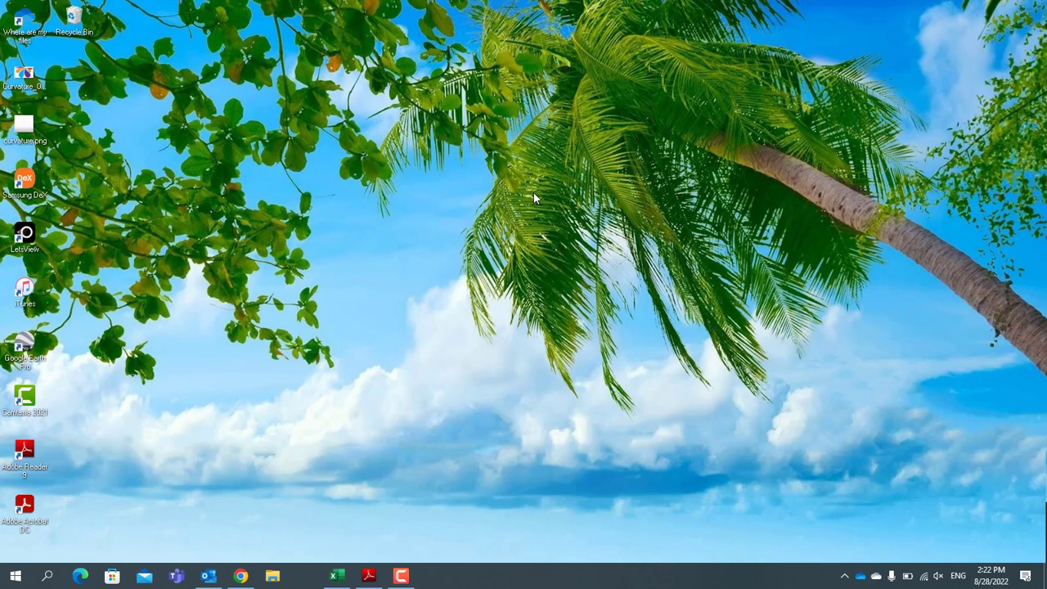
# Sort the desktop icons by item type.
pyautogui.rightClick(494, 88)
pyautogui.moveTo(613, 115)
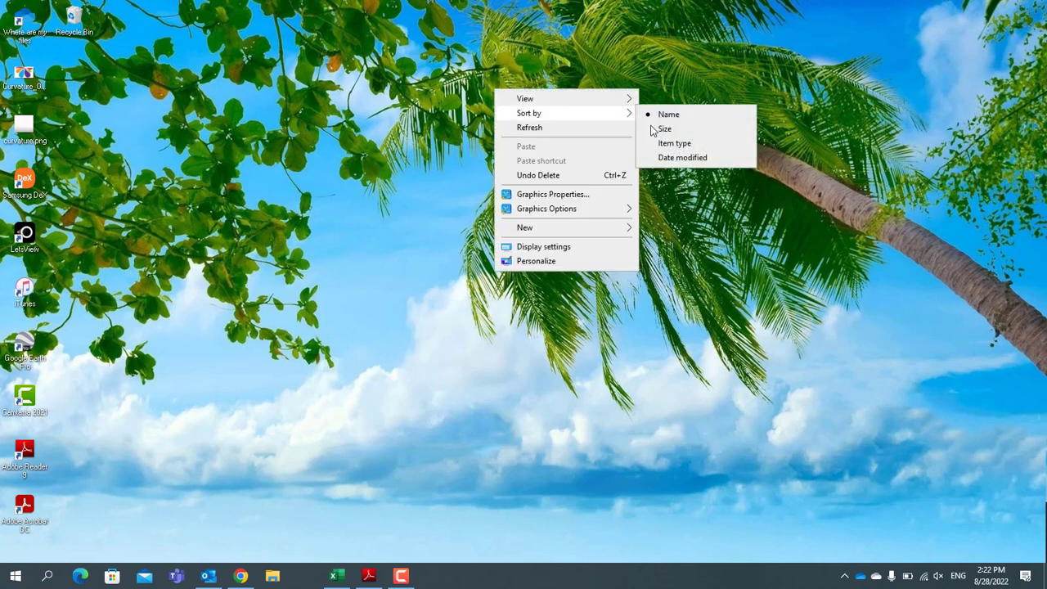
pyautogui.click(693, 144)
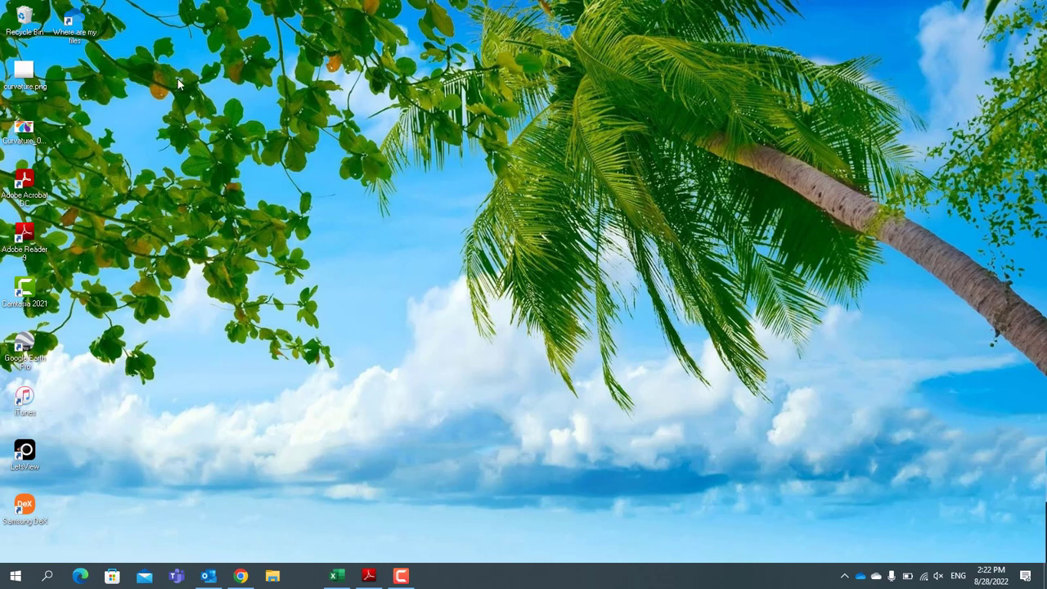
# Refresh the desktop four times in a row.
pyautogui.rightClick(280, 65)
pyautogui.moveTo(375, 88)
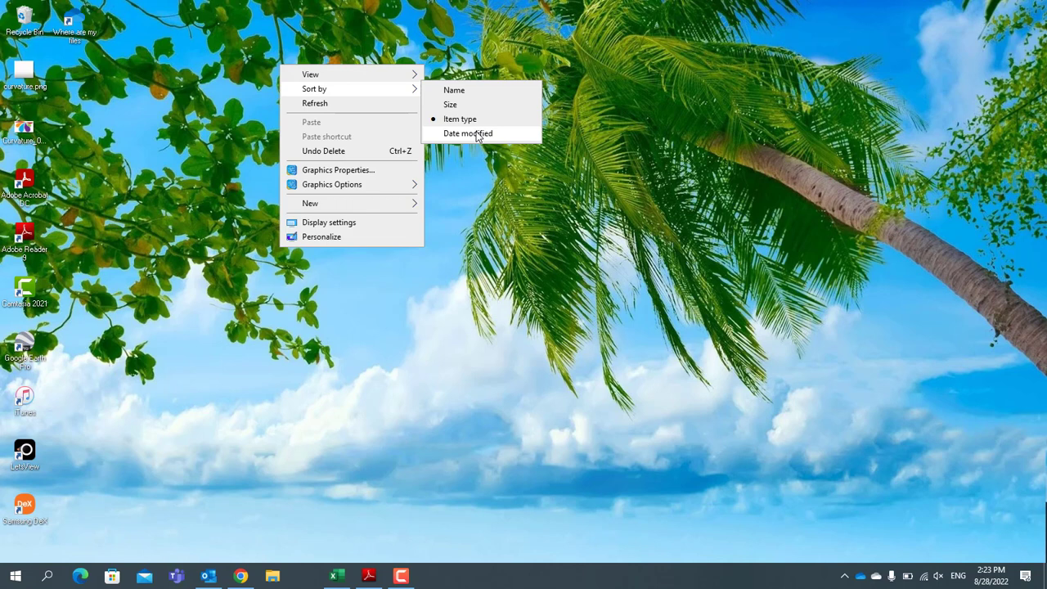
pyautogui.click(380, 105)
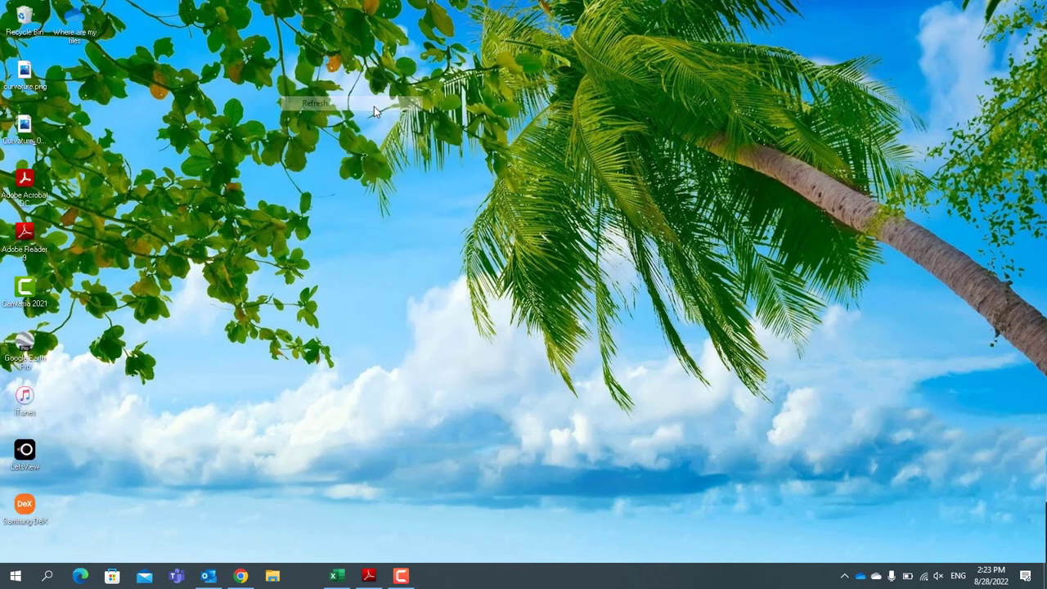
pyautogui.rightClick(308, 73)
pyautogui.click(356, 113)
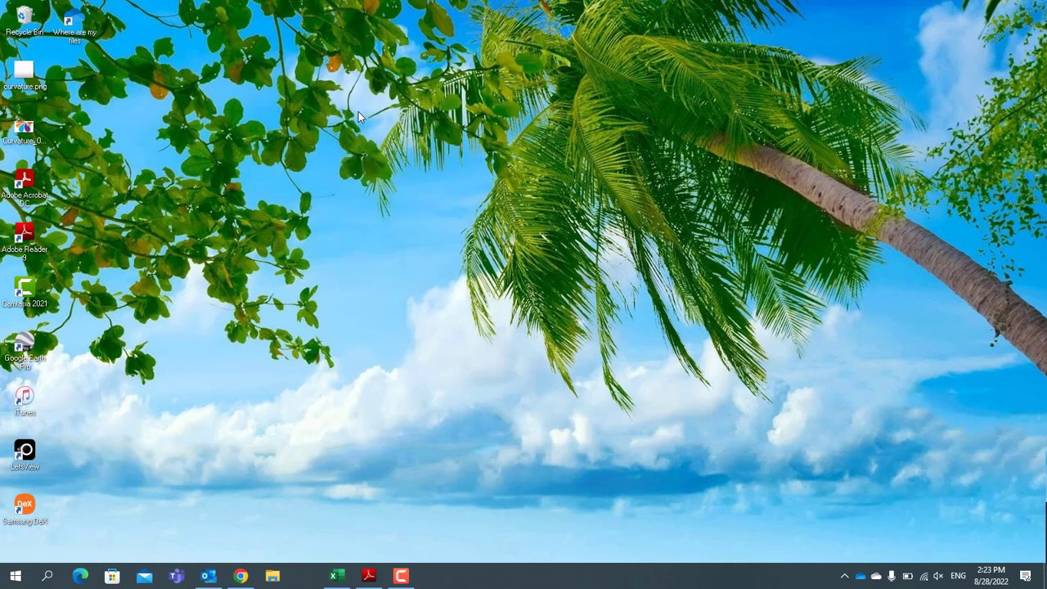
pyautogui.rightClick(357, 117)
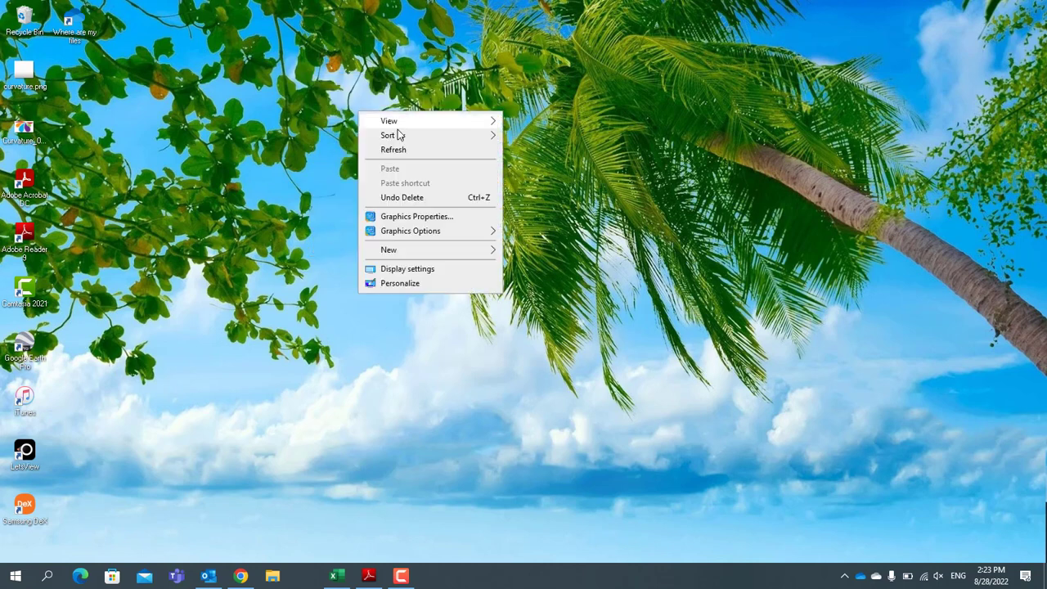
pyautogui.click(407, 160)
pyautogui.rightClick(358, 117)
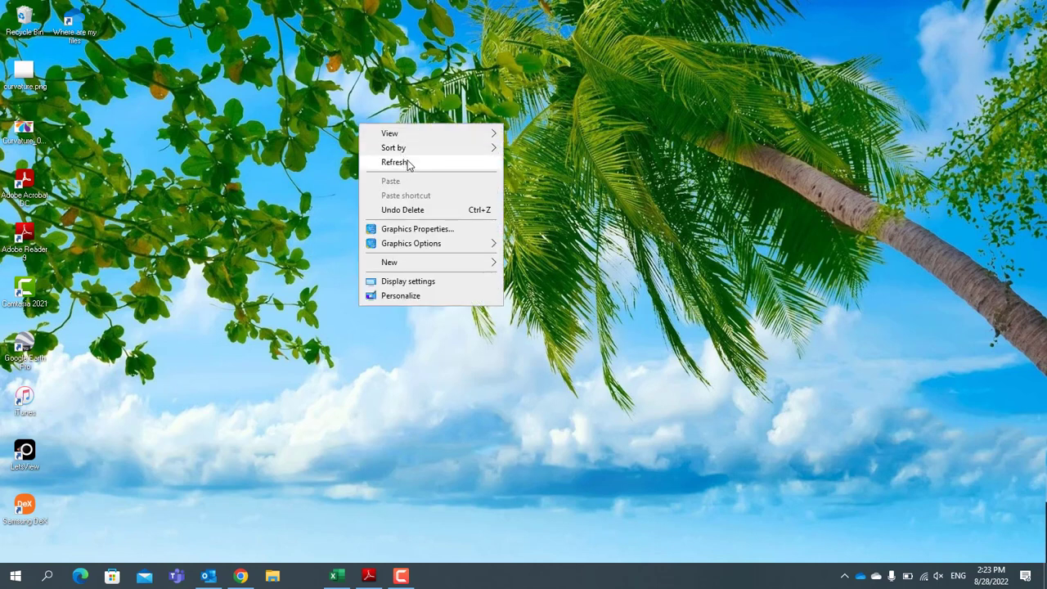
pyautogui.click(408, 161)
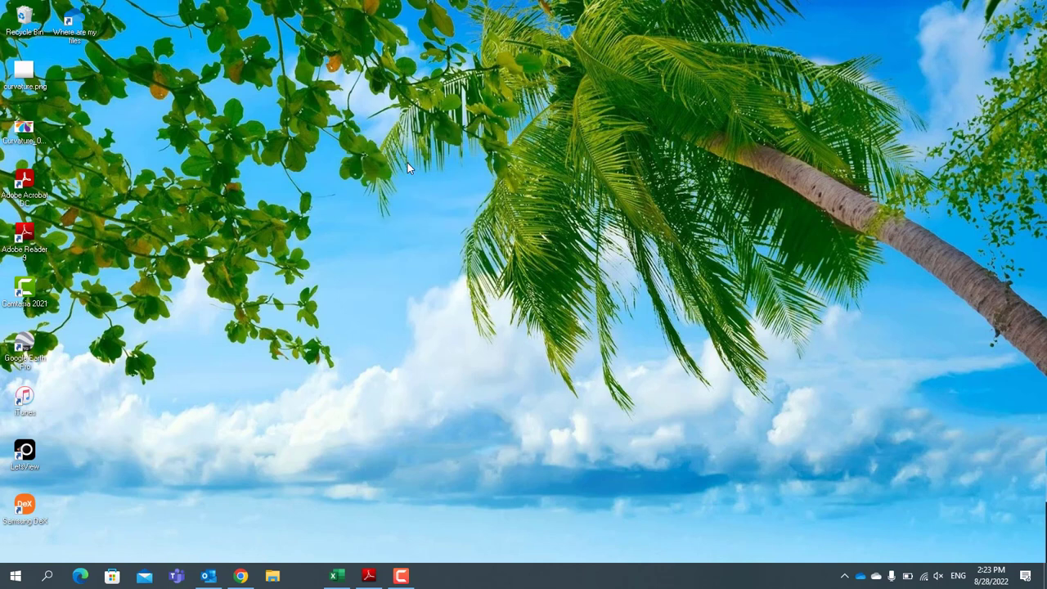
# Check whether the Paste and Paste shortcut commands are available for the desktop.
pyautogui.rightClick(407, 163)
pyautogui.rightClick(413, 169)
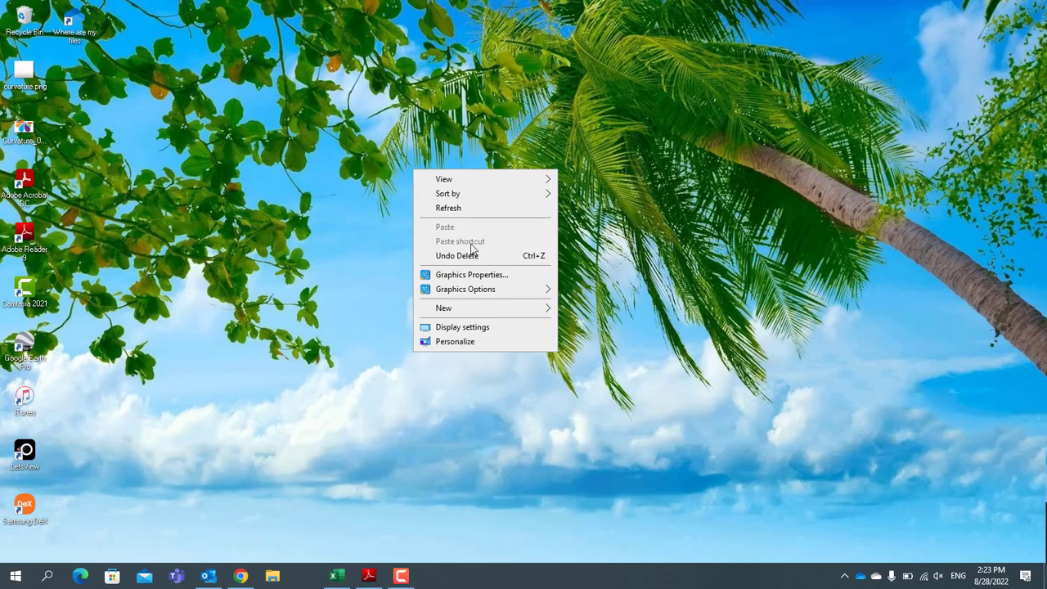
pyautogui.click(303, 233)
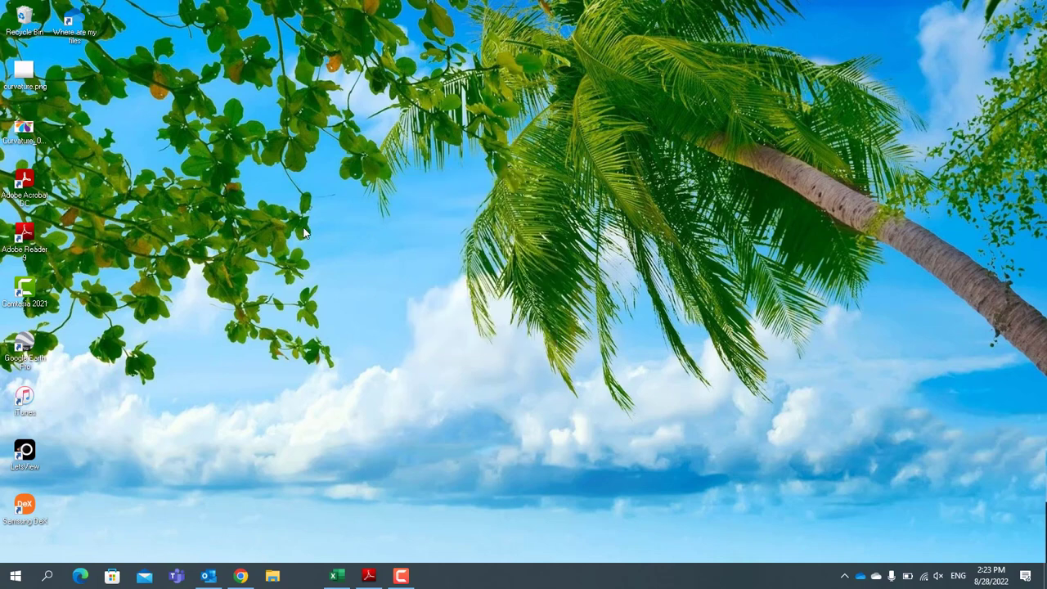
# Open the first folder on New Volume (E:) in File Explorer and copy its Soft Tools folder.
pyautogui.press('super+e')
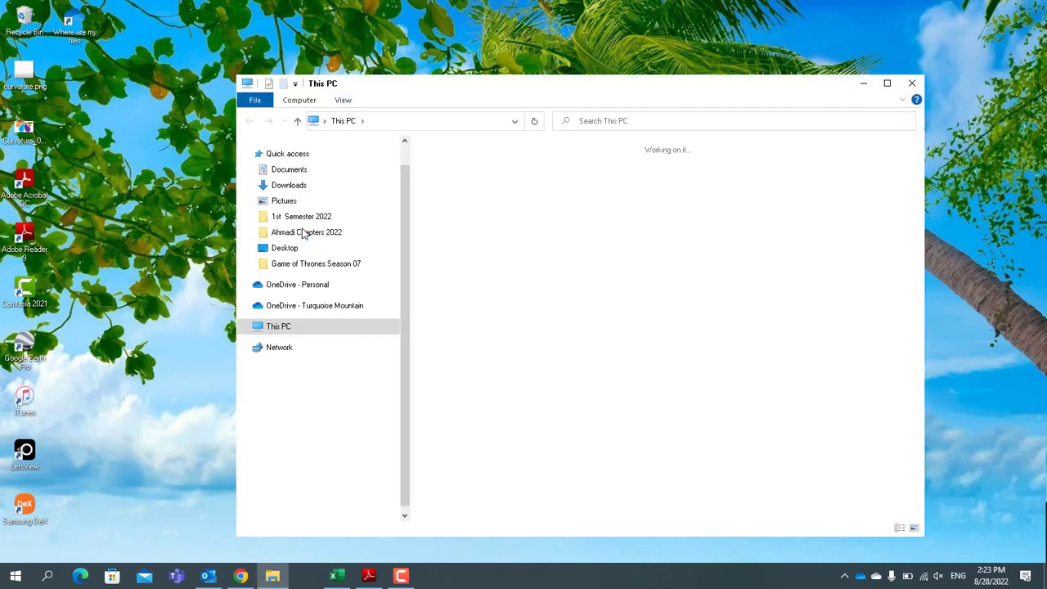
pyautogui.click(573, 391)
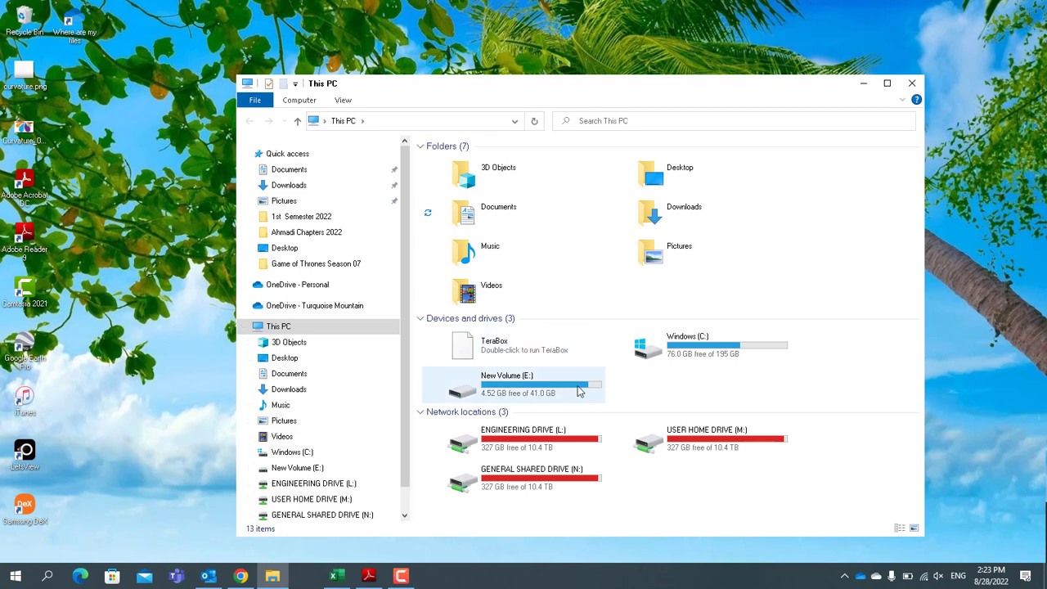
pyautogui.doubleClick(577, 390)
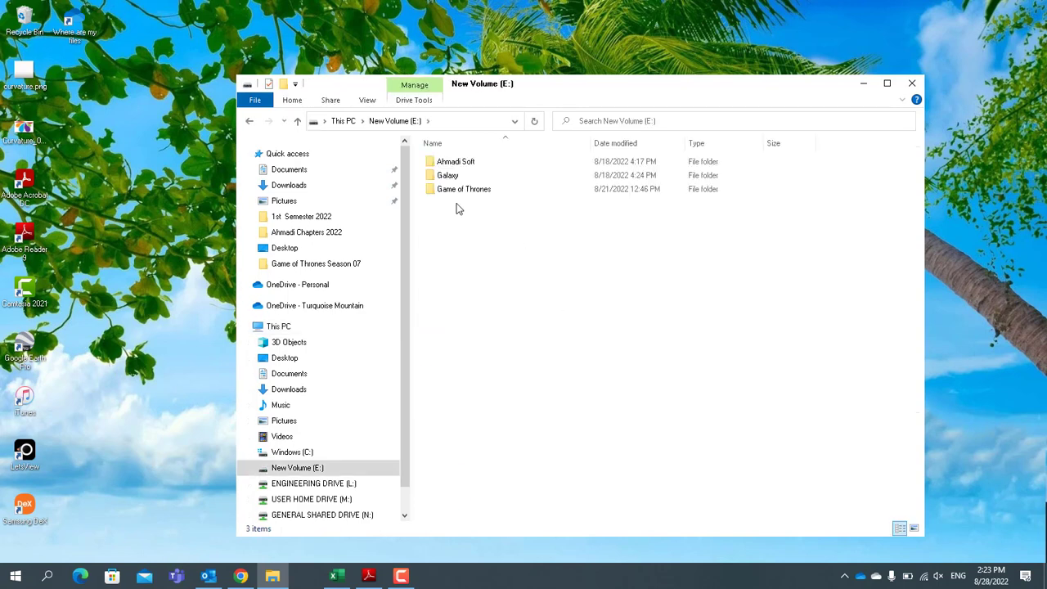
pyautogui.click(454, 167)
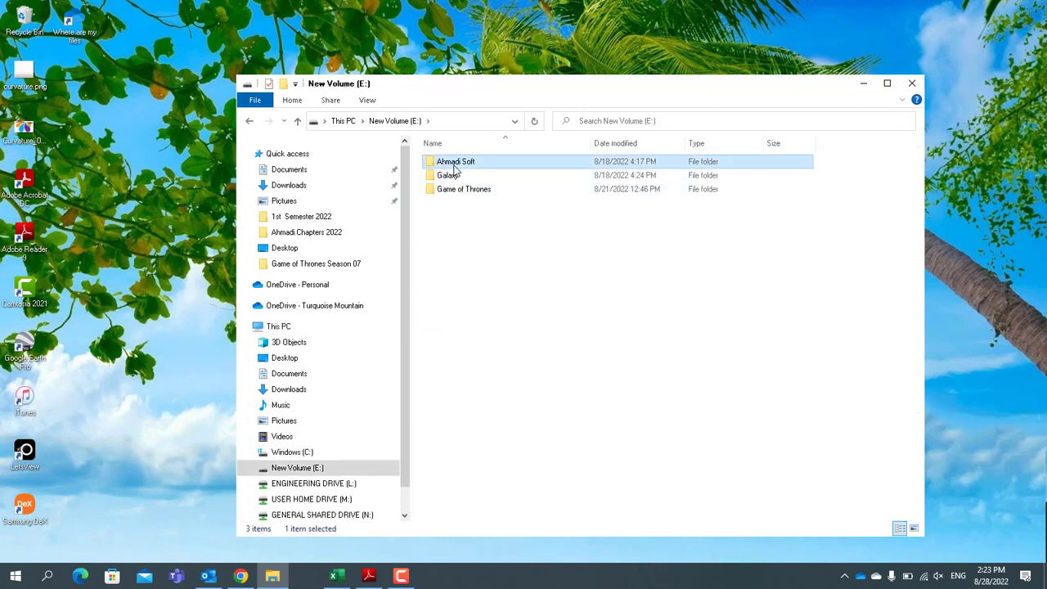
pyautogui.doubleClick(455, 163)
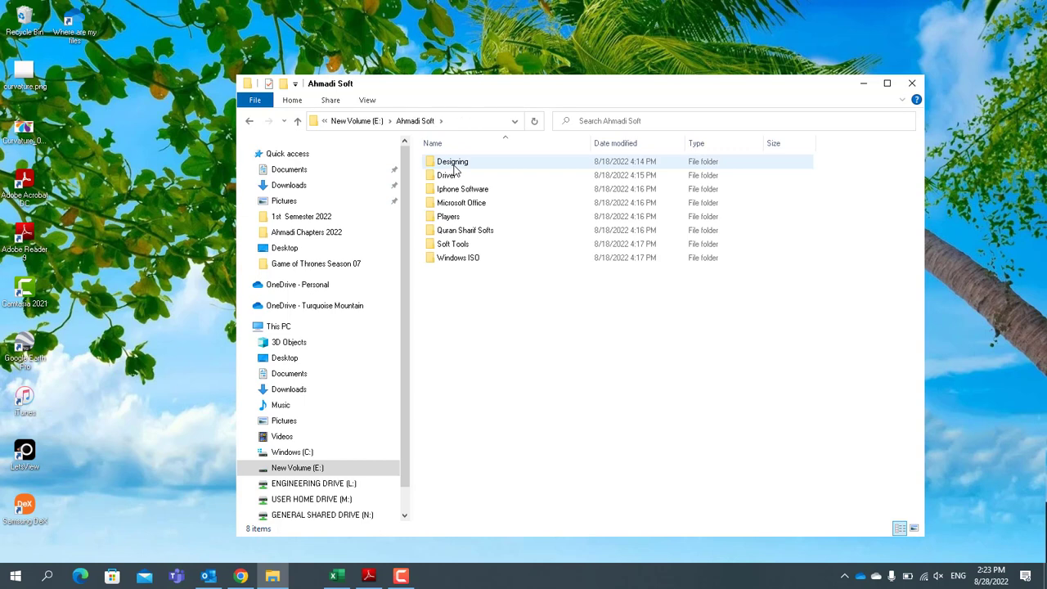
pyautogui.click(463, 251)
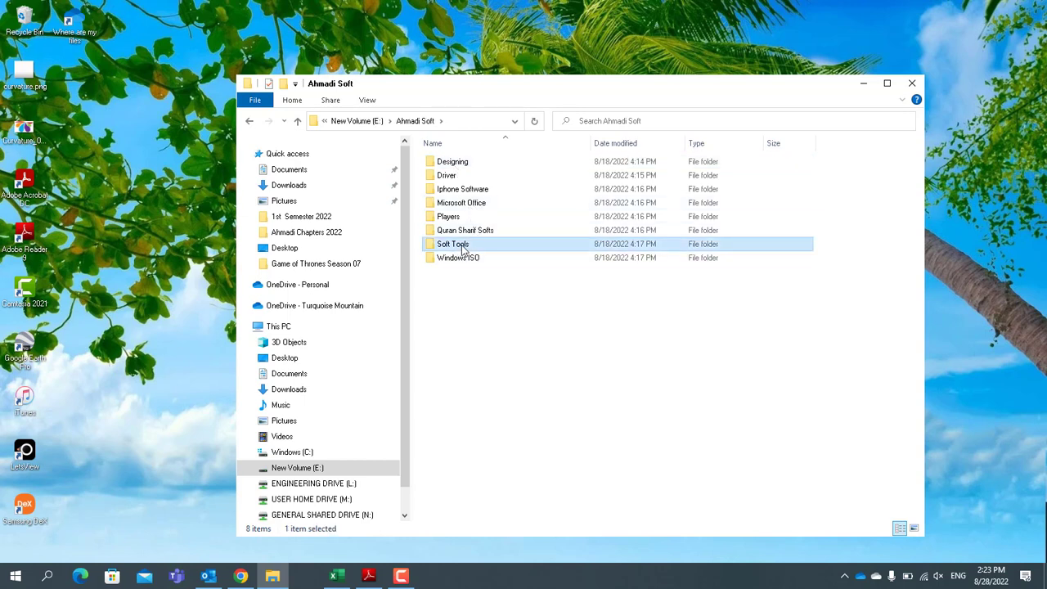
pyautogui.rightClick(463, 249)
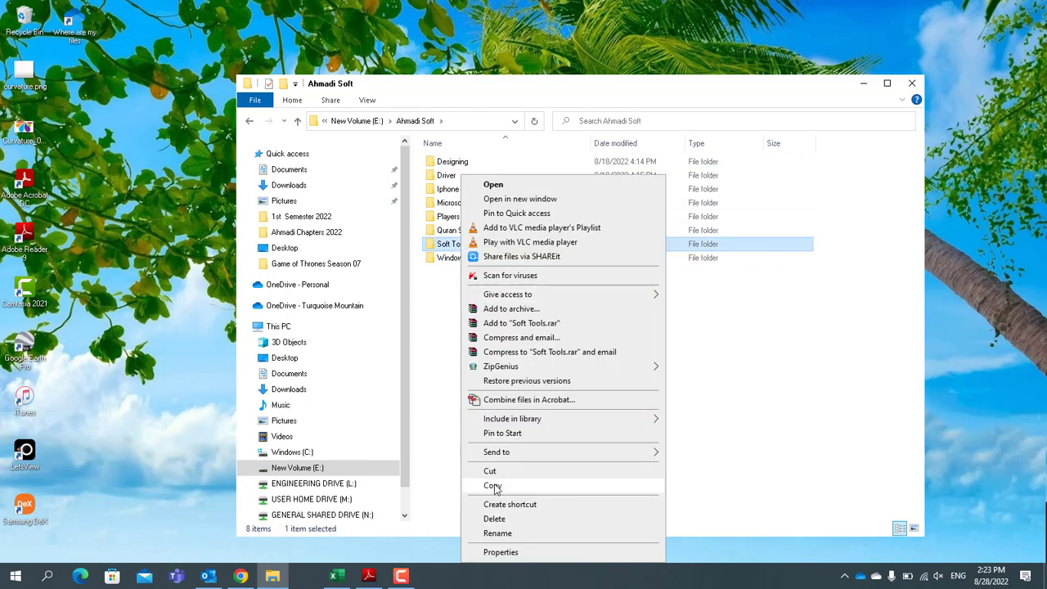
pyautogui.click(493, 486)
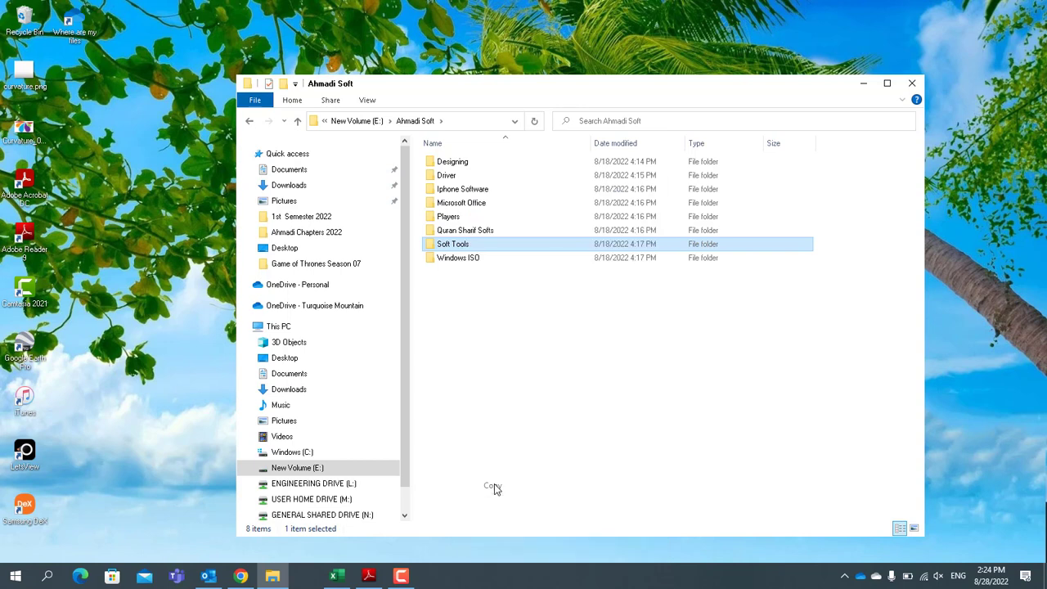
# Paste the copied Soft Tools folder onto the desktop as a shortcut and open the shortcut to check its target.
pyautogui.click(912, 83)
pyautogui.rightClick(283, 114)
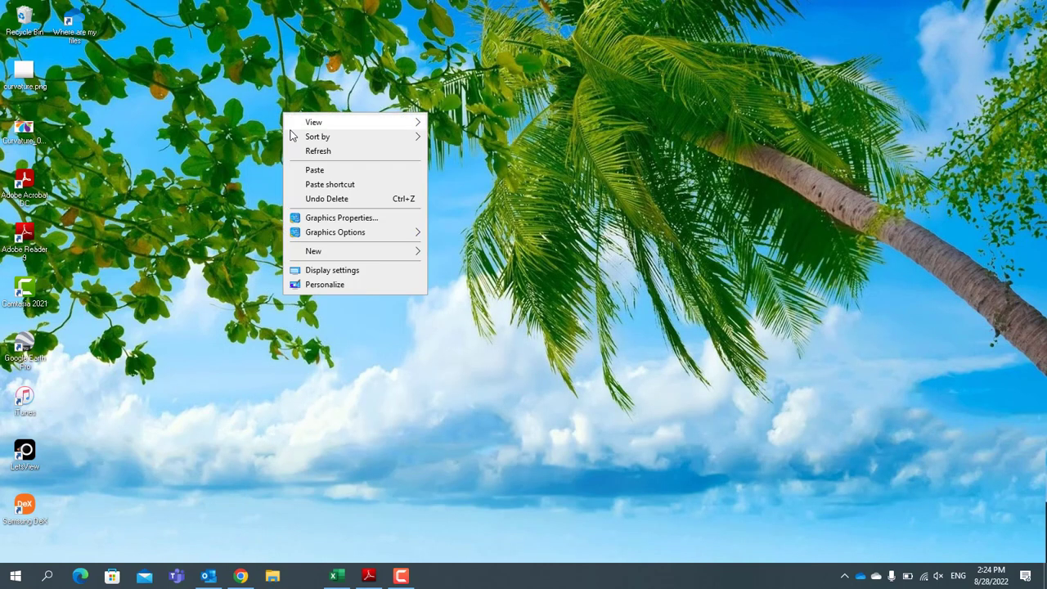
pyautogui.click(323, 189)
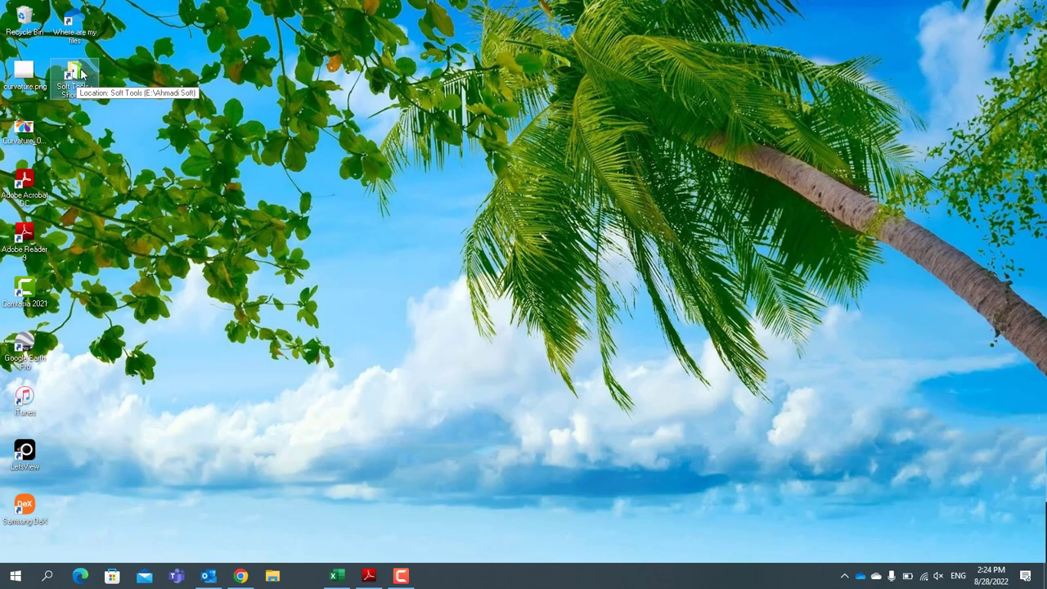
pyautogui.doubleClick(72, 75)
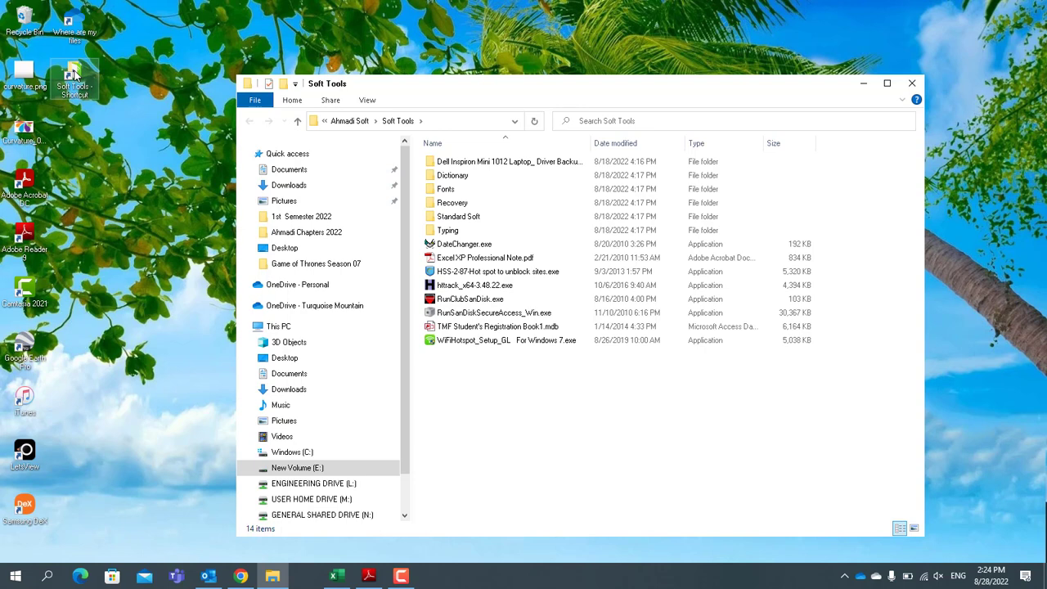
pyautogui.click(912, 83)
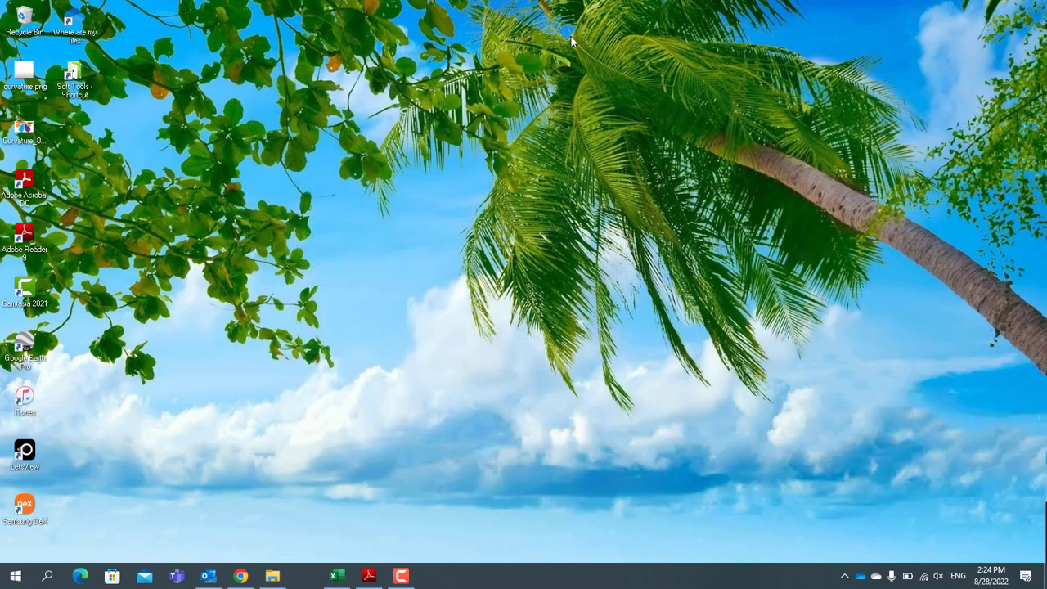
# Rename the new desktop shortcut to Soft Tools, without the "- Shortcut" ending.
pyautogui.rightClick(82, 82)
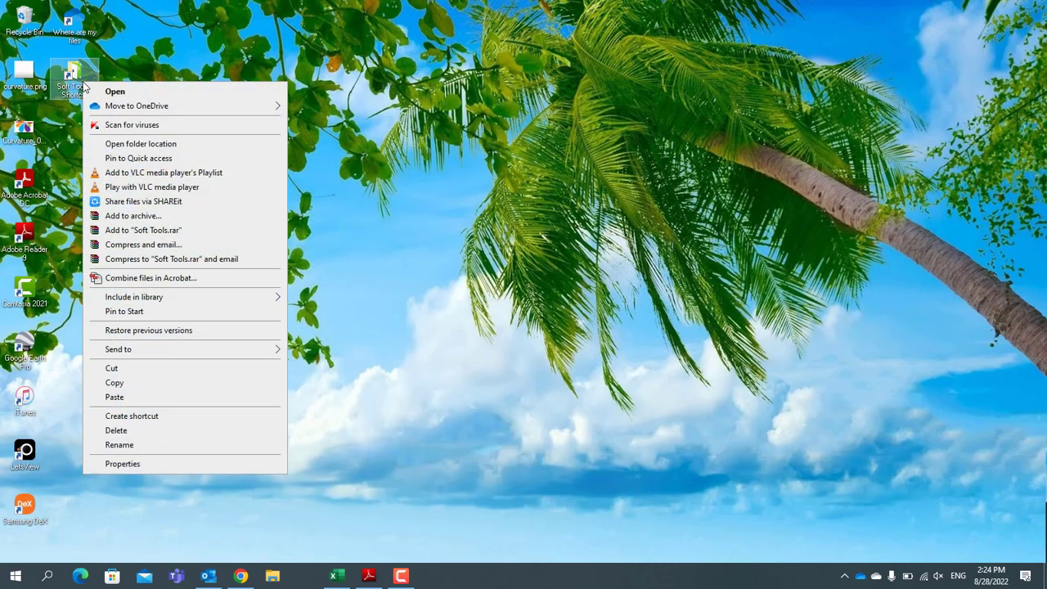
pyautogui.click(155, 446)
pyautogui.press('End')
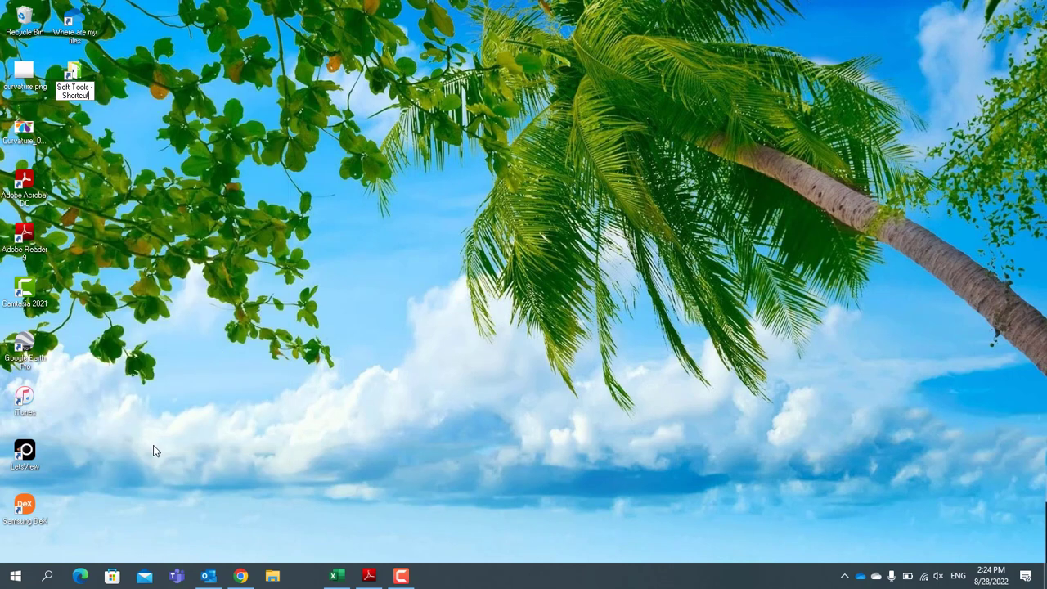
pyautogui.press('BackSpace')
pyautogui.press('BackSpace')
pyautogui.press('BackSpace')
pyautogui.press('BackSpace')
pyautogui.press('BackSpace')
pyautogui.press('BackSpace')
pyautogui.press('BackSpace')
pyautogui.press('BackSpace')
pyautogui.press('BackSpace')
pyautogui.press('BackSpace')
pyautogui.press('BackSpace')
pyautogui.press('Return')
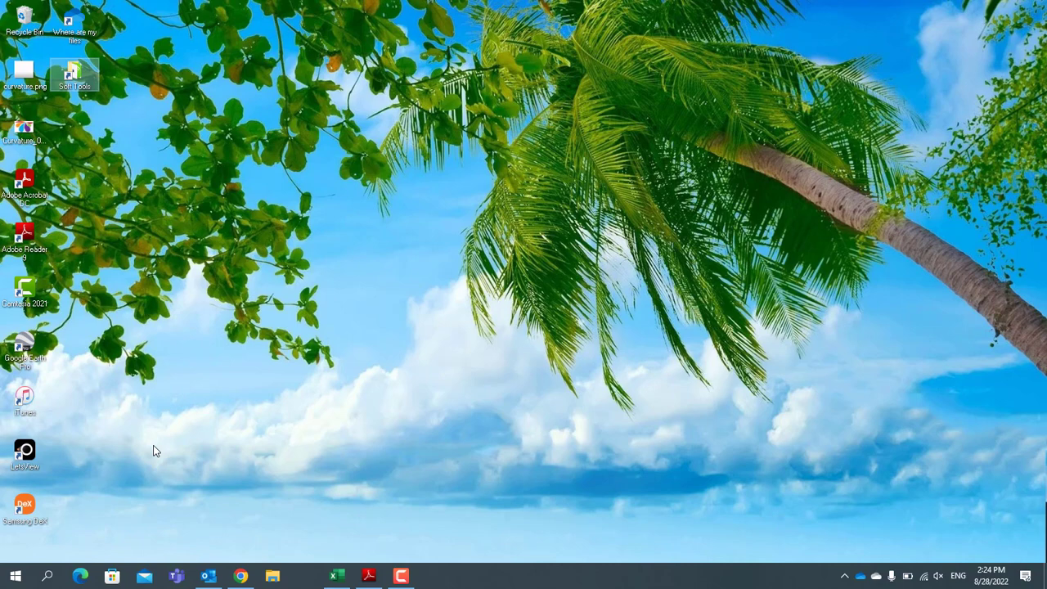
# Test the Soft Tools shortcut by opening it once, and delete it from the desktop.
pyautogui.doubleClick(71, 78)
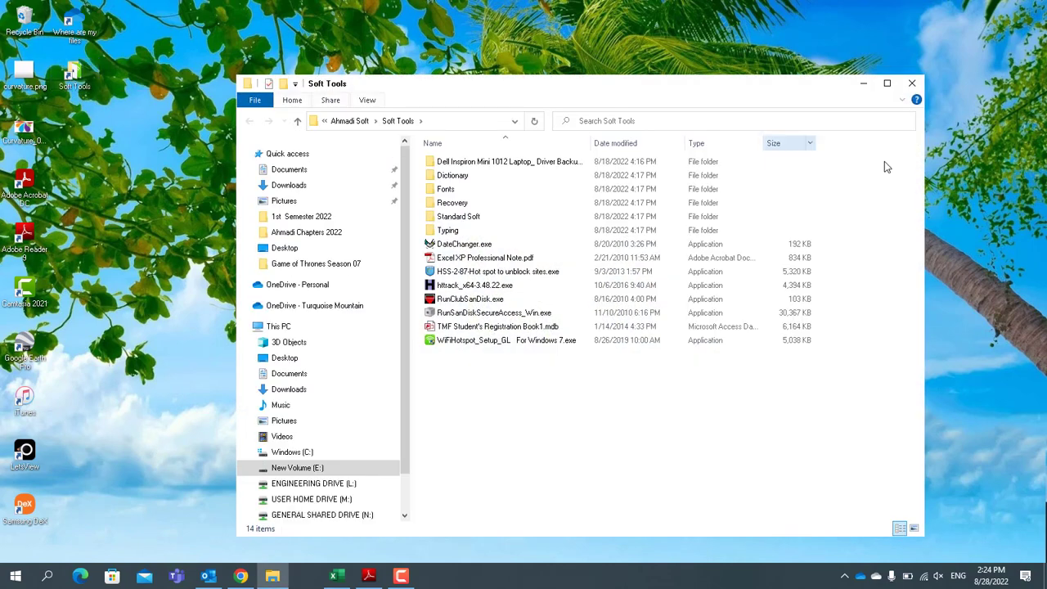
pyautogui.click(911, 82)
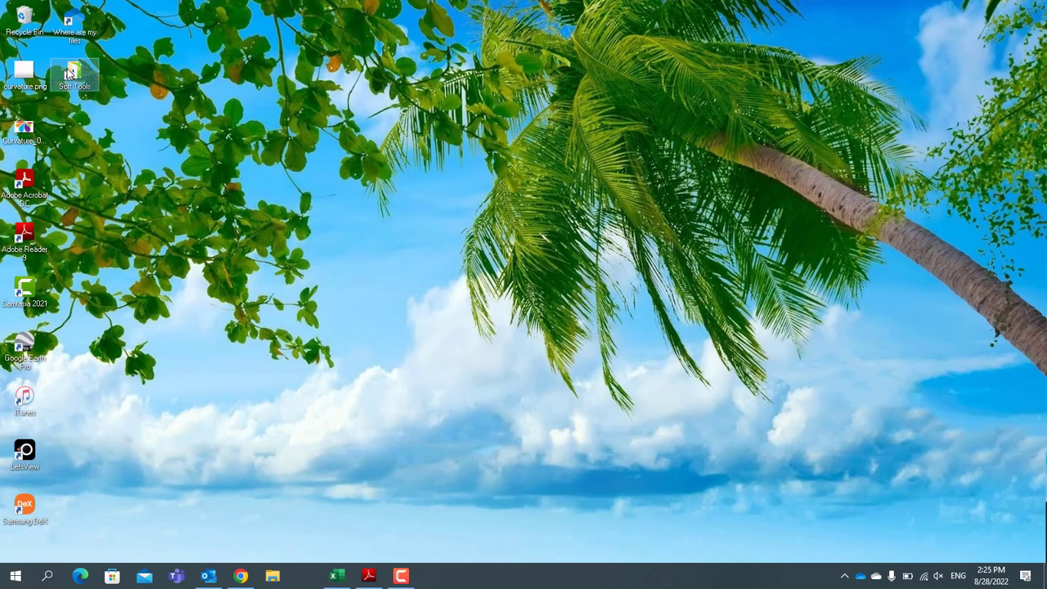
pyautogui.press('Delete')
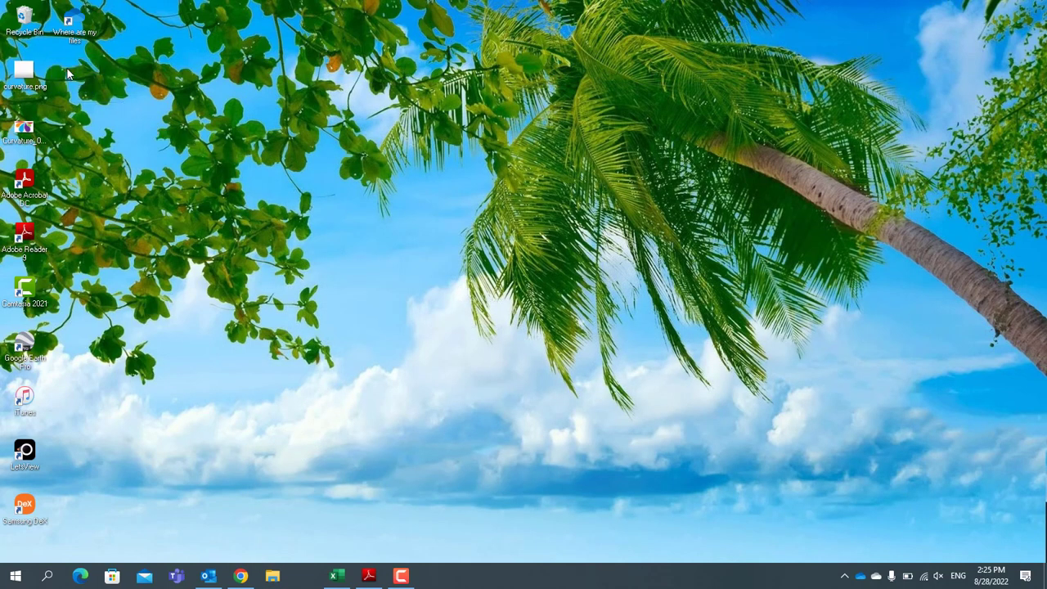
# Examine the item types that can be newly created on the desktop, such as folders, shortcuts and documents.
pyautogui.rightClick(171, 95)
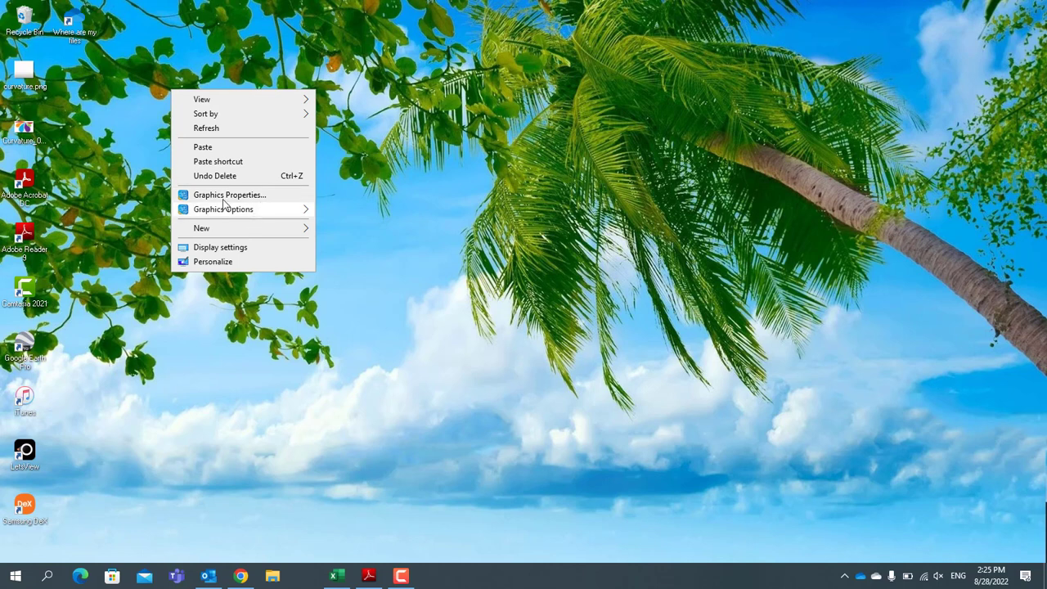
pyautogui.moveTo(245, 234)
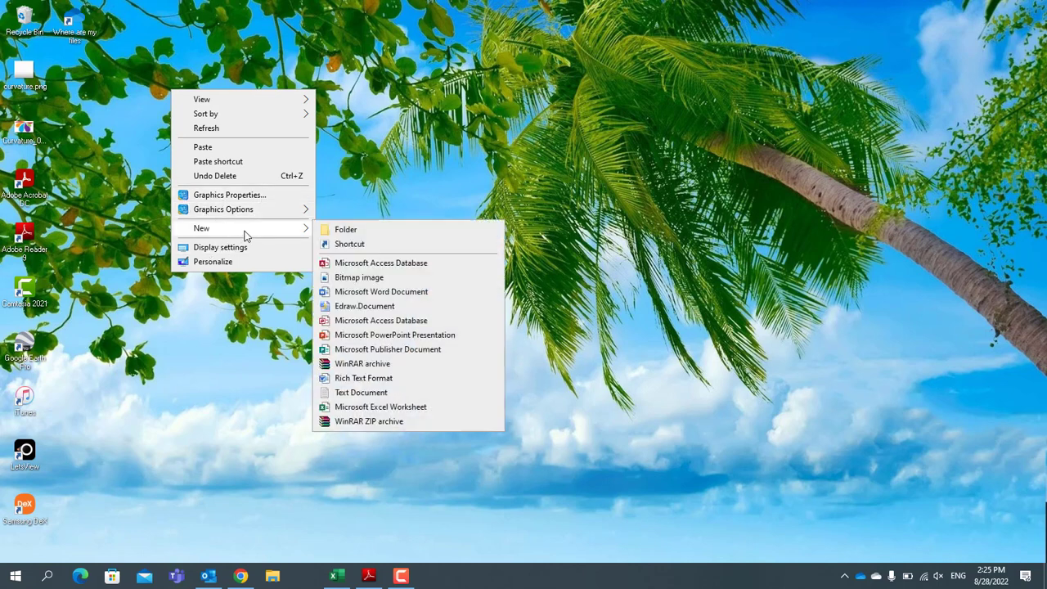
pyautogui.click(360, 124)
pyautogui.rightClick(360, 125)
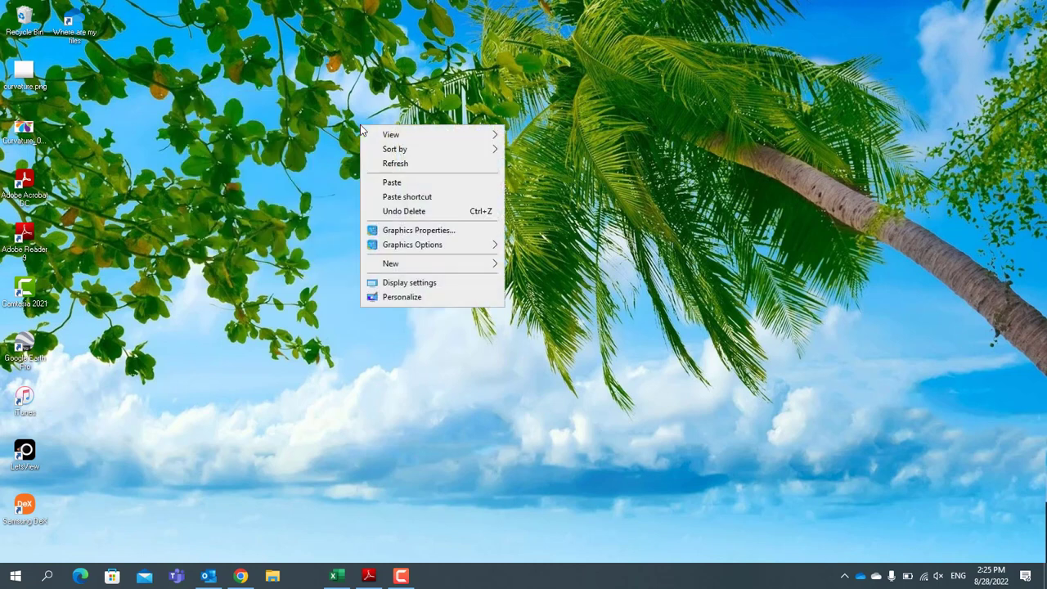
pyautogui.moveTo(421, 266)
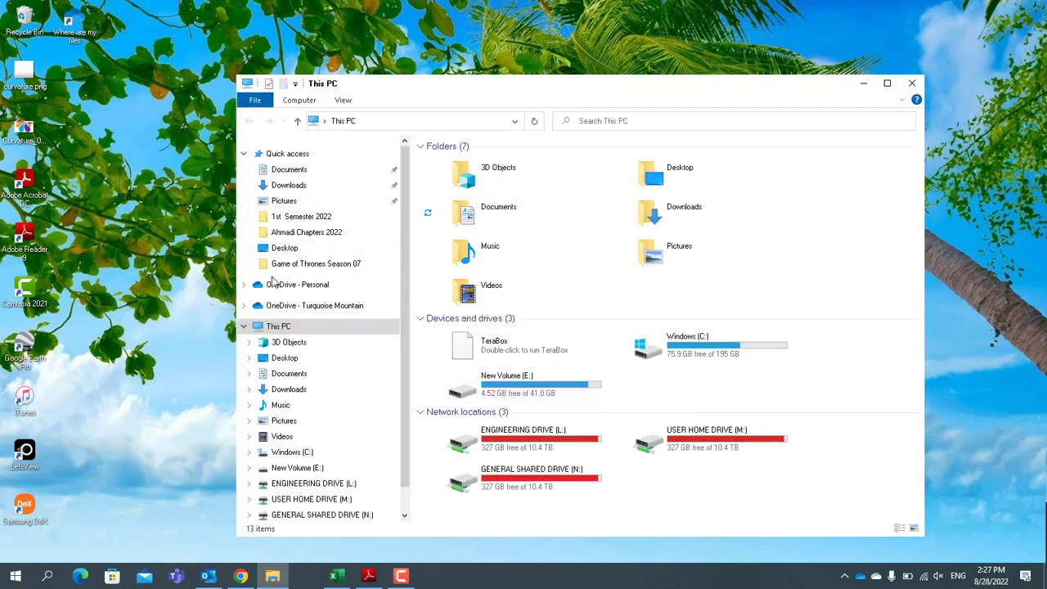
# Open the PC documents subfolder inside Documents and examine the folders it contains.
pyautogui.click(286, 374)
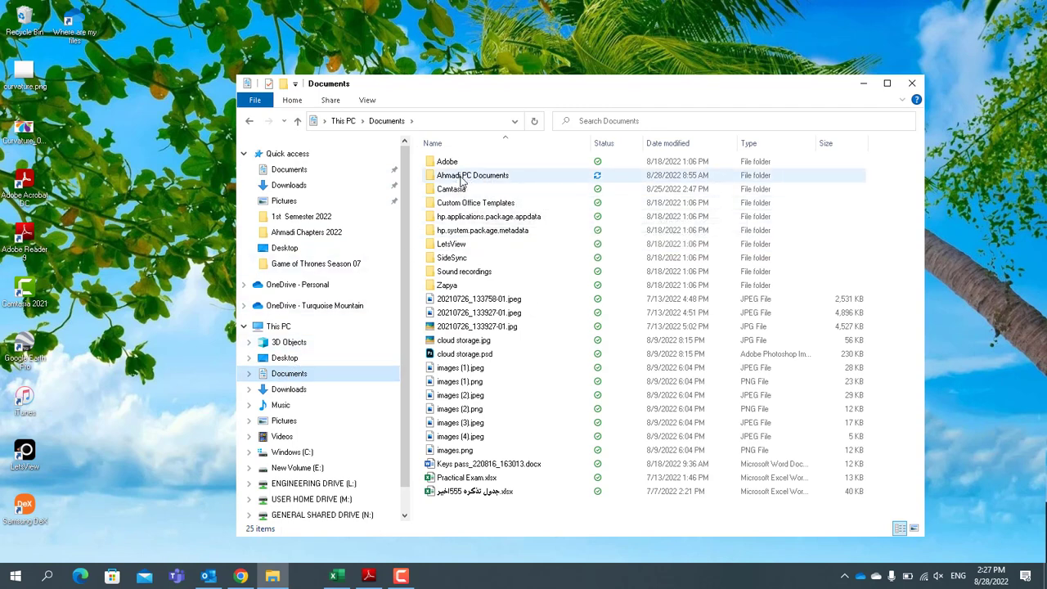
pyautogui.moveTo(471, 182)
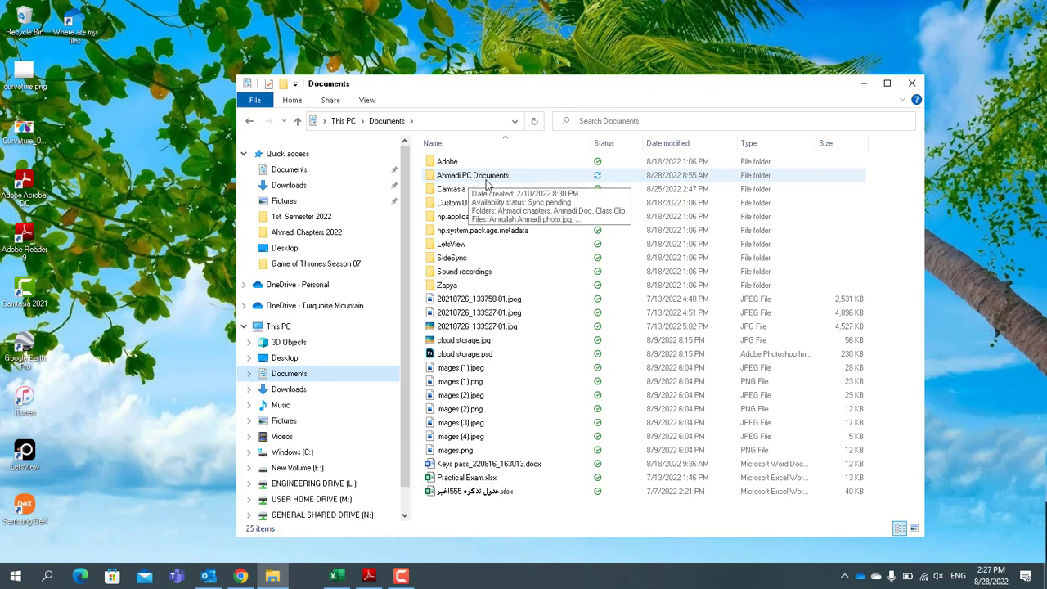
pyautogui.doubleClick(487, 182)
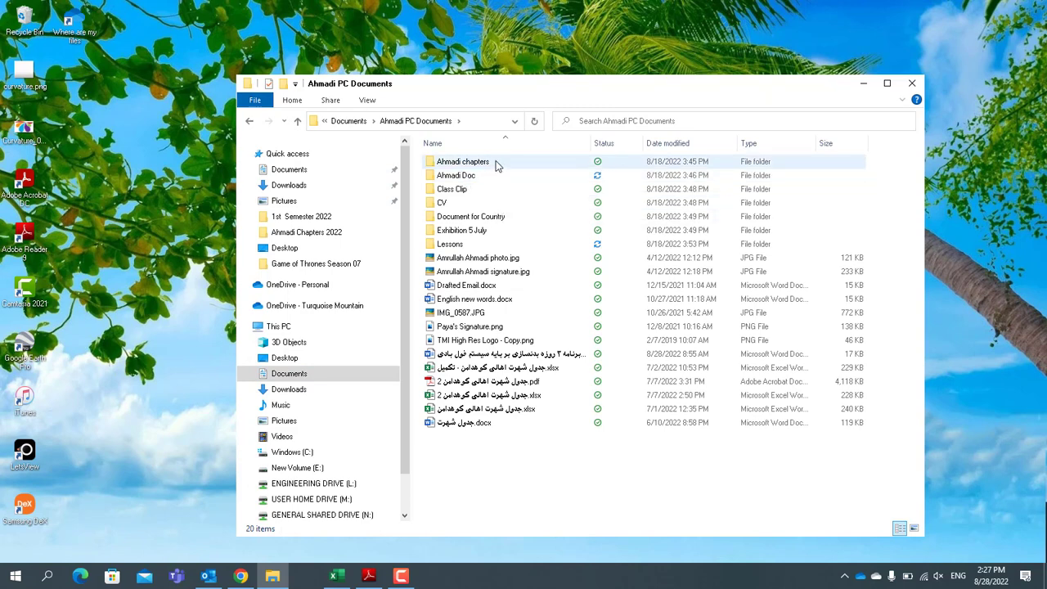
pyautogui.moveTo(496, 166)
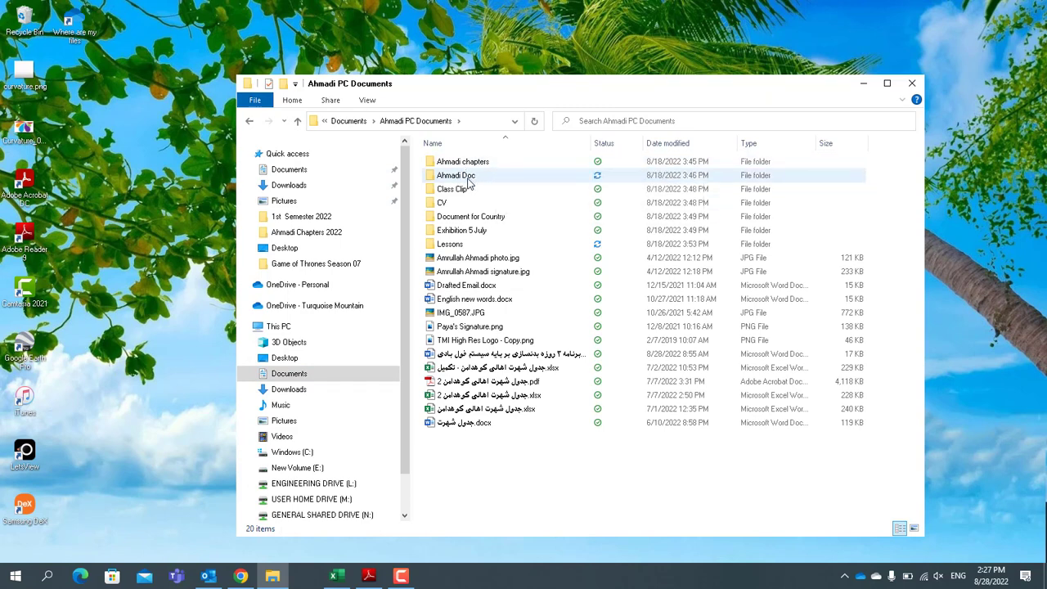
pyautogui.moveTo(448, 193)
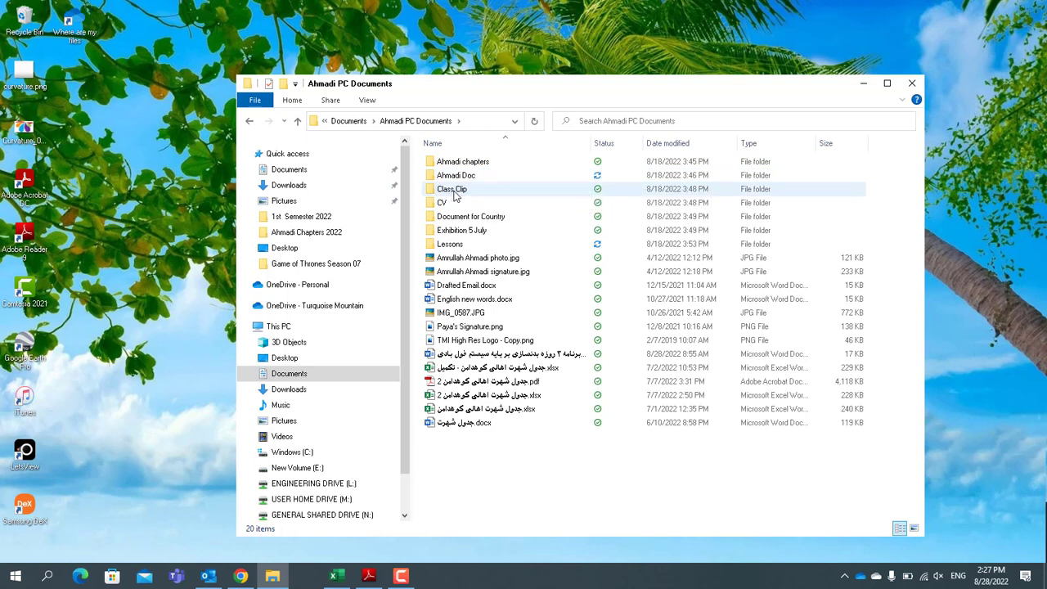
# Open the Class Clip folder and examine its lesson subfolders, such as 001 Windows 7 (Year 2017) and 002 MS Word.
pyautogui.click(456, 195)
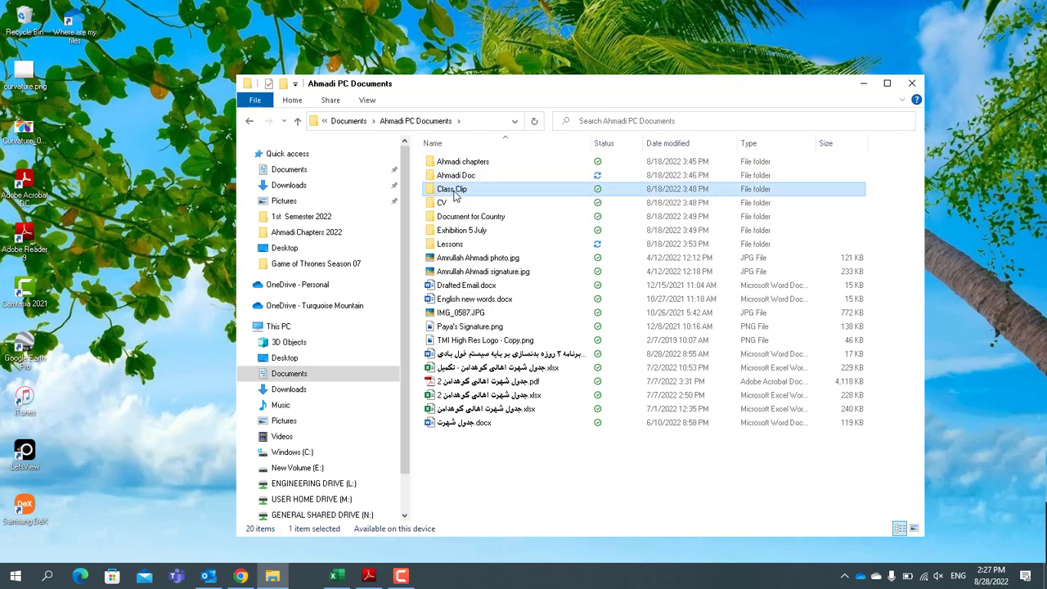
pyautogui.doubleClick(456, 195)
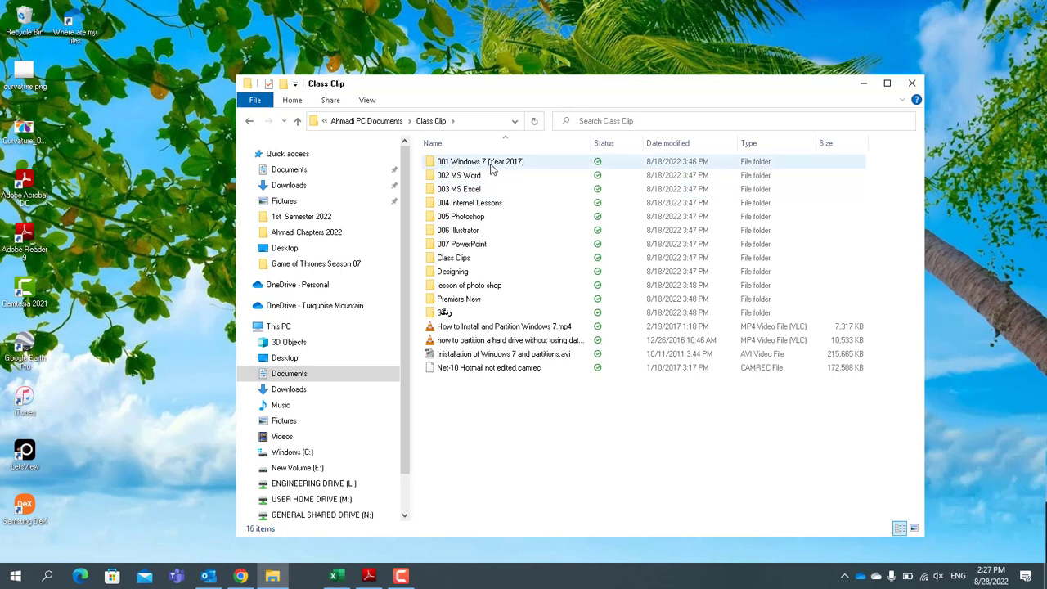
pyautogui.click(490, 167)
pyautogui.moveTo(466, 182)
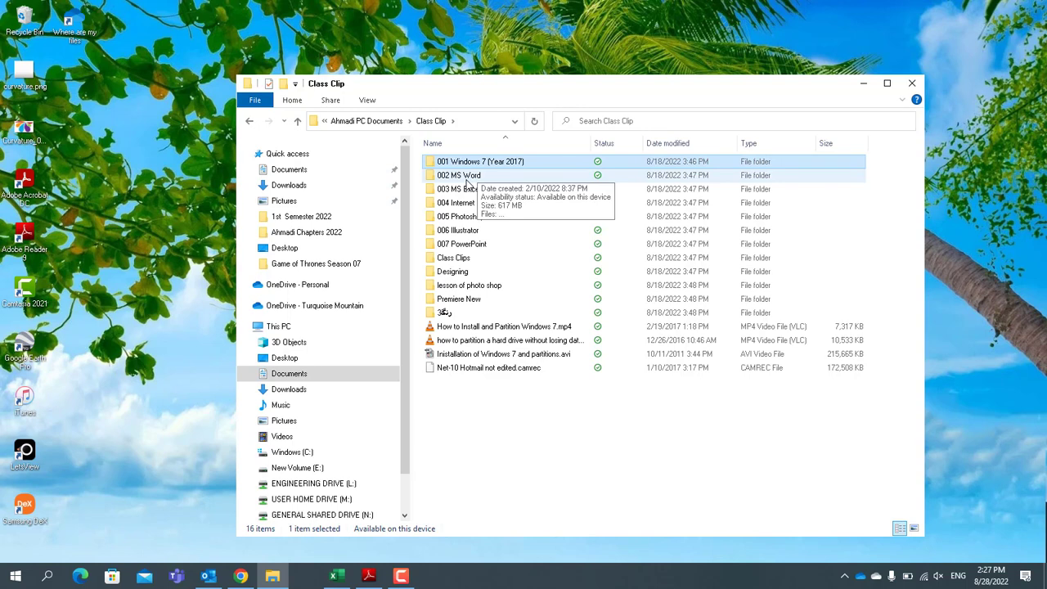
pyautogui.click(468, 180)
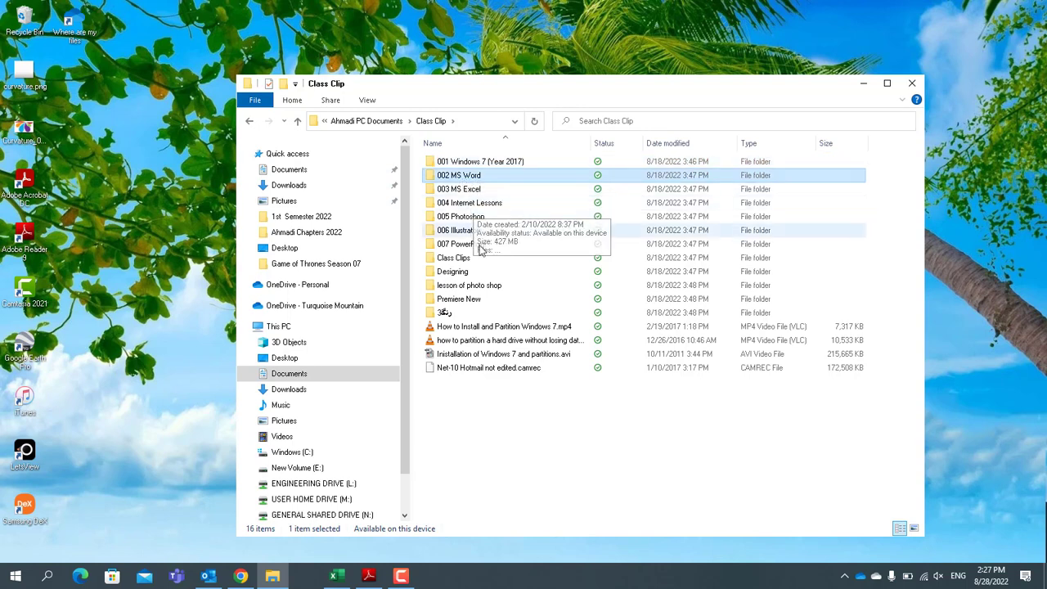
pyautogui.rightClick(455, 178)
pyautogui.click(702, 96)
pyautogui.click(622, 496)
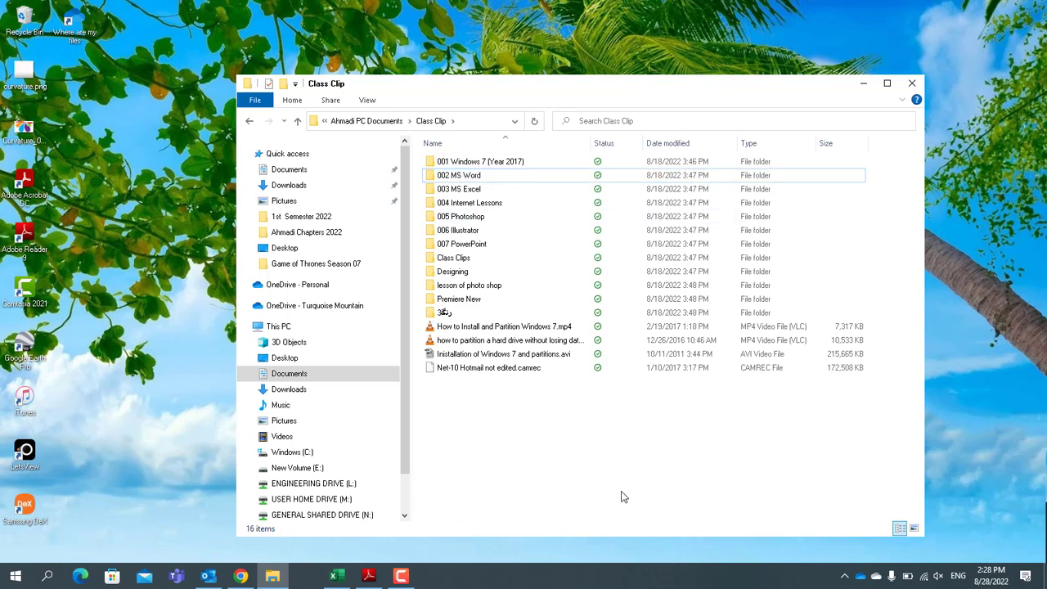
# Return to the parent folder, view the contents of the chapters folder, and close the window.
pyautogui.press('BackSpace')
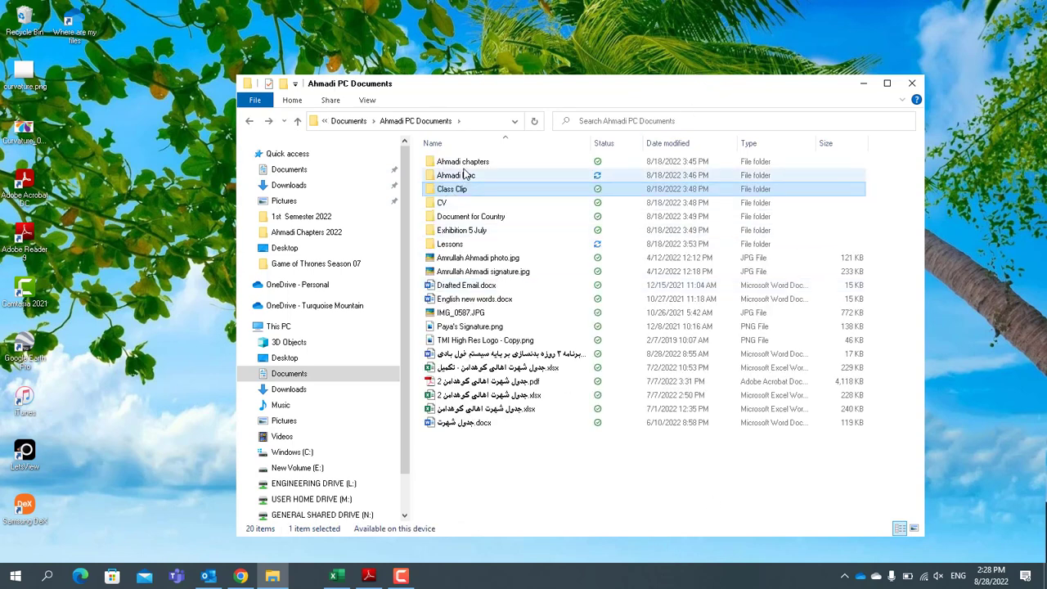
pyautogui.doubleClick(466, 167)
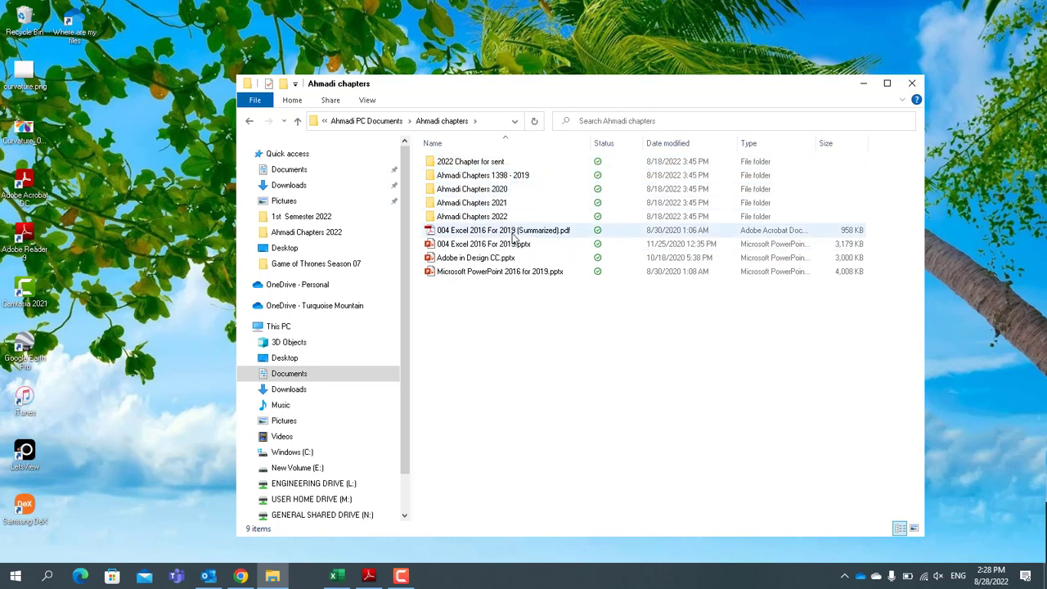
pyautogui.click(906, 90)
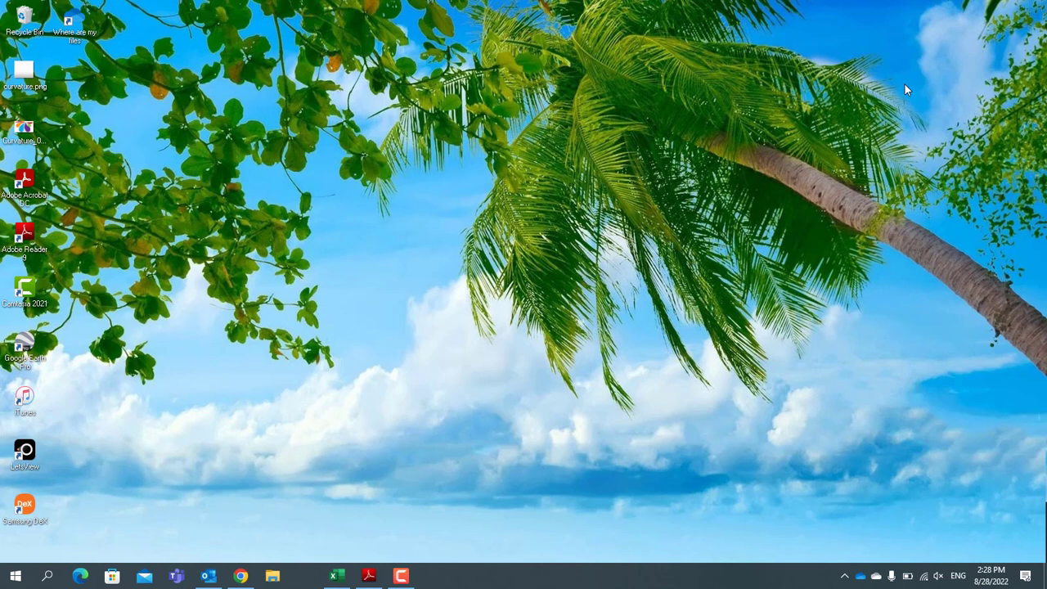
# Create a new folder on the desktop and name it TM.
pyautogui.rightClick(380, 205)
pyautogui.moveTo(475, 343)
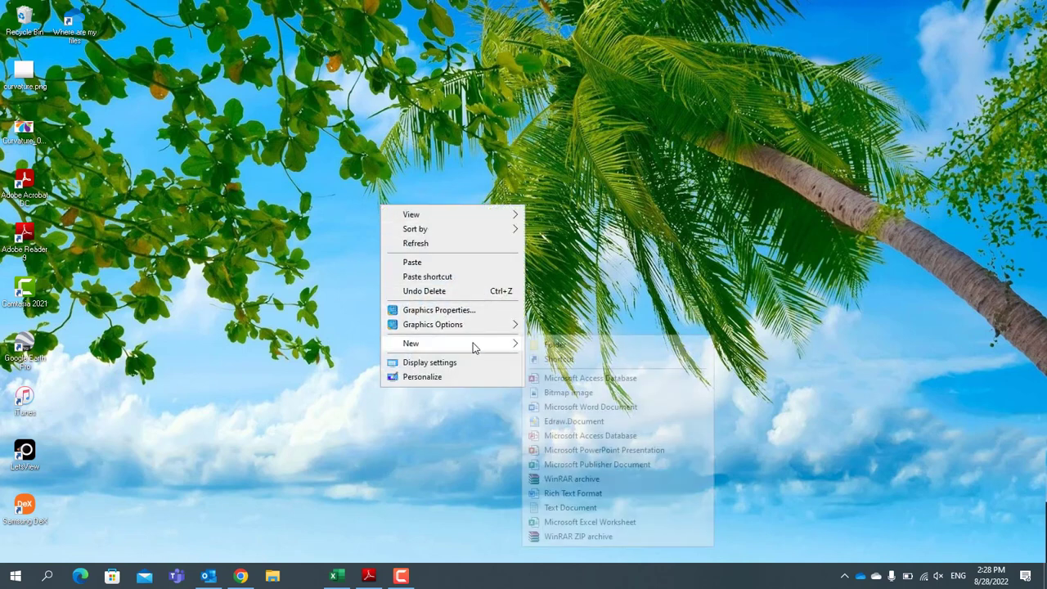
pyautogui.click(577, 350)
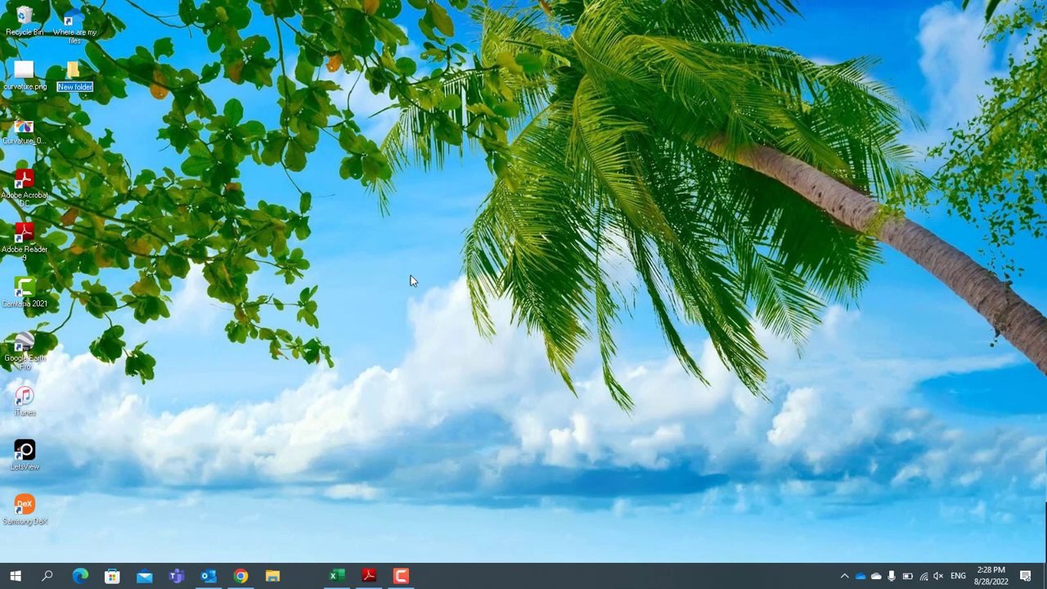
pyautogui.click(88, 94)
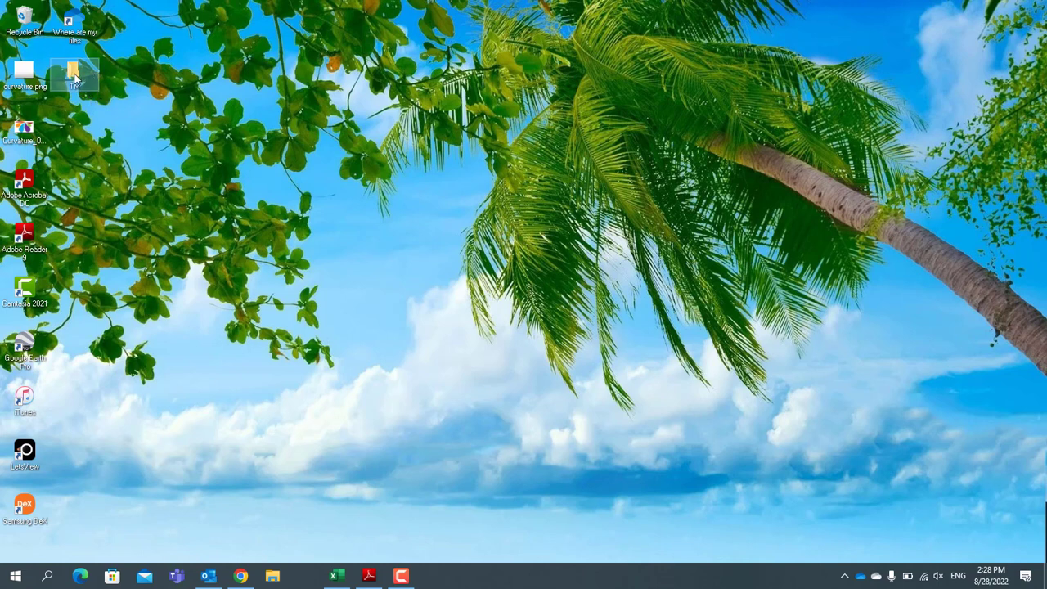
# Create a second new folder on the desktop and name it with a person's first name.
pyautogui.rightClick(176, 116)
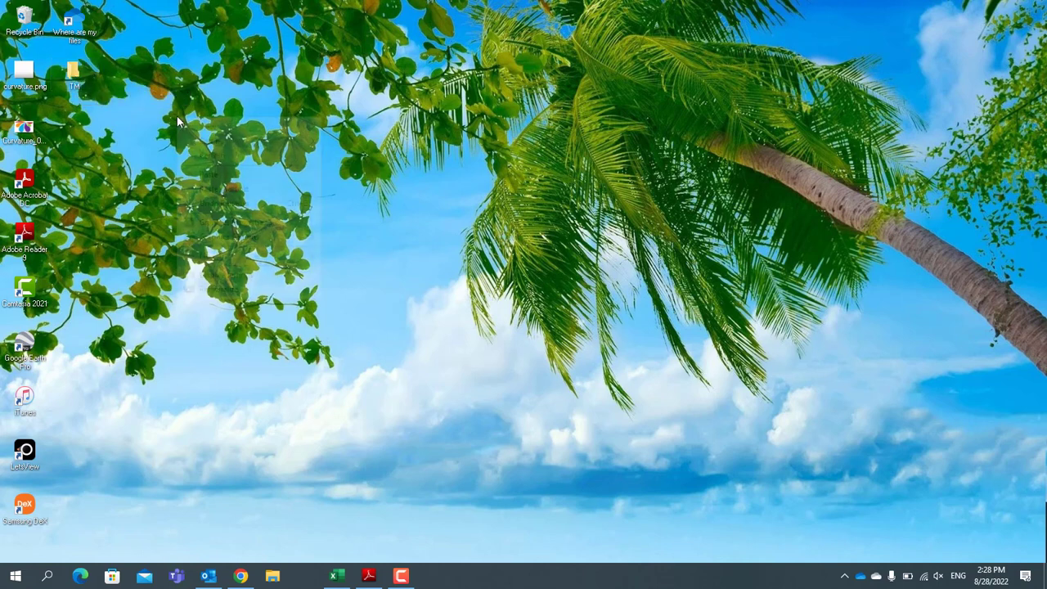
pyautogui.moveTo(271, 263)
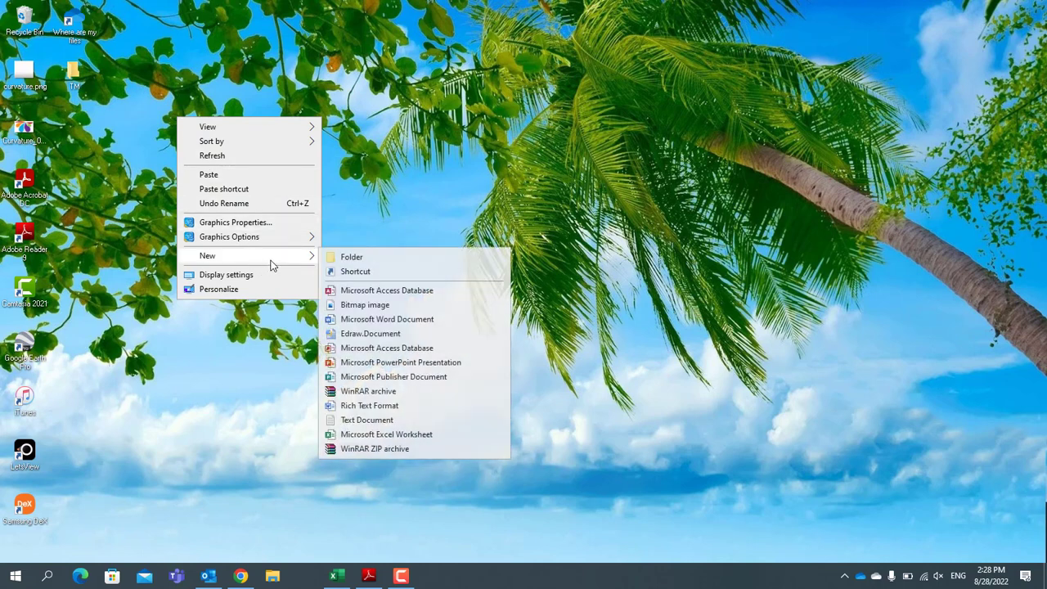
pyautogui.click(352, 258)
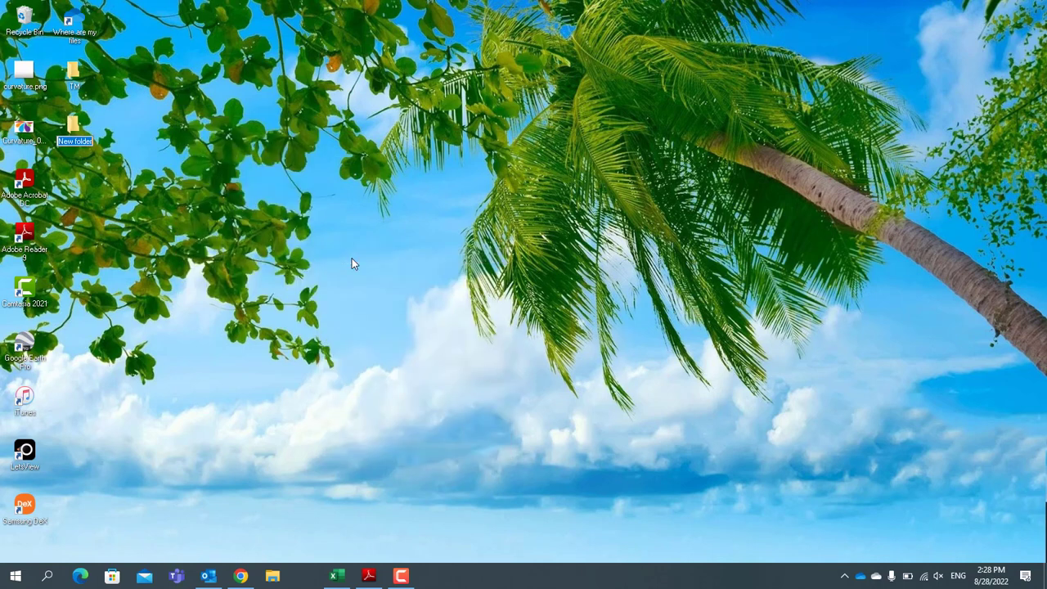
pyautogui.write('Ahmad')
pyautogui.press('Return')
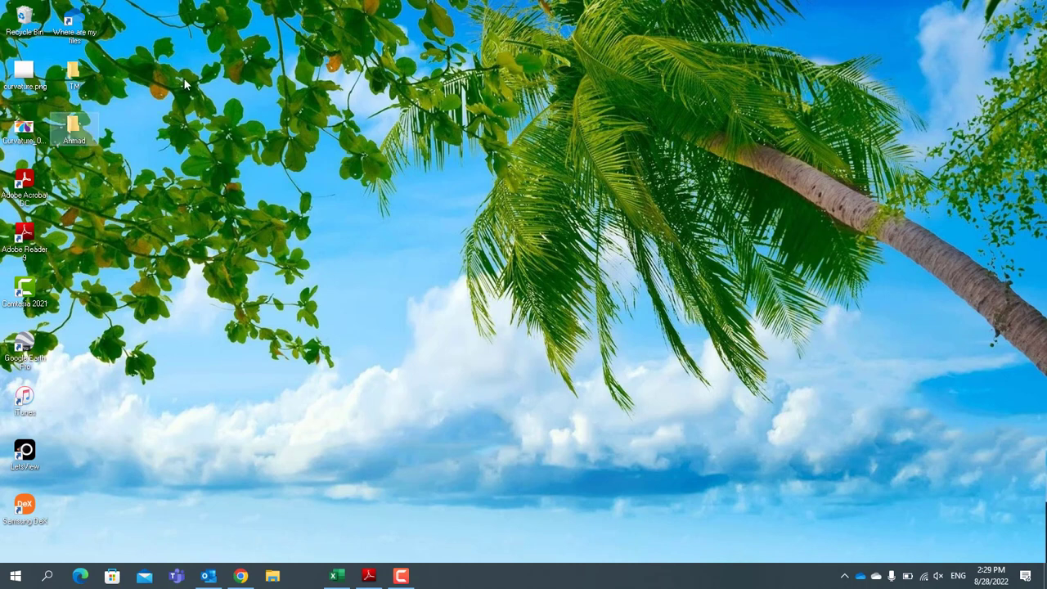
# Open the TM folder from the desktop and create a subfolder in it named MS Windows.
pyautogui.click(76, 73)
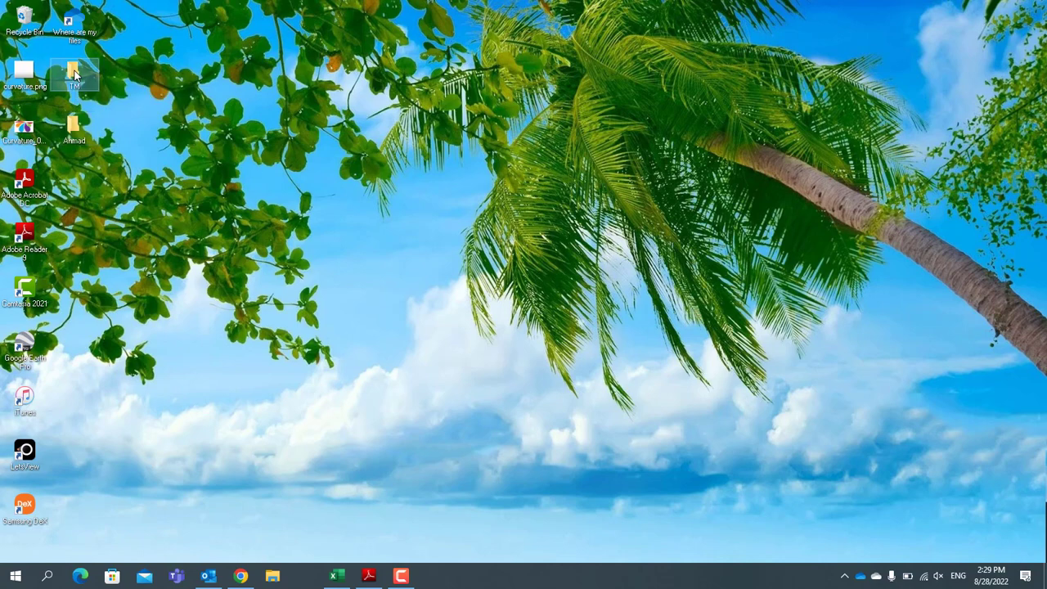
pyautogui.doubleClick(76, 73)
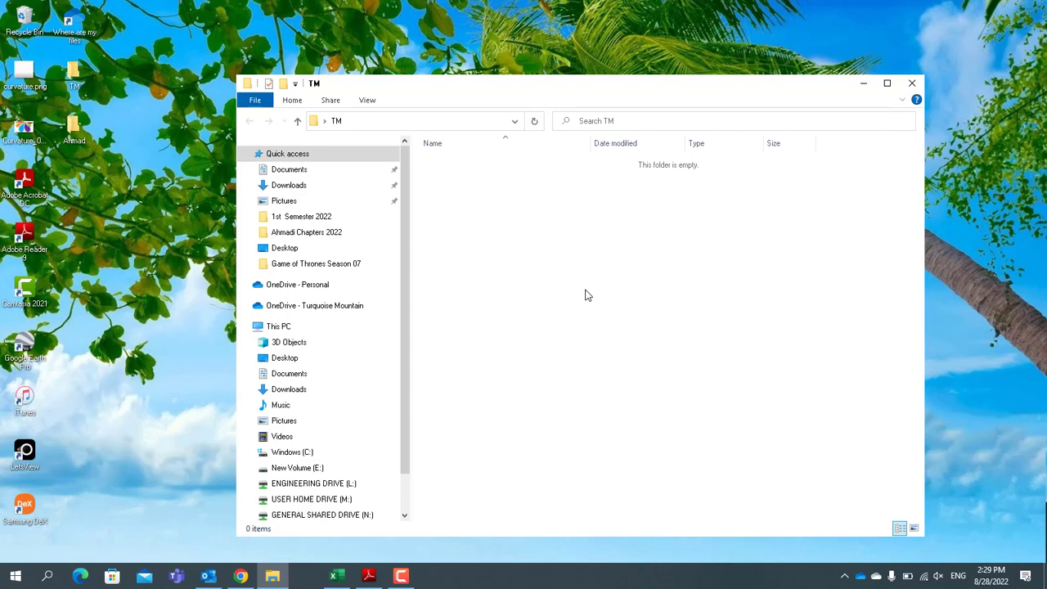
pyautogui.rightClick(555, 253)
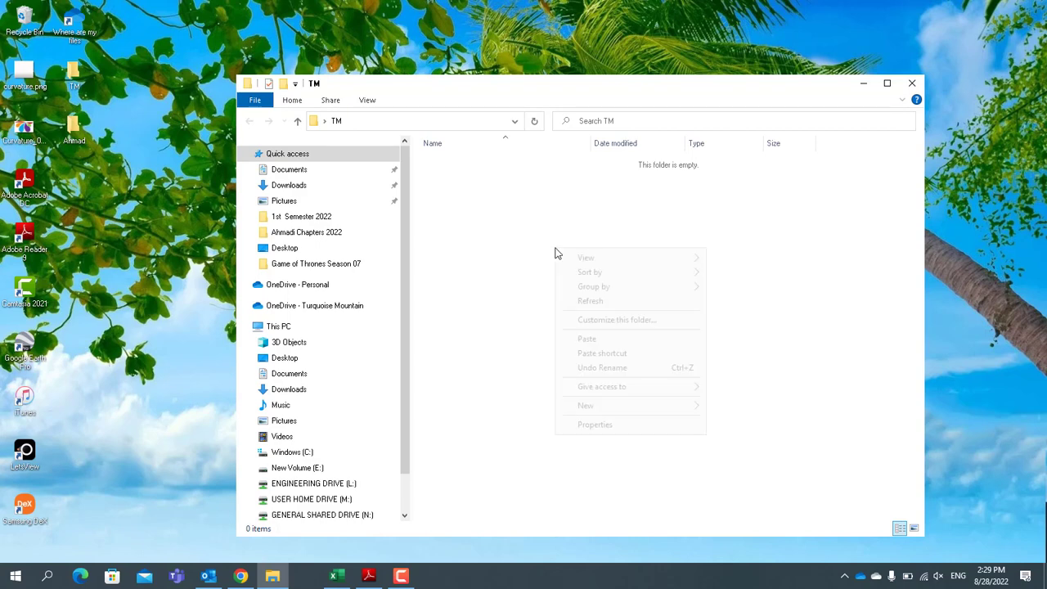
pyautogui.moveTo(691, 409)
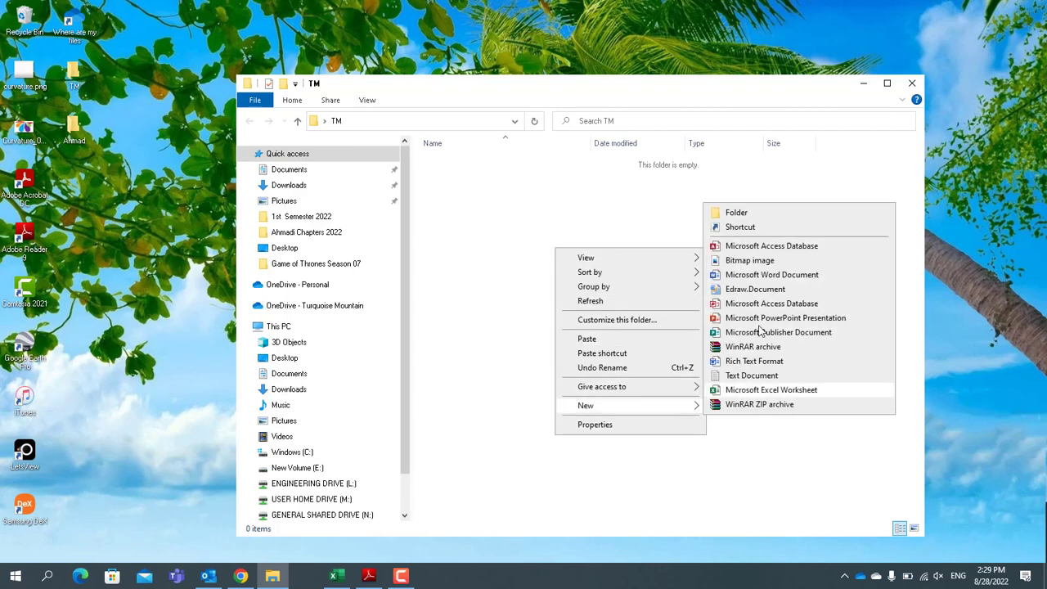
pyautogui.click(763, 213)
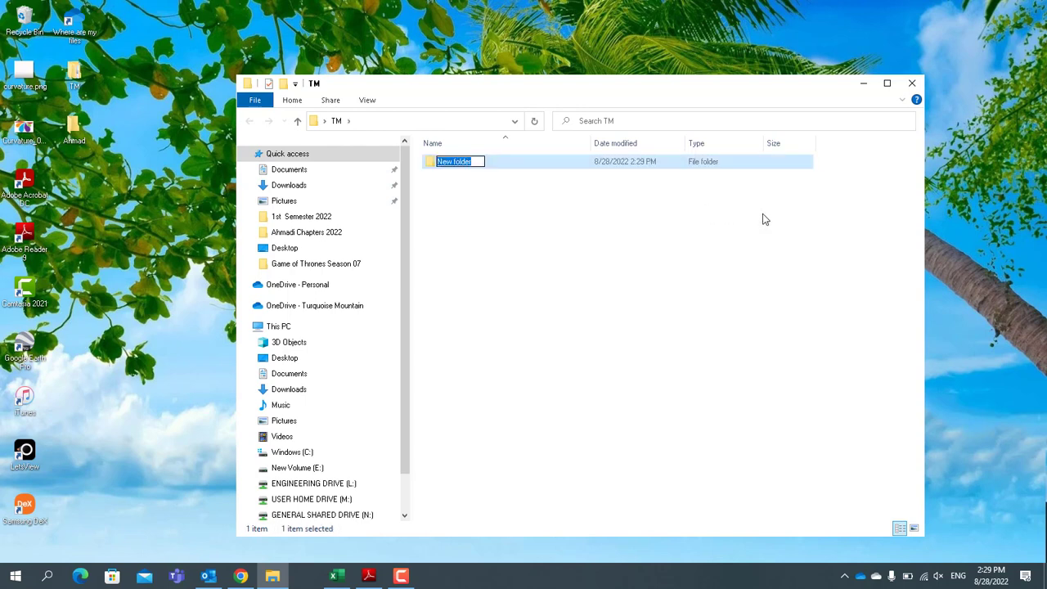
pyautogui.write('MS Windows')
pyautogui.press('Return')
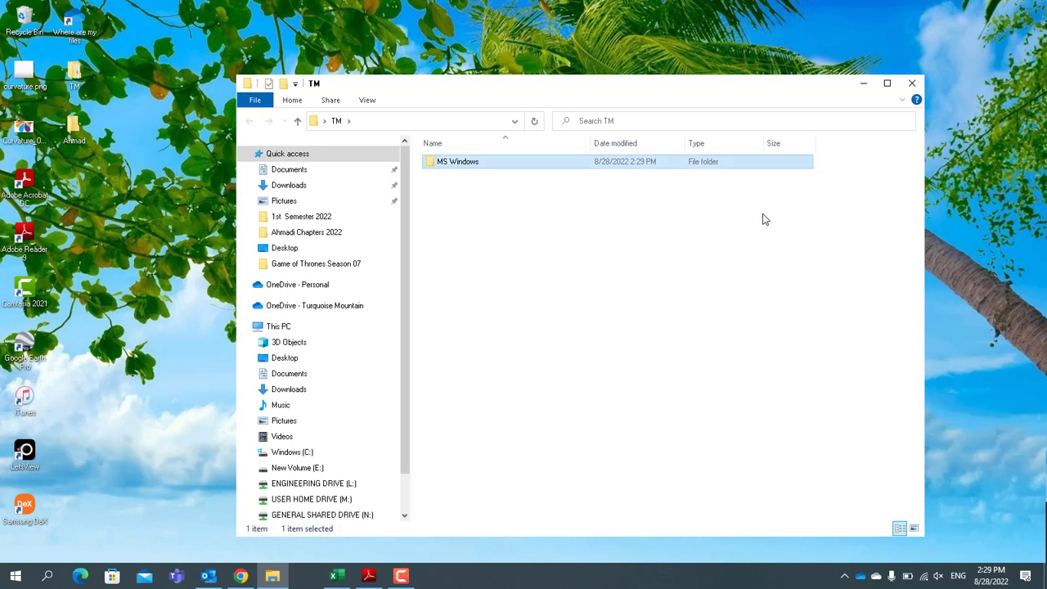
# Create another subfolder inside TM and name it Computer.
pyautogui.rightClick(659, 238)
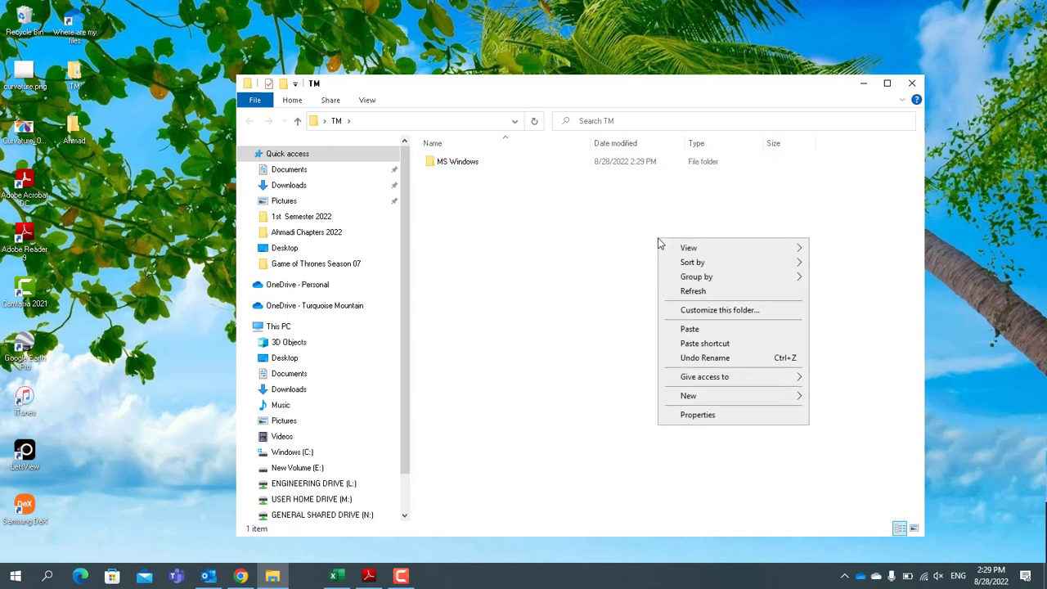
pyautogui.moveTo(748, 398)
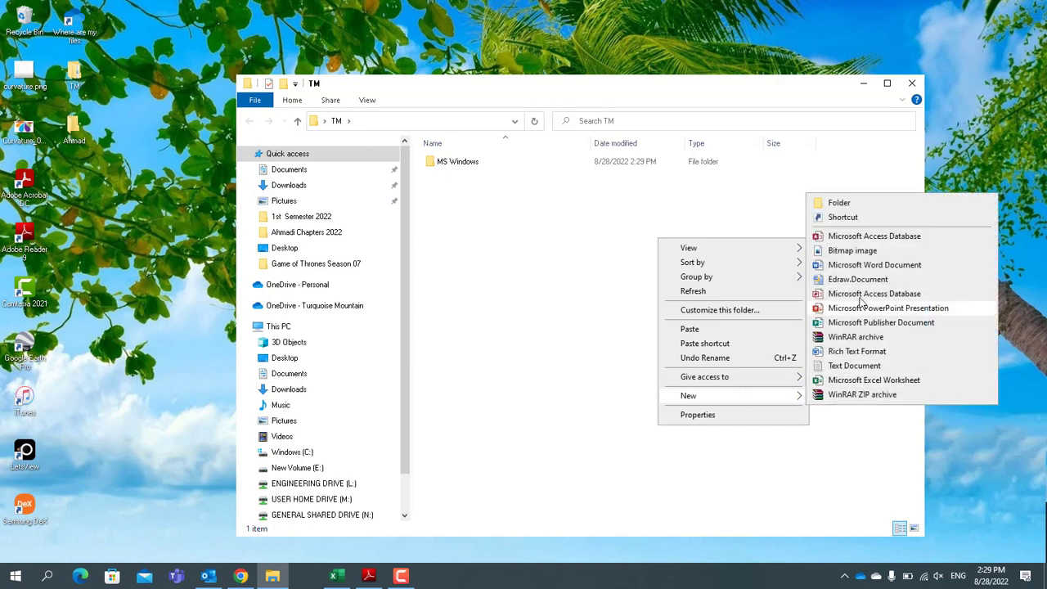
pyautogui.click(831, 204)
pyautogui.write('Compute')
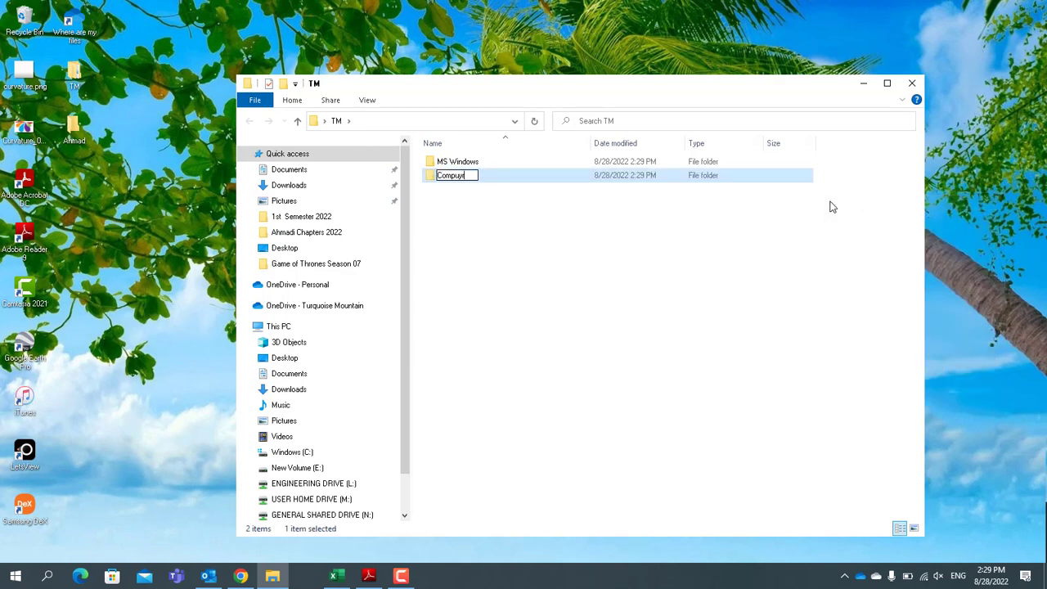
pyautogui.press('BackSpace')
pyautogui.press('BackSpace')
pyautogui.write('ter')
pyautogui.press('Return')
pyautogui.click(492, 207)
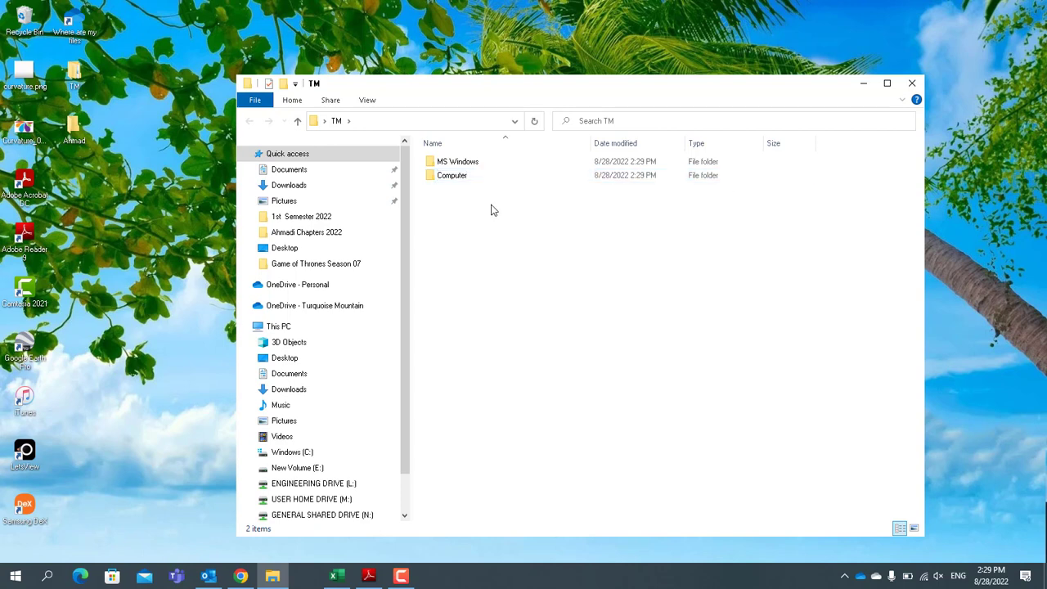
pyautogui.click(446, 178)
pyautogui.rightClick(446, 178)
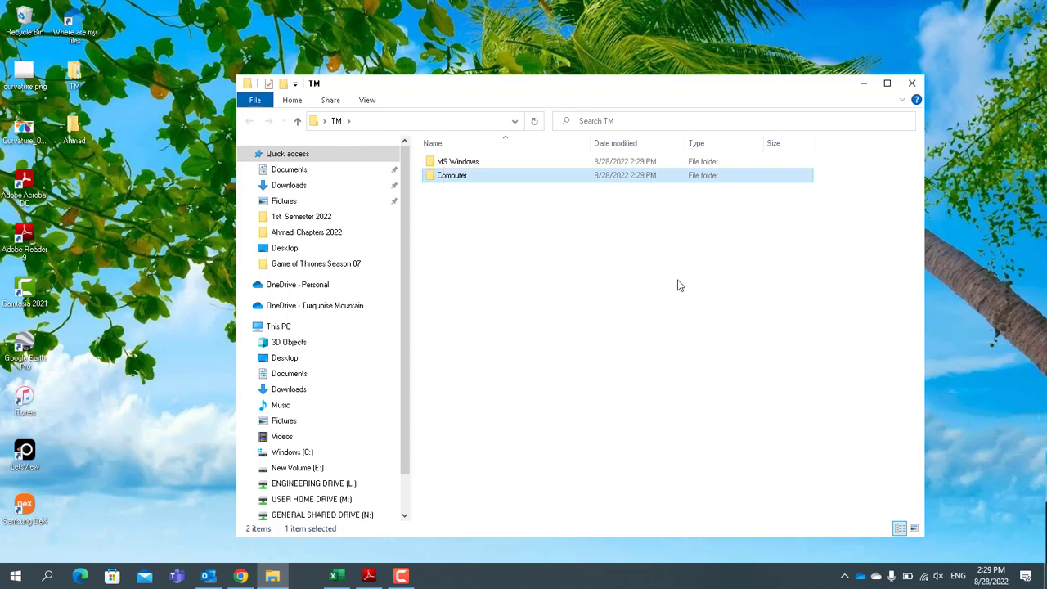
pyautogui.rightClick(678, 286)
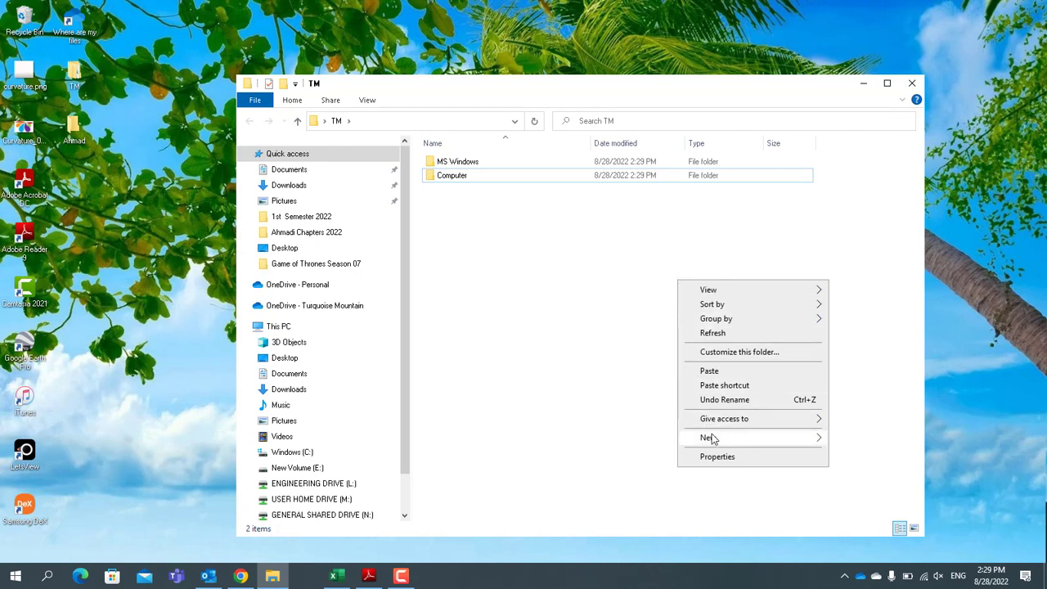
pyautogui.moveTo(712, 438)
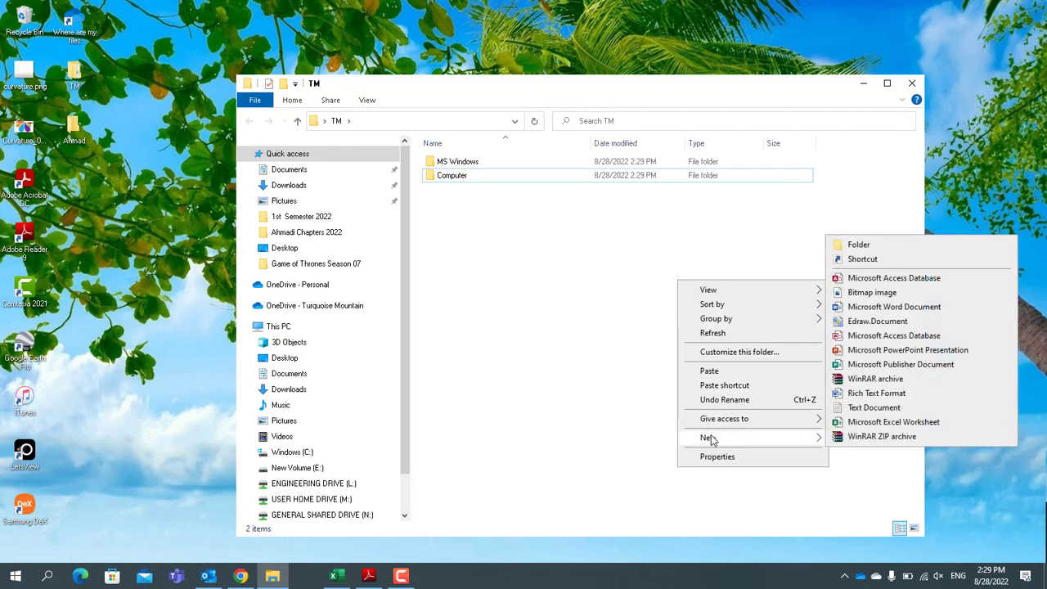
pyautogui.click(608, 390)
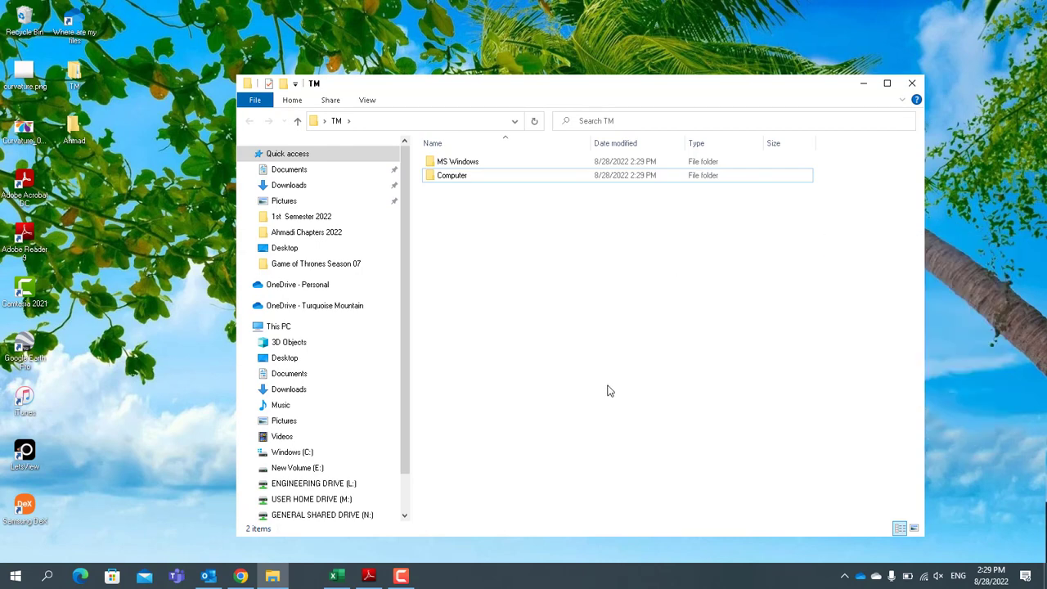
# Create two more subfolders inside TM, one after the other, keeping their default names.
pyautogui.rightClick(608, 388)
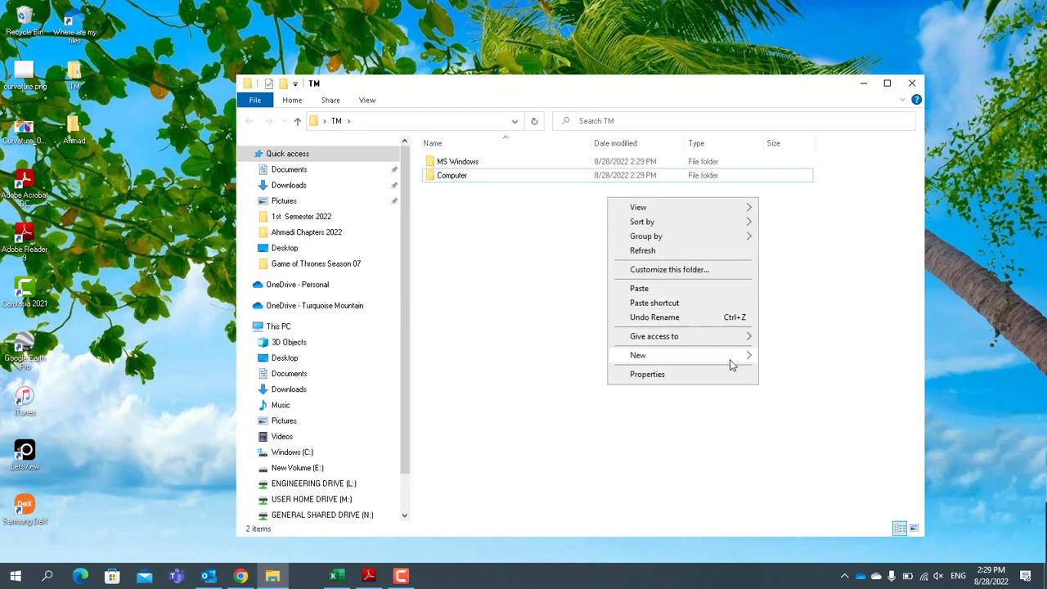
pyautogui.moveTo(729, 359)
pyautogui.click(792, 355)
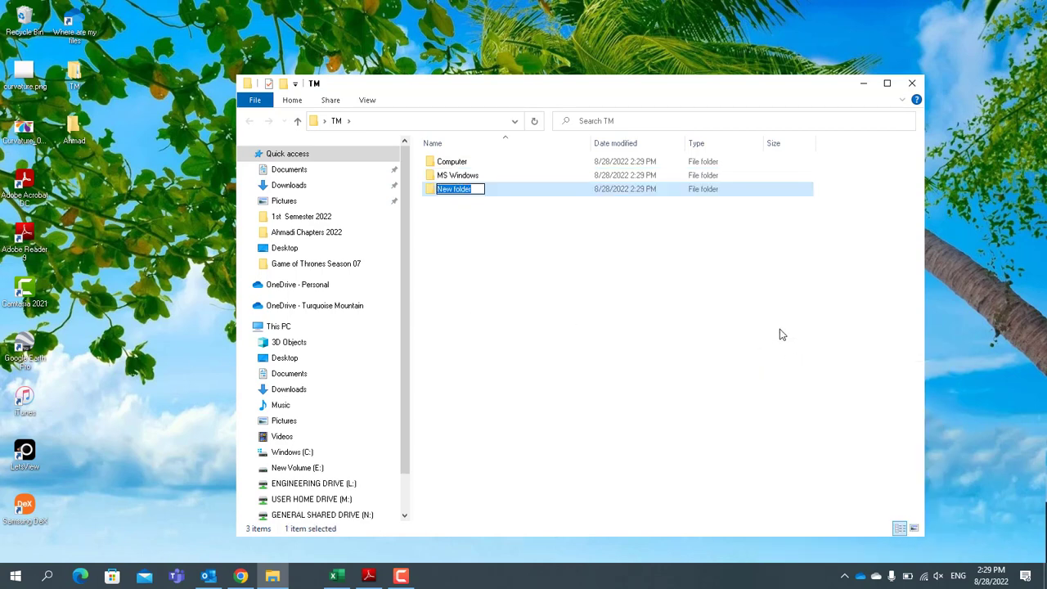
pyautogui.click(780, 331)
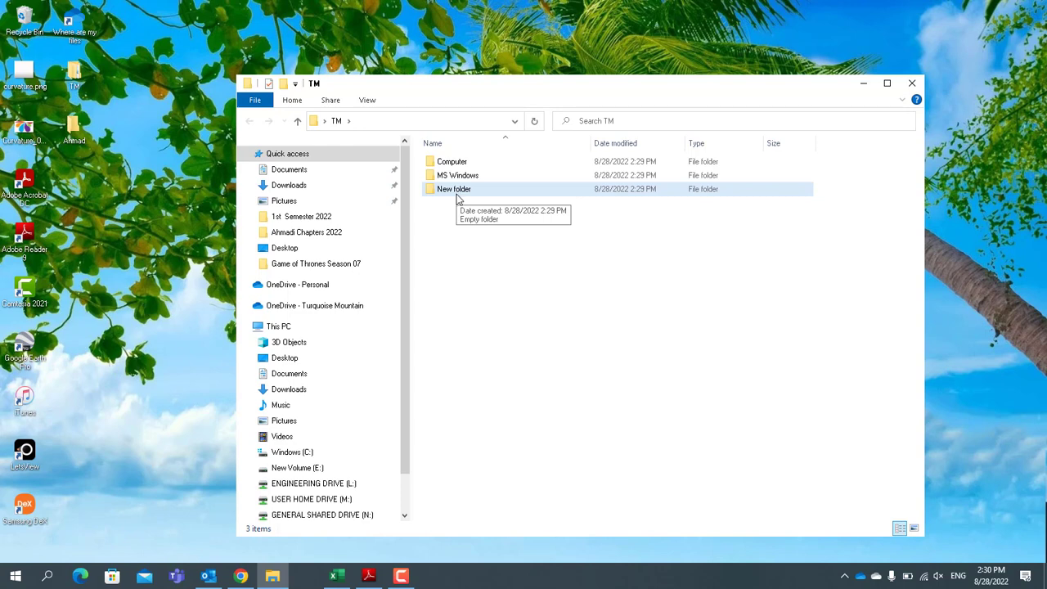
pyautogui.rightClick(495, 273)
pyautogui.moveTo(609, 429)
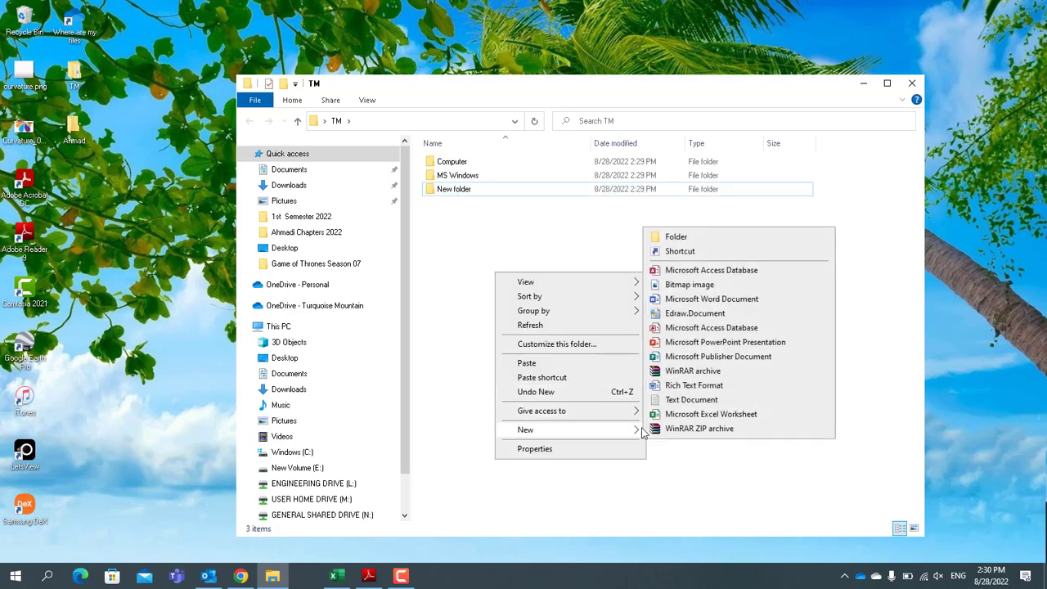
pyautogui.click(671, 237)
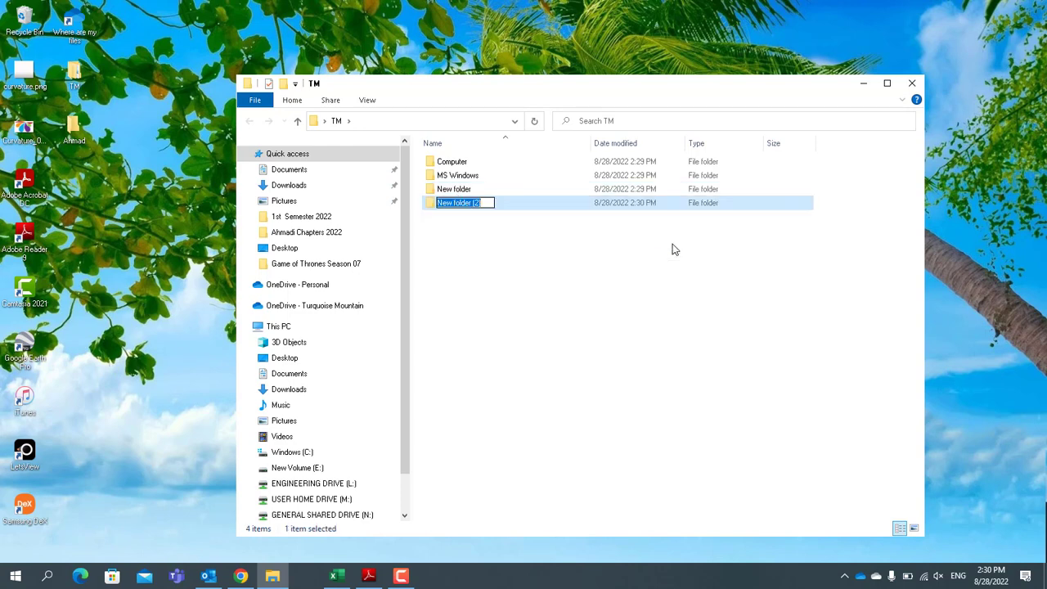
pyautogui.click(694, 313)
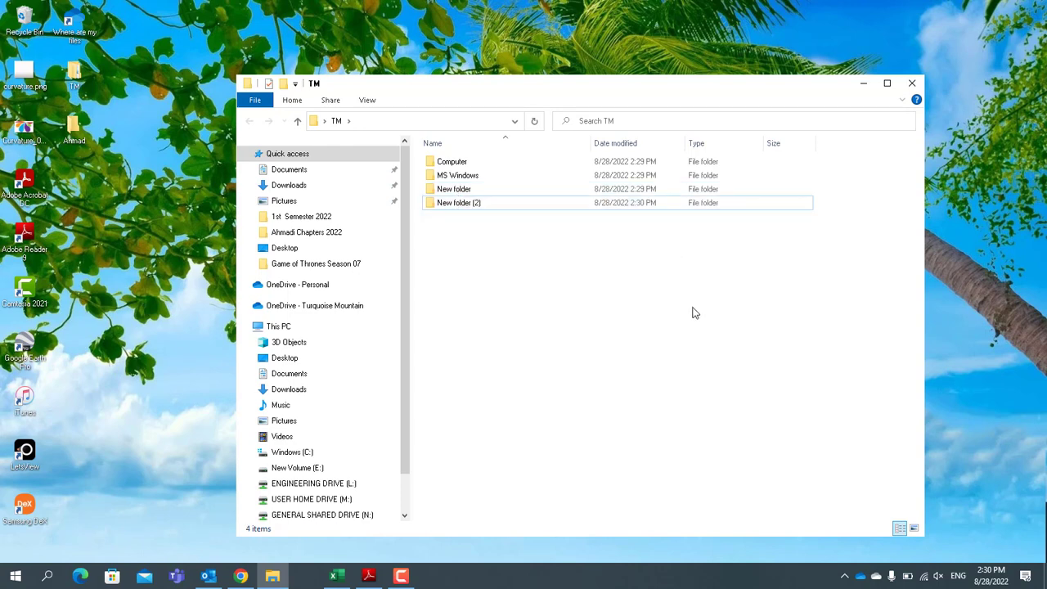
pyautogui.click(462, 194)
pyautogui.click(467, 206)
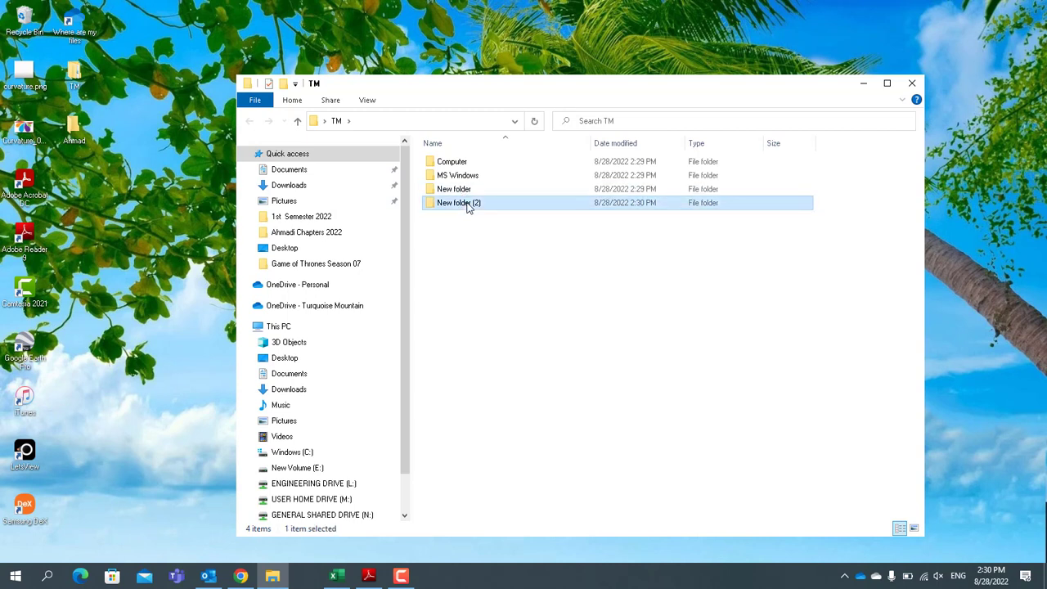
pyautogui.click(456, 190)
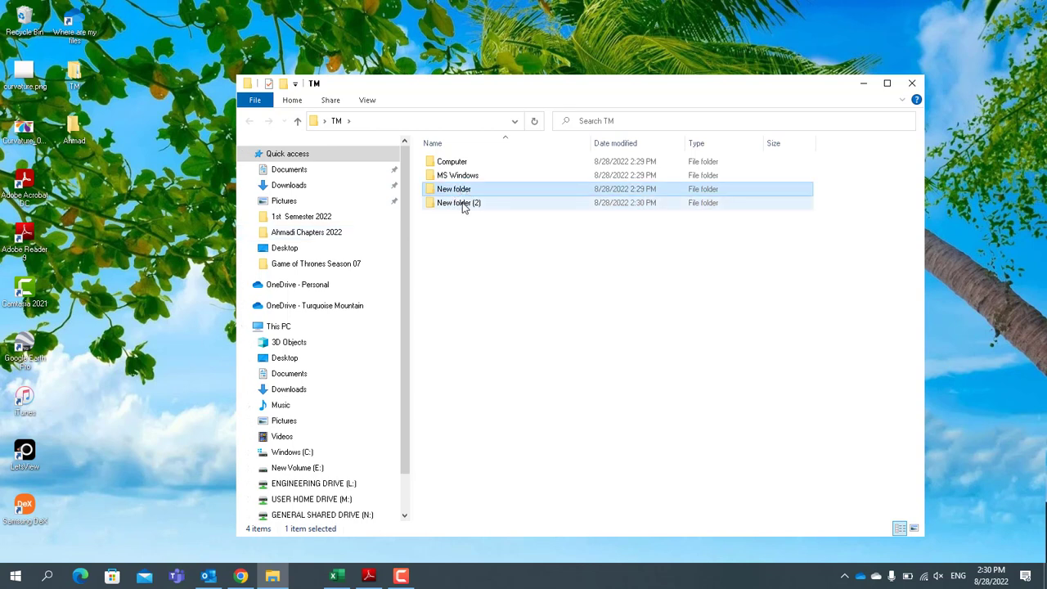
pyautogui.click(465, 205)
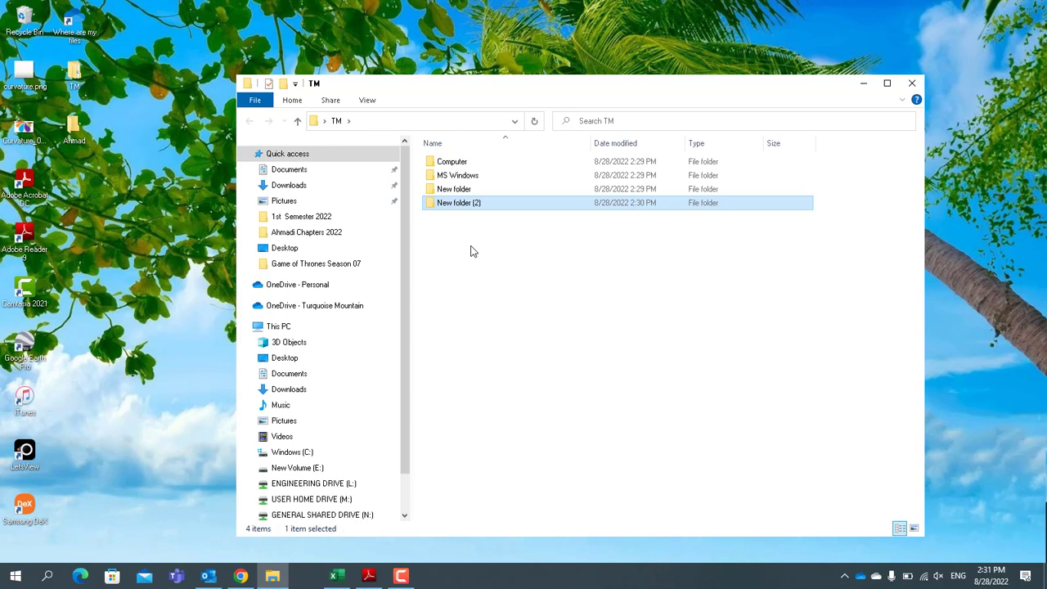
# Rename the subfolder New folder inside TM as Photos.
pyautogui.click(456, 195)
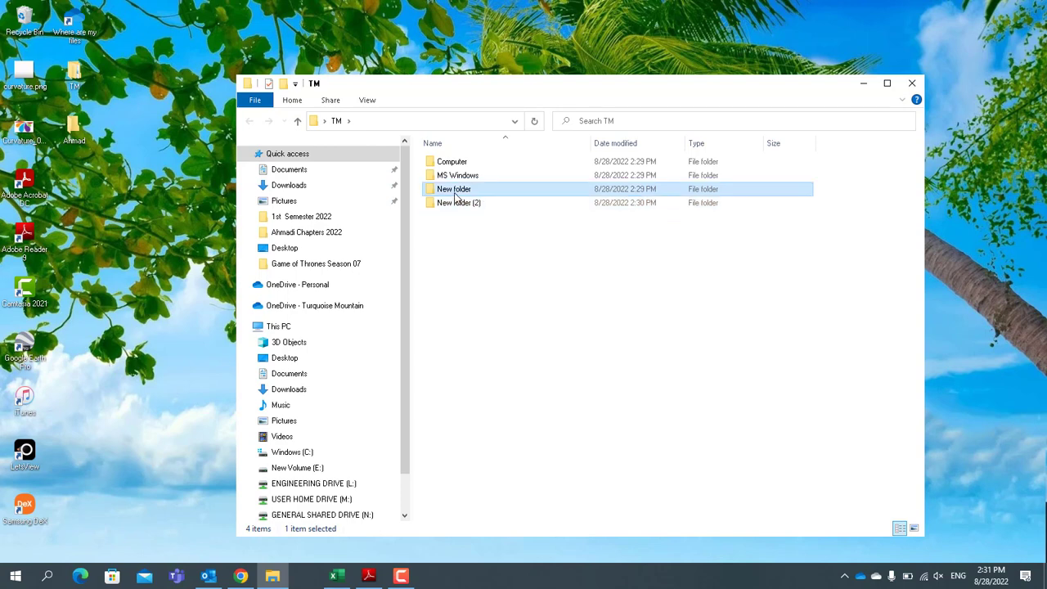
pyautogui.rightClick(456, 196)
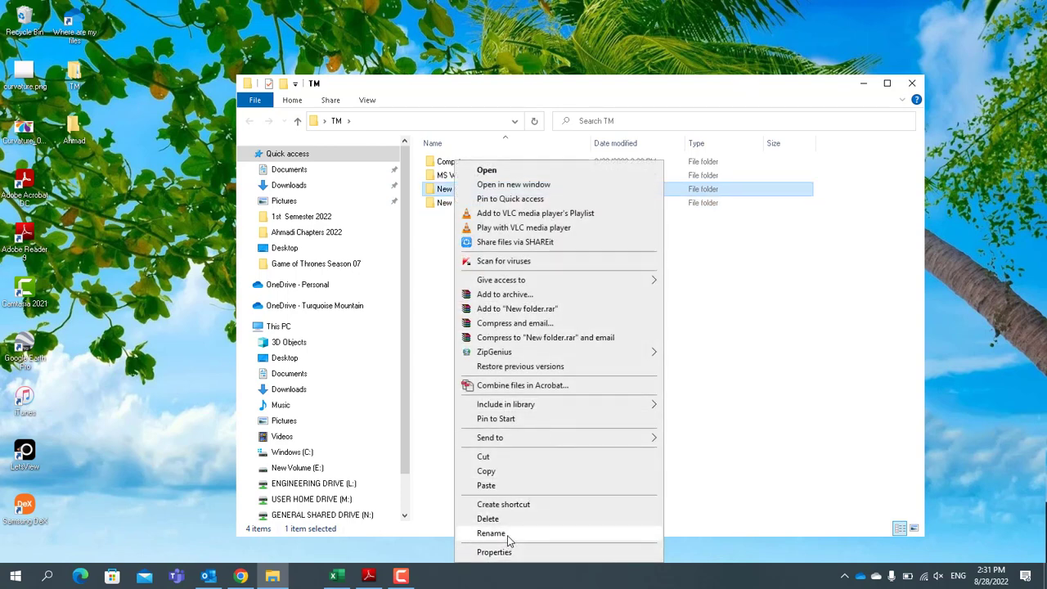
pyautogui.click(490, 533)
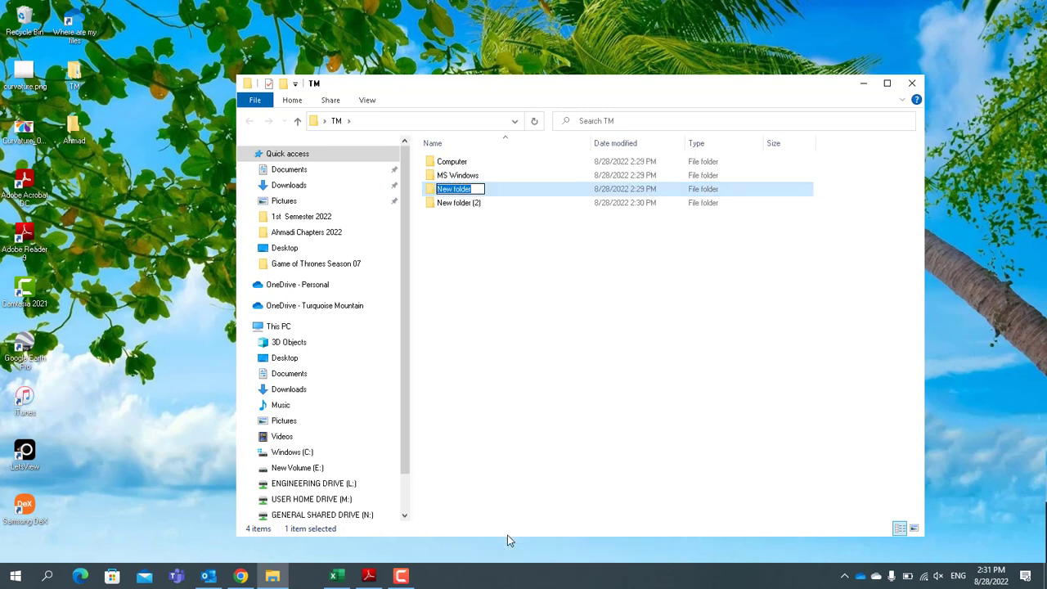
pyautogui.write('Pu')
pyautogui.press('BackSpace')
pyautogui.write('hoyod')
pyautogui.press('BackSpace')
pyautogui.press('BackSpace')
pyautogui.press('BackSpace')
pyautogui.write('tos')
pyautogui.press('Return')
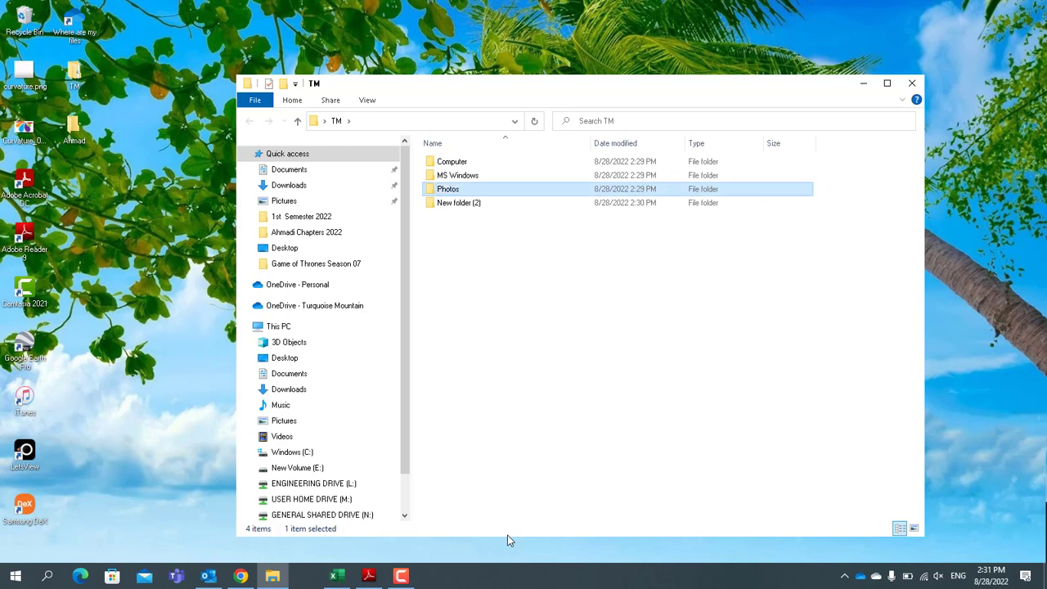
# Rename the subfolder New folder (2) inside TM as Videos.
pyautogui.click(460, 205)
pyautogui.rightClick(460, 205)
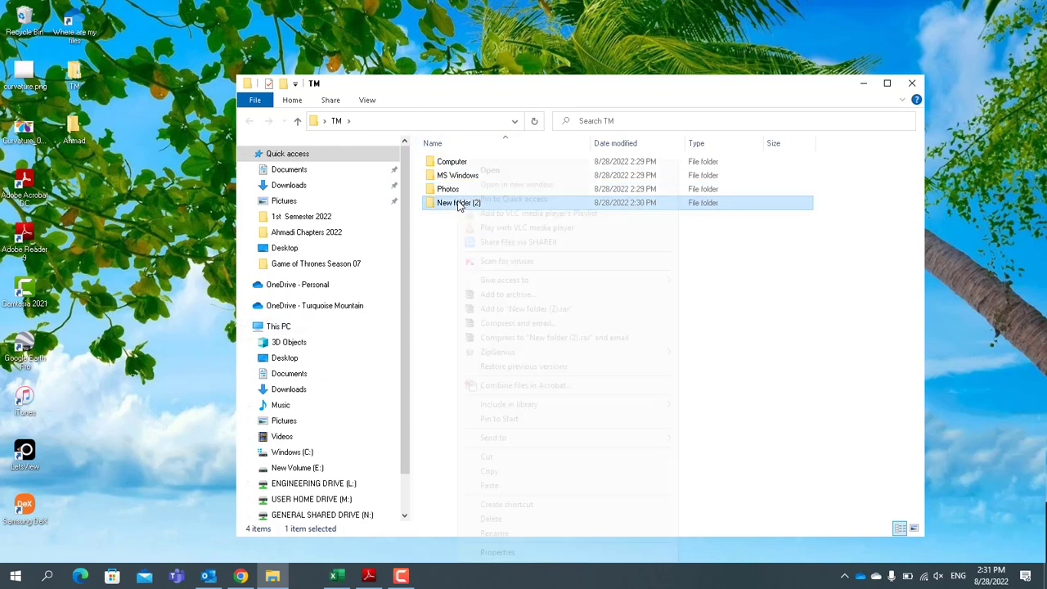
pyautogui.click(509, 533)
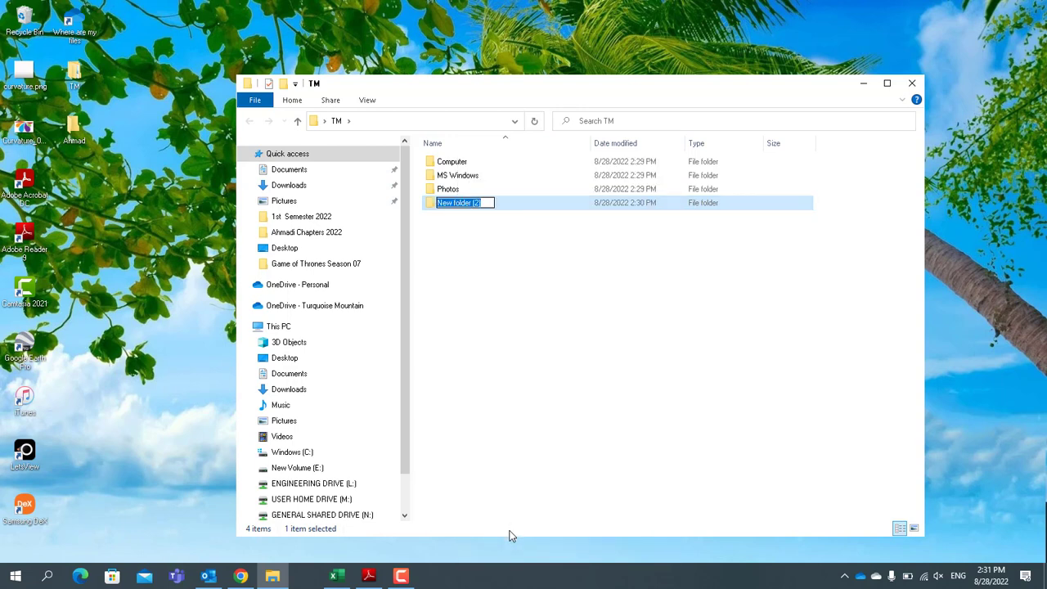
pyautogui.write('Vi')
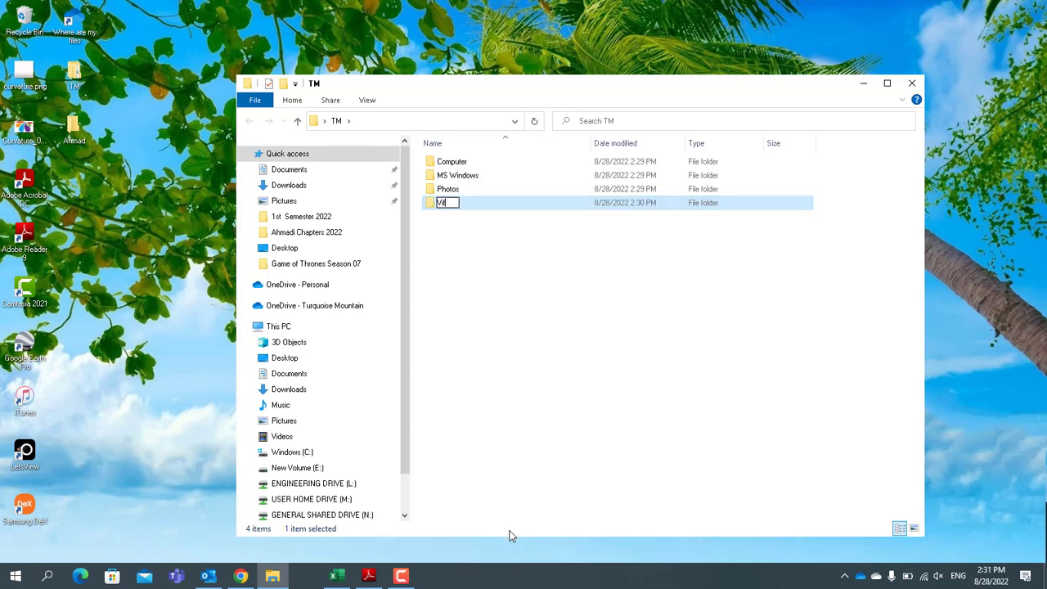
pyautogui.write('d')
pyautogui.press('BackSpace')
pyautogui.write('deos')
pyautogui.press('Return')
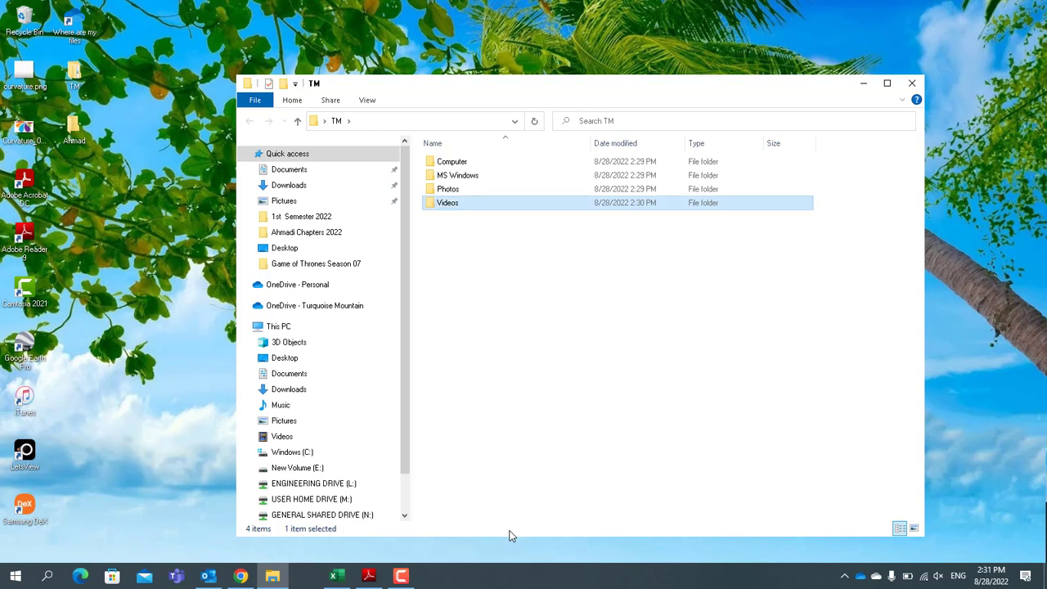
pyautogui.click(495, 368)
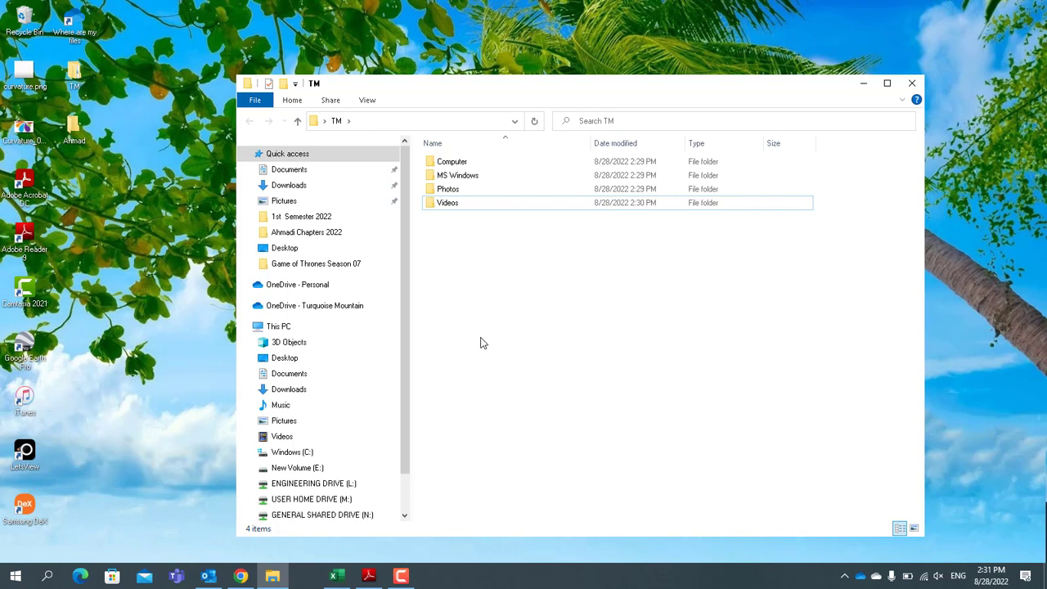
# Delete the Videos subfolder from the TM folder.
pyautogui.click(452, 206)
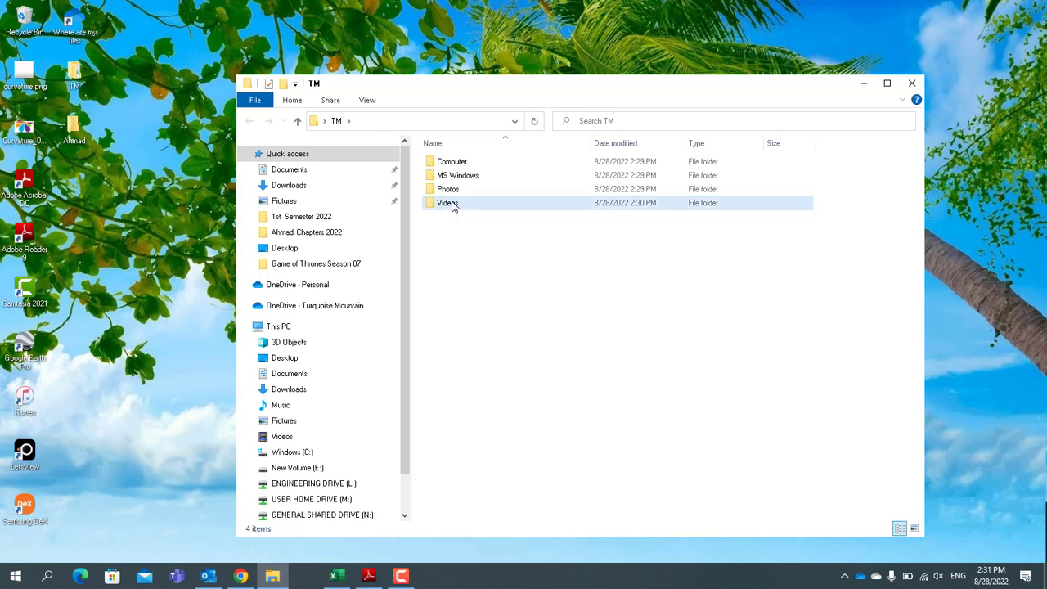
pyautogui.rightClick(453, 205)
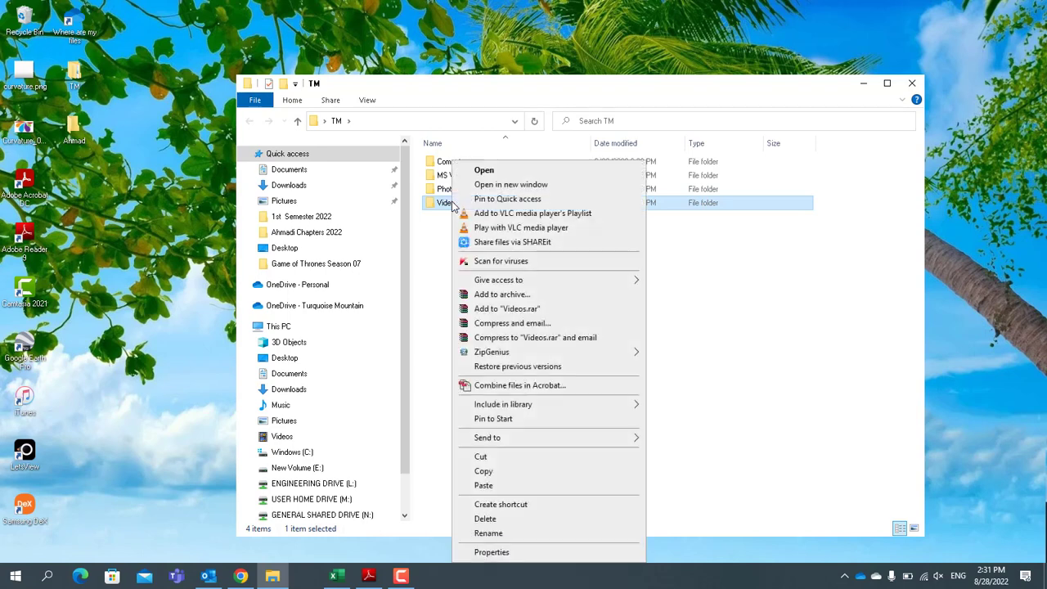
pyautogui.click(506, 521)
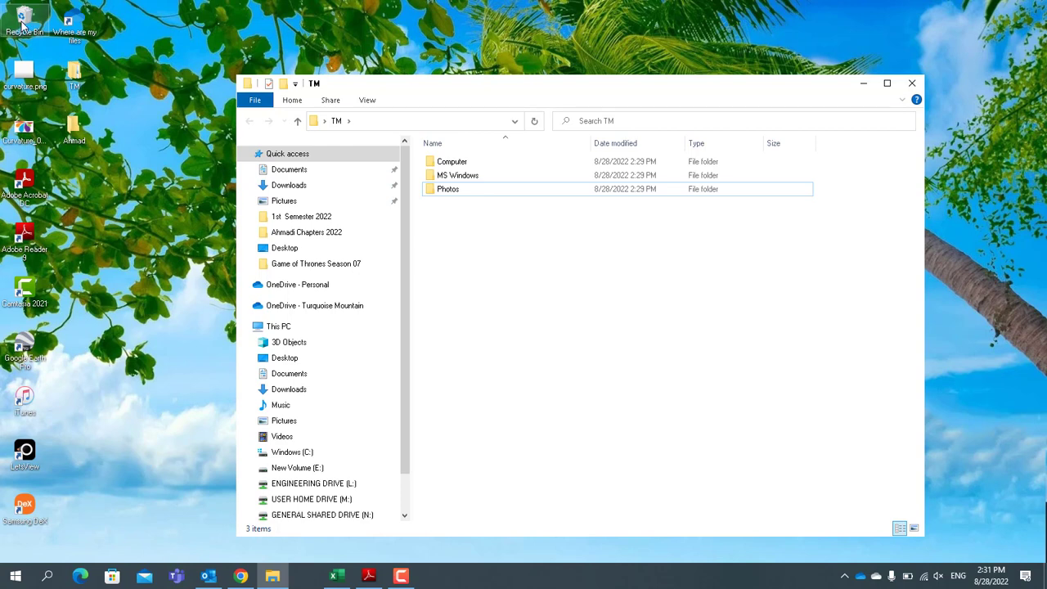
# Open the Recycle Bin to examine the deleted items and its management tools, and close it again.
pyautogui.doubleClick(23, 20)
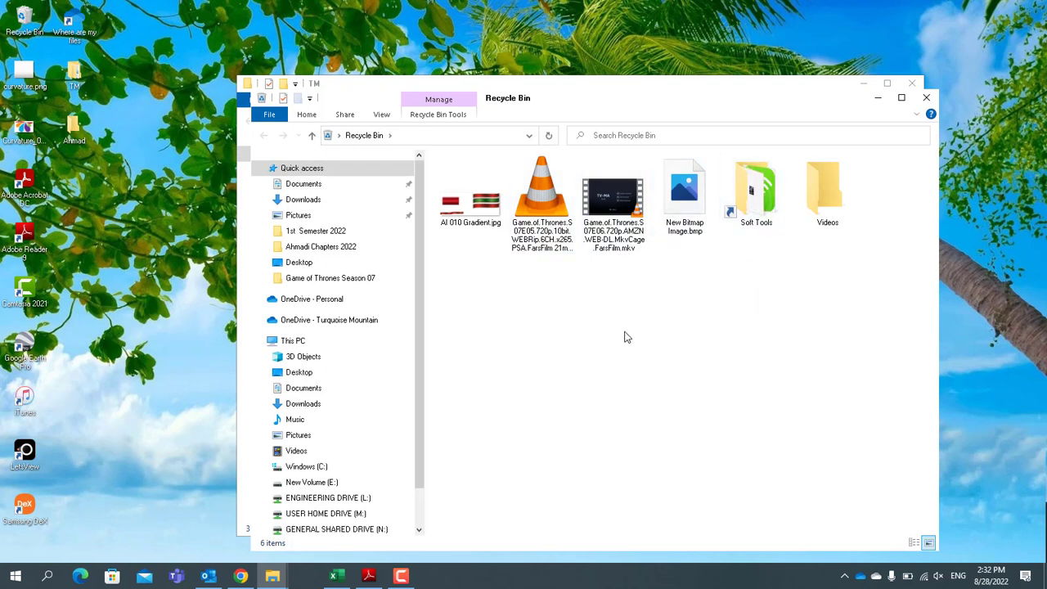
pyautogui.click(429, 116)
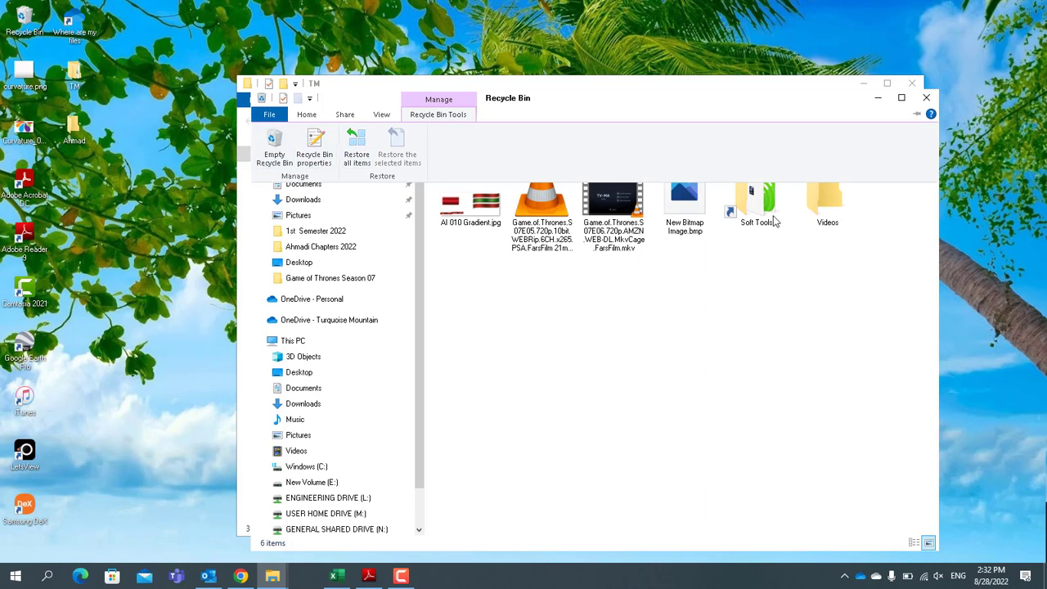
pyautogui.click(928, 98)
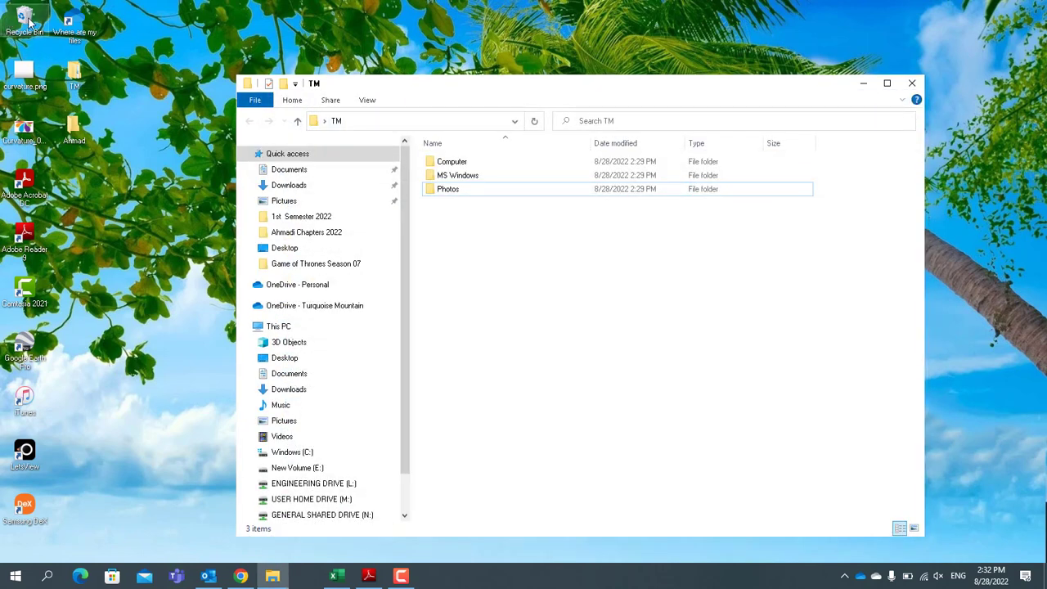
# Empty the Recycle Bin from the desktop and confirm the permanent deletion of its contents.
pyautogui.rightClick(28, 19)
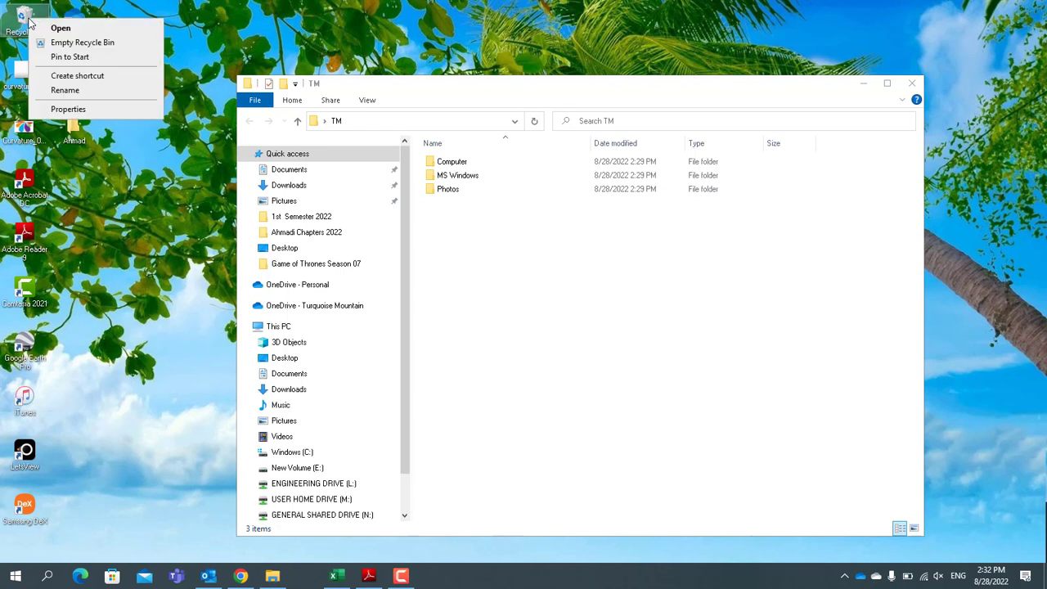
pyautogui.click(73, 45)
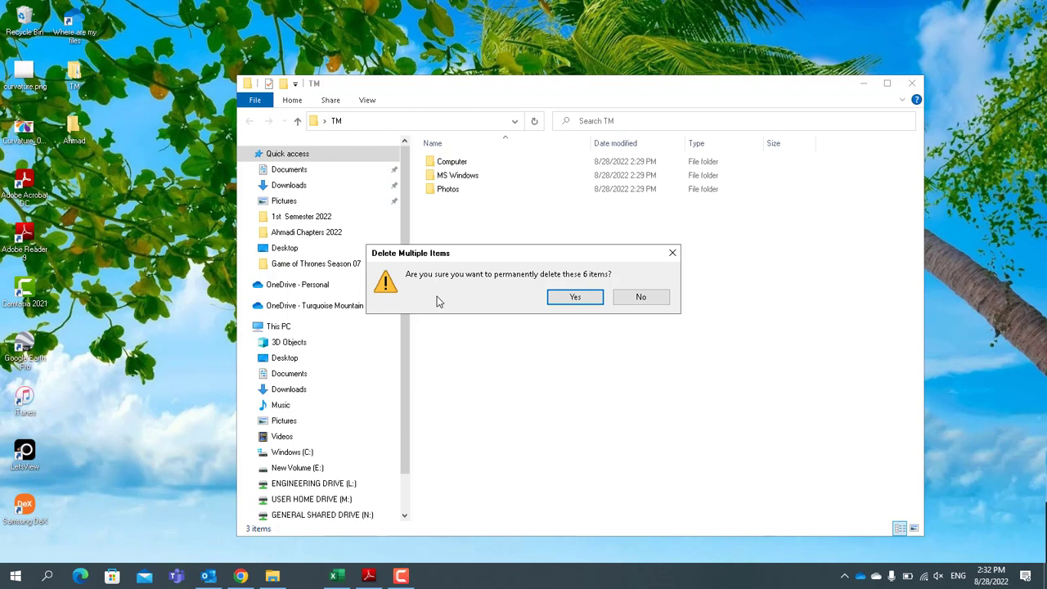
pyautogui.click(569, 298)
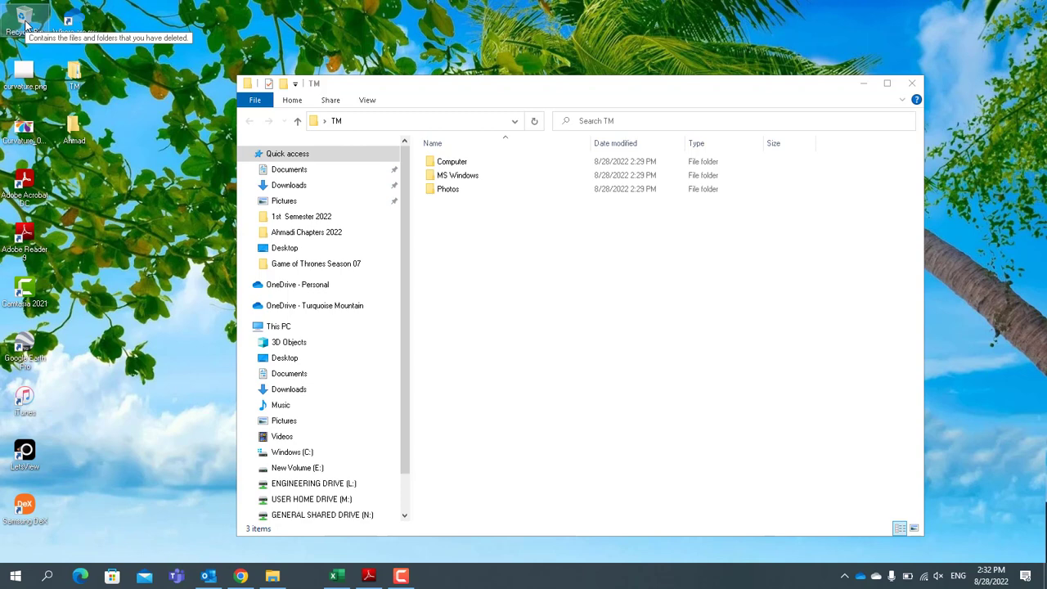
# Delete the Photos subfolder from the TM folder.
pyautogui.rightClick(461, 194)
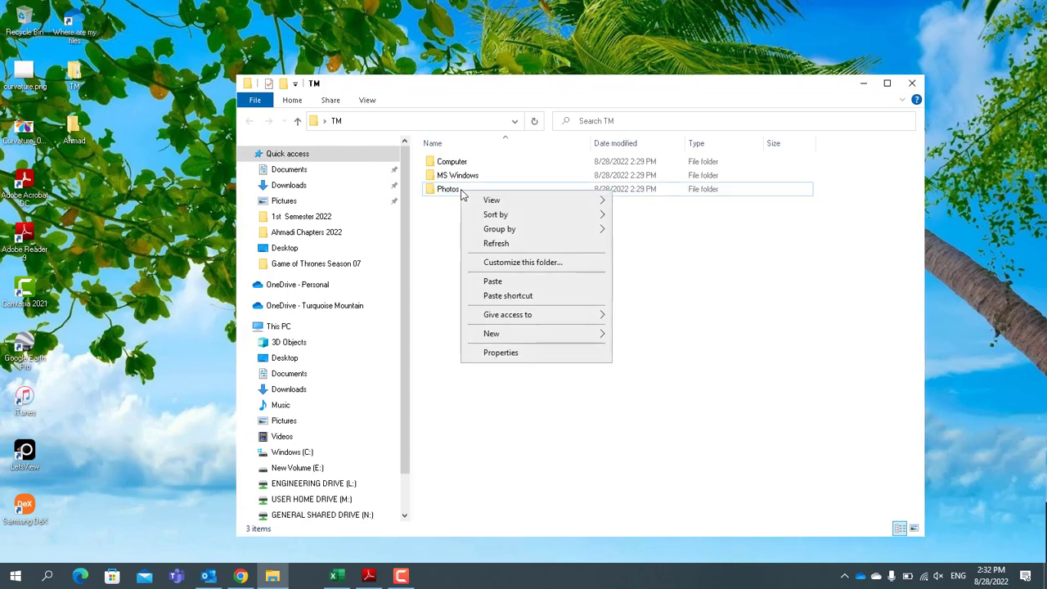
pyautogui.click(446, 189)
pyautogui.rightClick(447, 189)
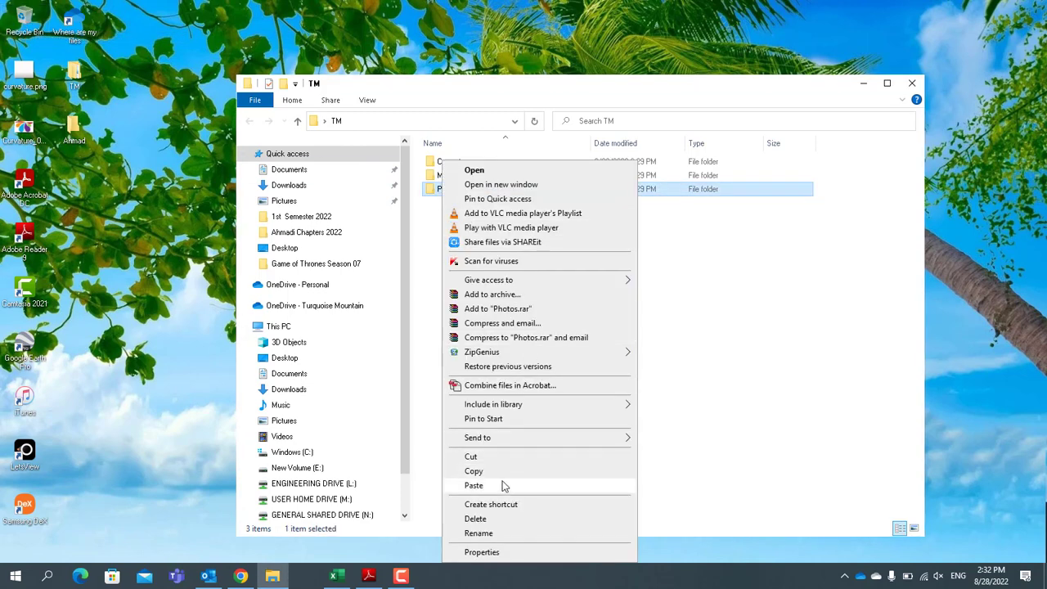
pyautogui.click(475, 520)
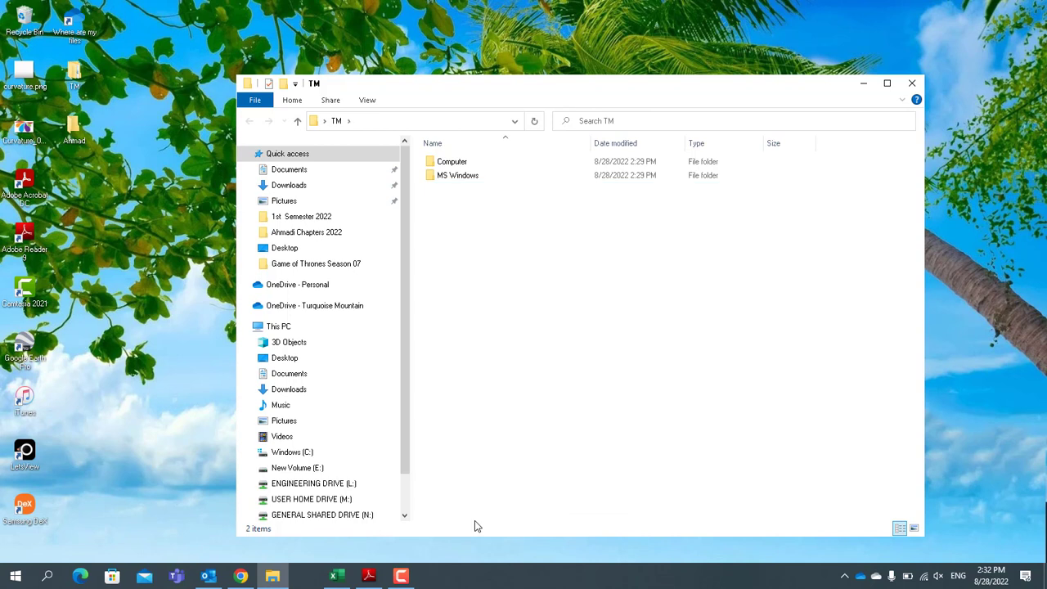
# Open the Recycle Bin, move its window beside the TM window and restore the deleted Photos folder.
pyautogui.click(24, 20)
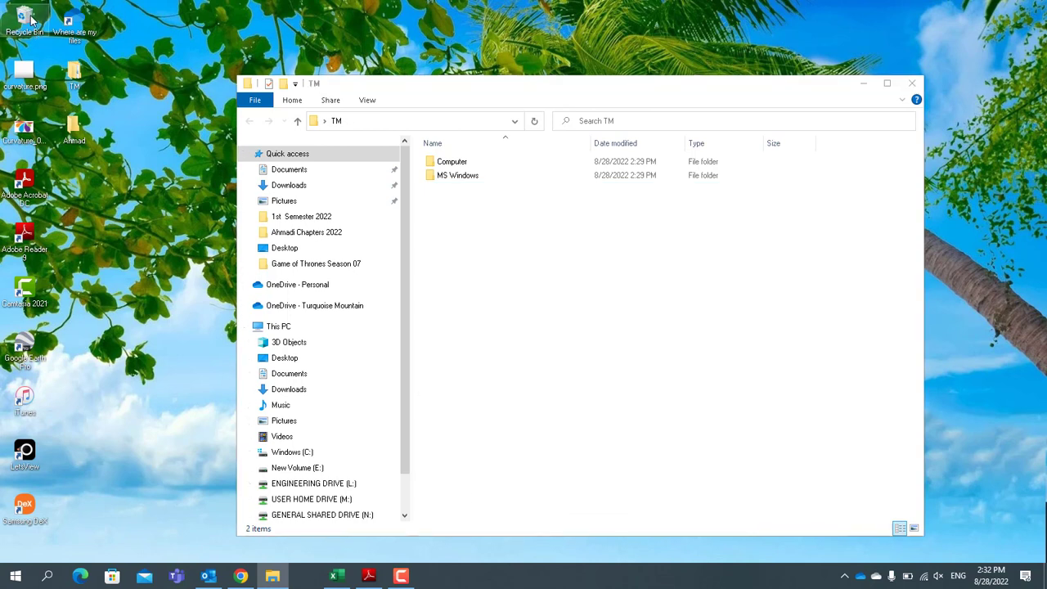
pyautogui.doubleClick(30, 19)
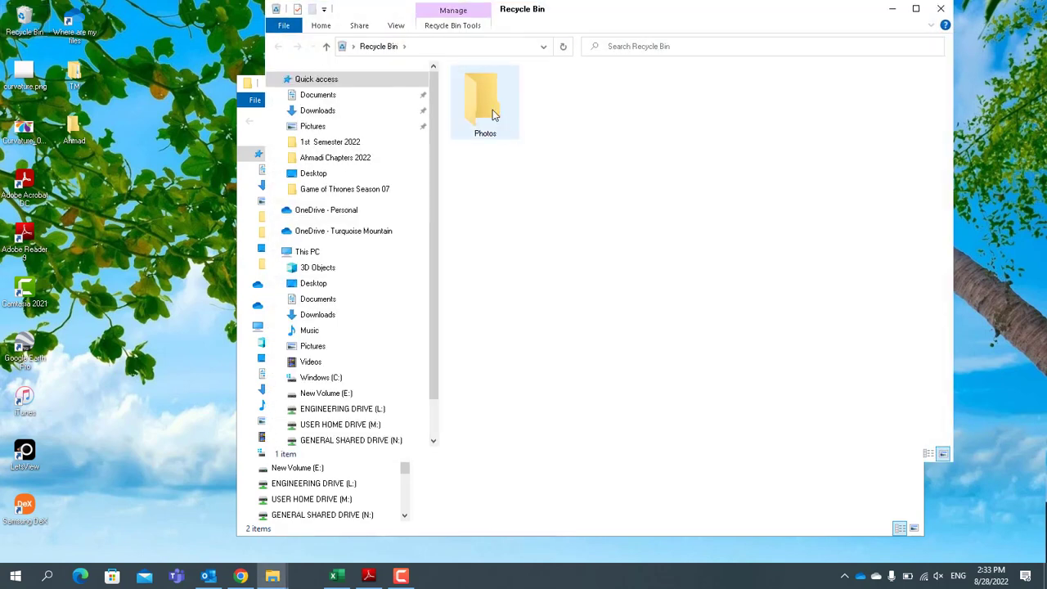
pyautogui.click(492, 109)
pyautogui.rightClick(492, 109)
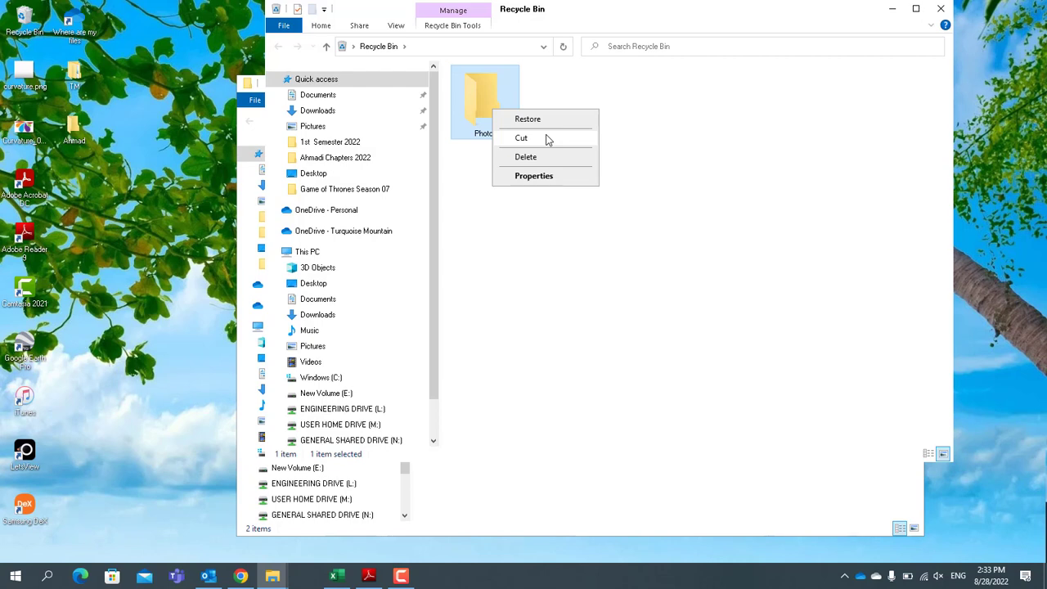
pyautogui.moveTo(575, 11); pyautogui.dragTo(883, 62)
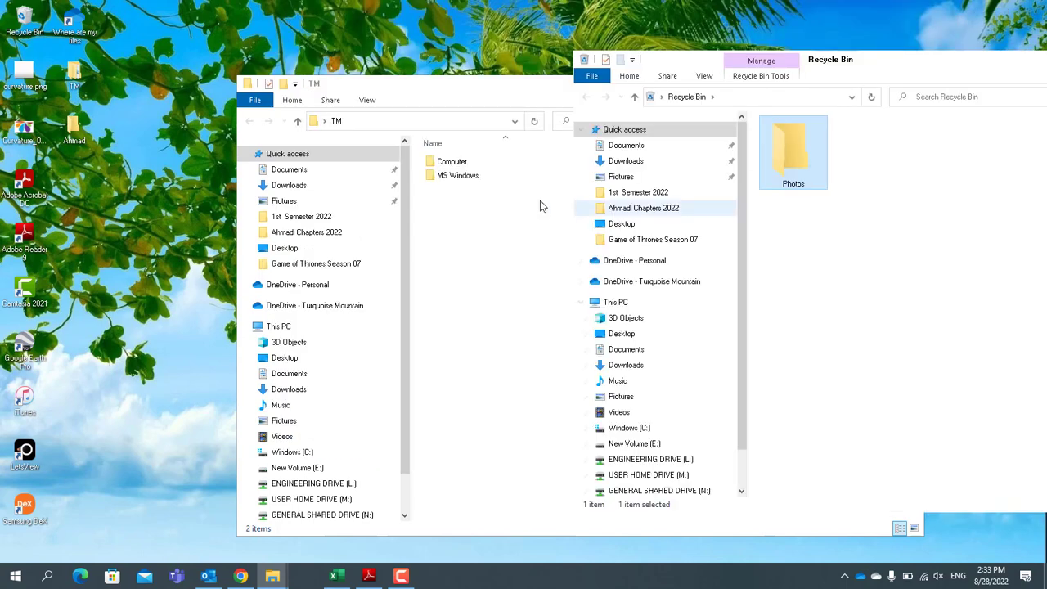
pyautogui.rightClick(821, 171)
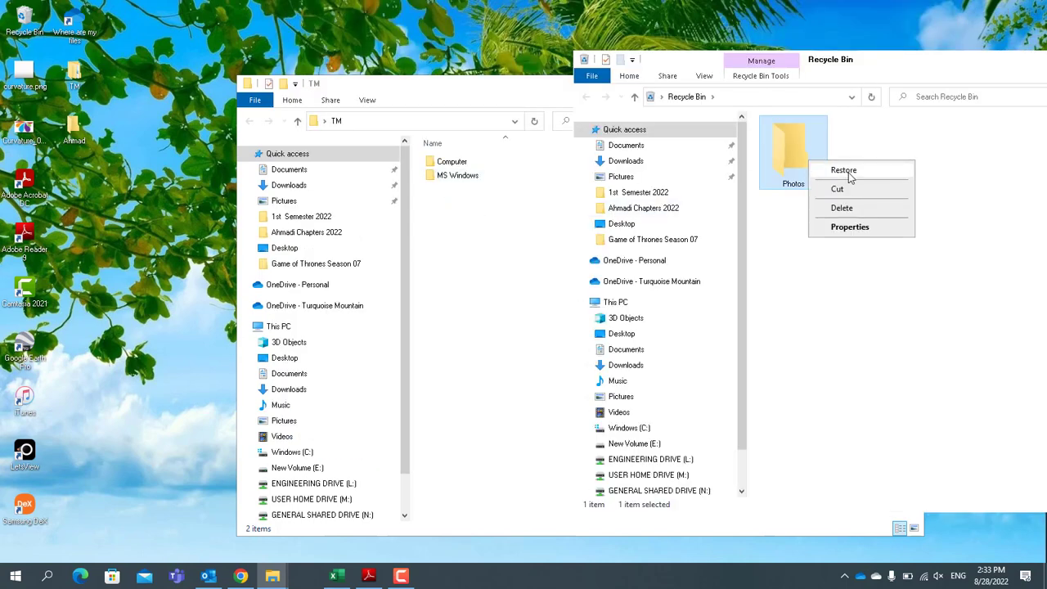
pyautogui.click(848, 173)
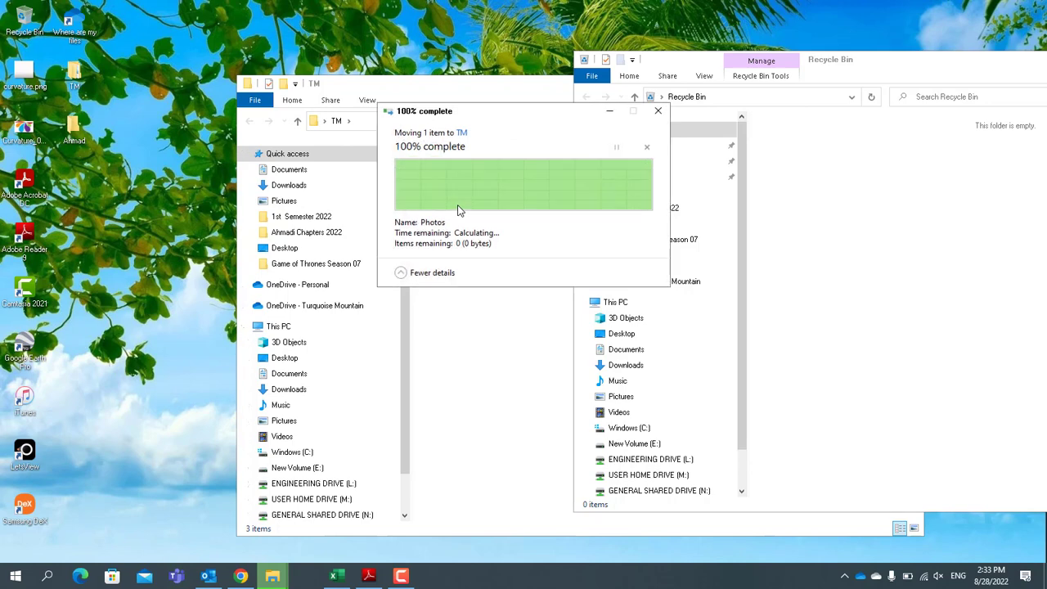
# Delete the restored Photos subfolder from TM once more.
pyautogui.rightClick(448, 189)
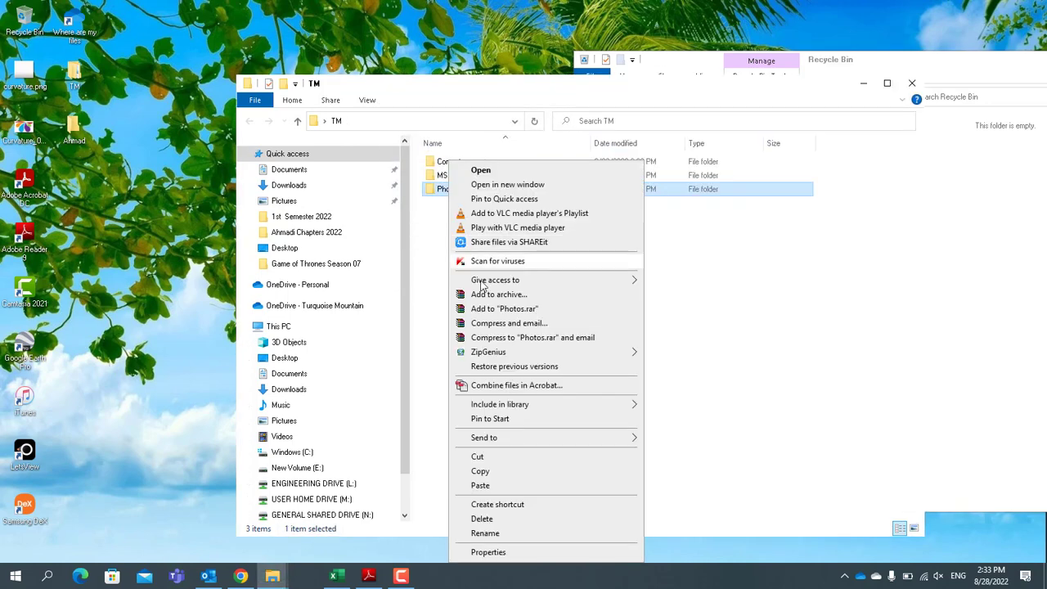
pyautogui.click(491, 519)
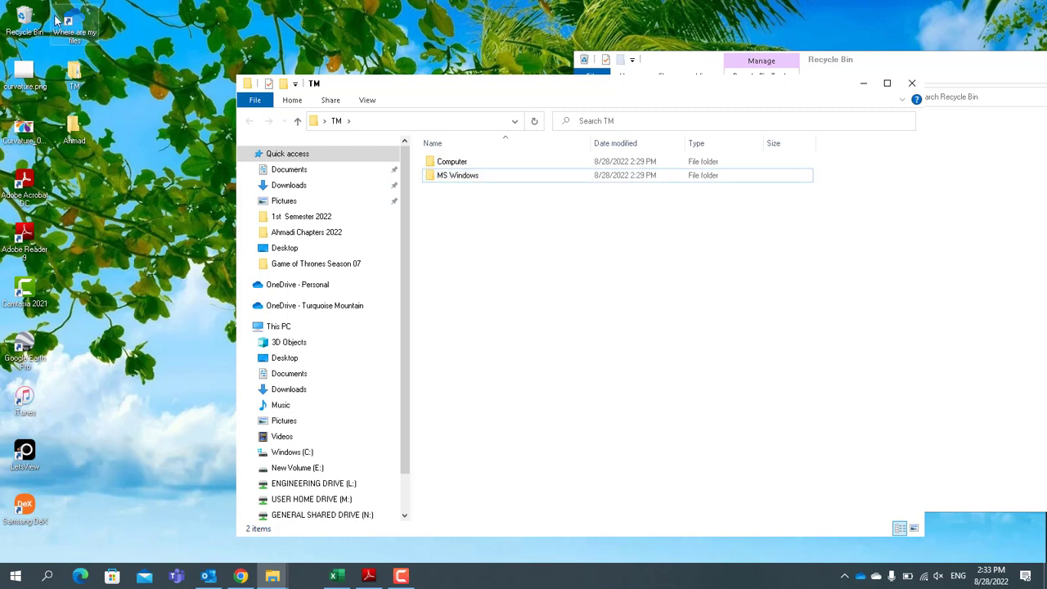
# Enable the delete confirmation dialog in the Recycle Bin properties and apply the change.
pyautogui.rightClick(26, 20)
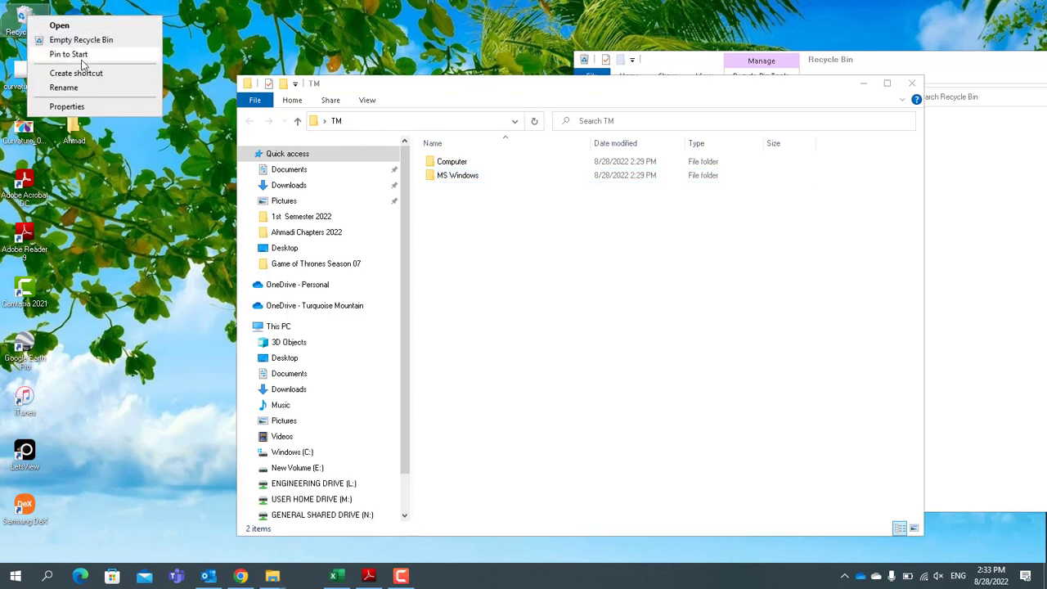
pyautogui.click(66, 107)
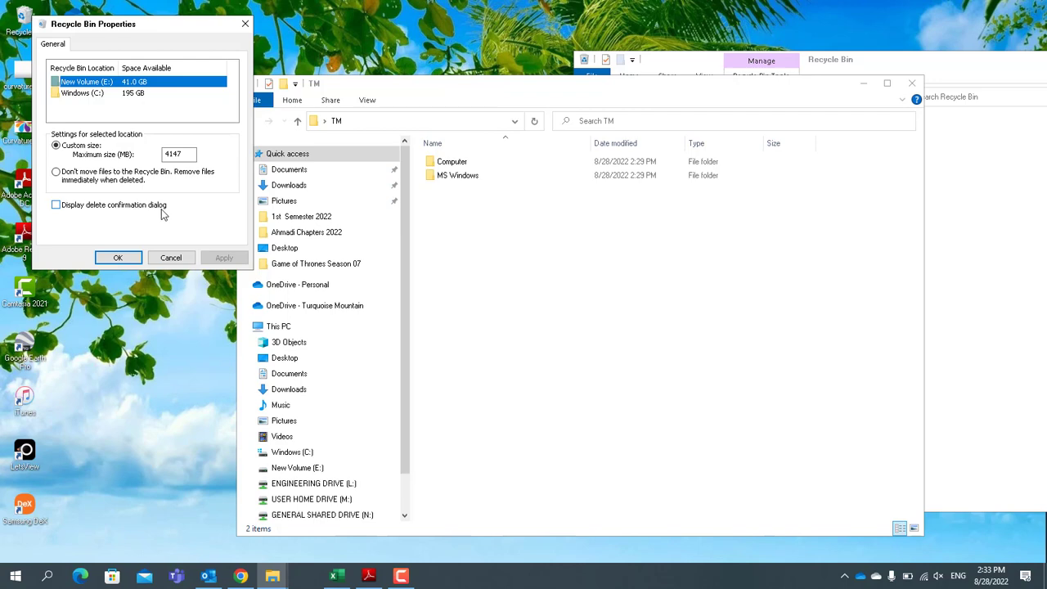
pyautogui.click(63, 208)
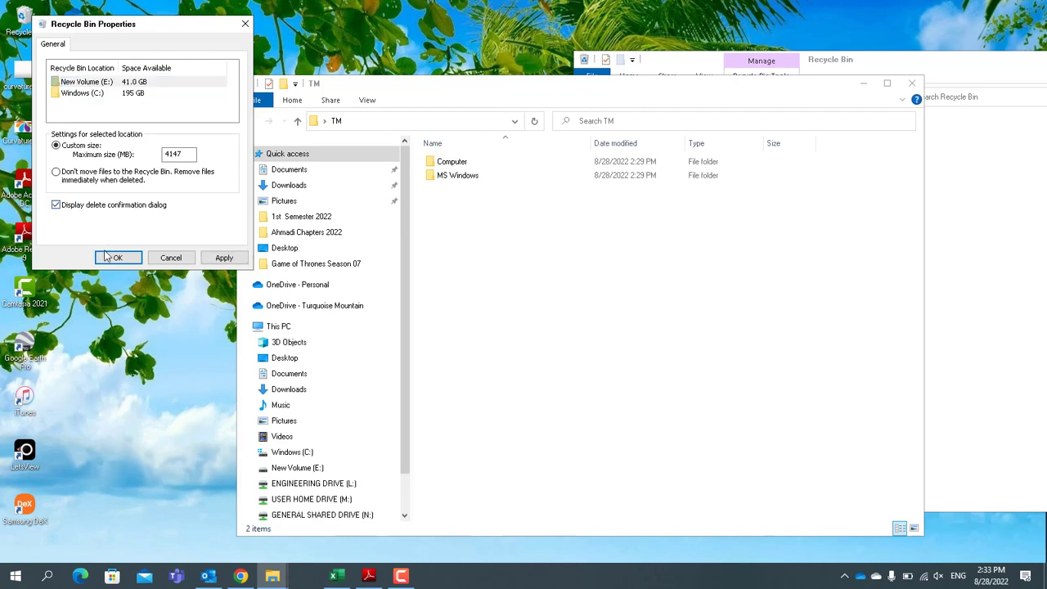
pyautogui.click(114, 258)
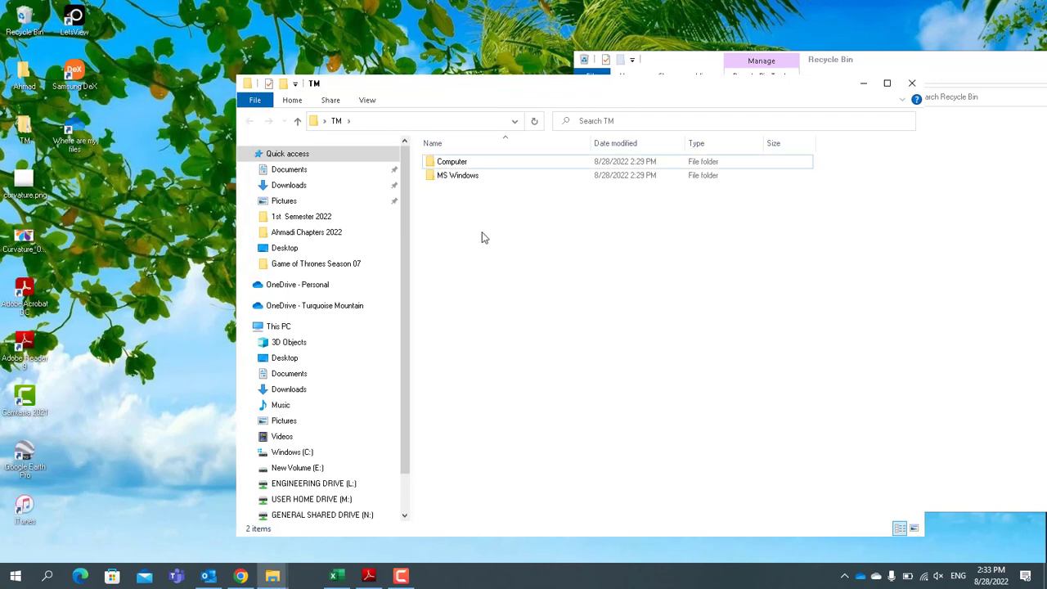
# Delete the MS Windows subfolder from the TM folder and confirm moving it to the Recycle Bin.
pyautogui.click(456, 175)
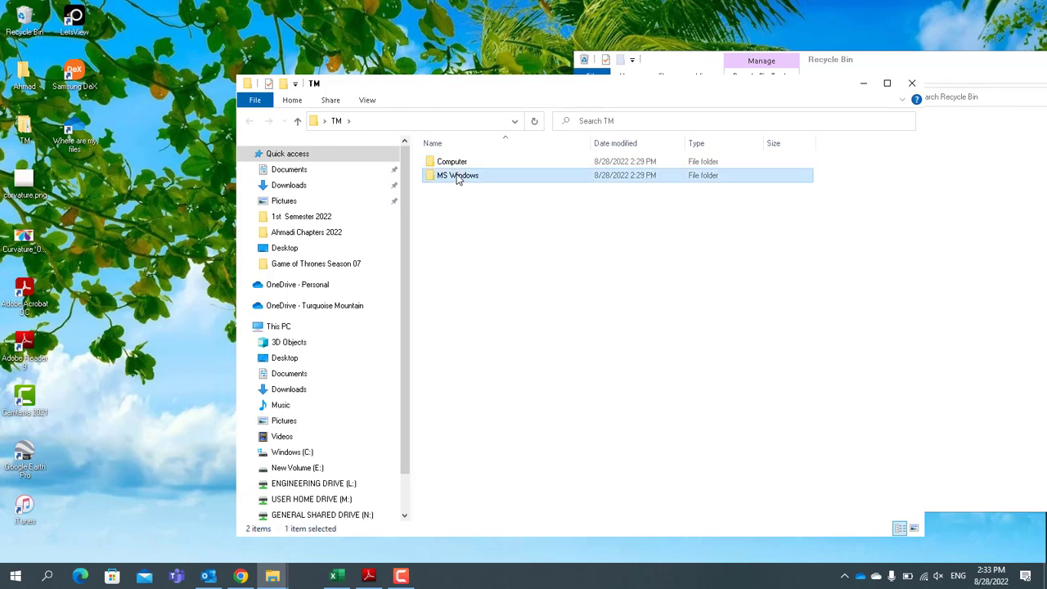
pyautogui.rightClick(456, 175)
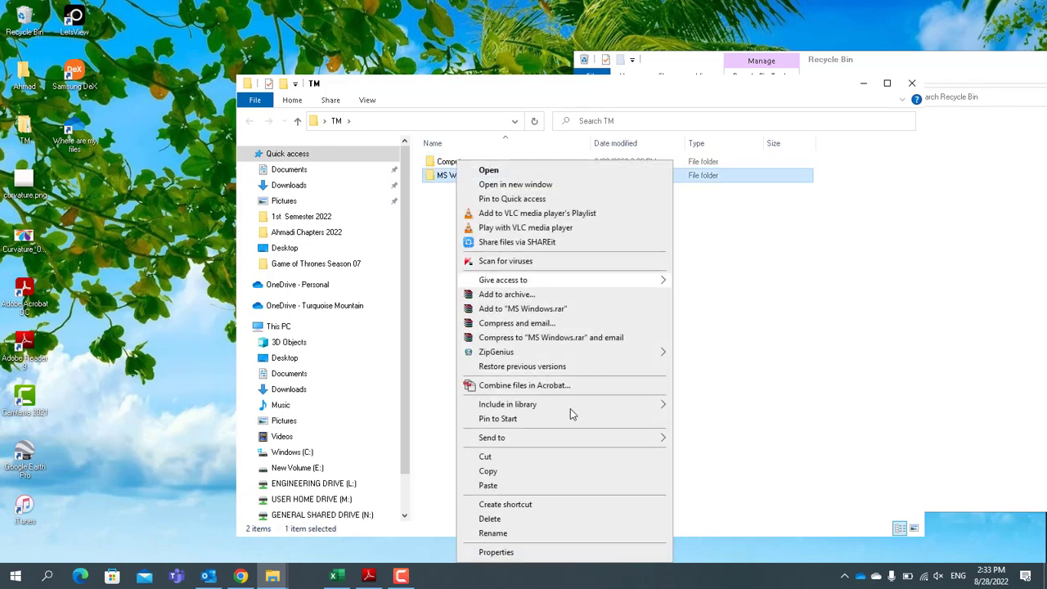
pyautogui.click(490, 518)
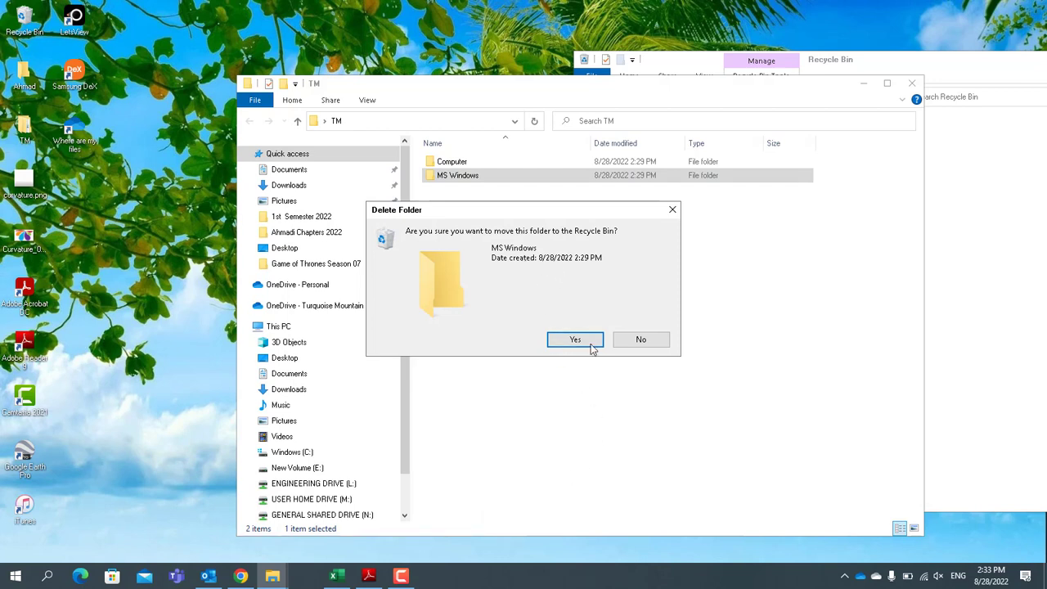
pyautogui.click(568, 344)
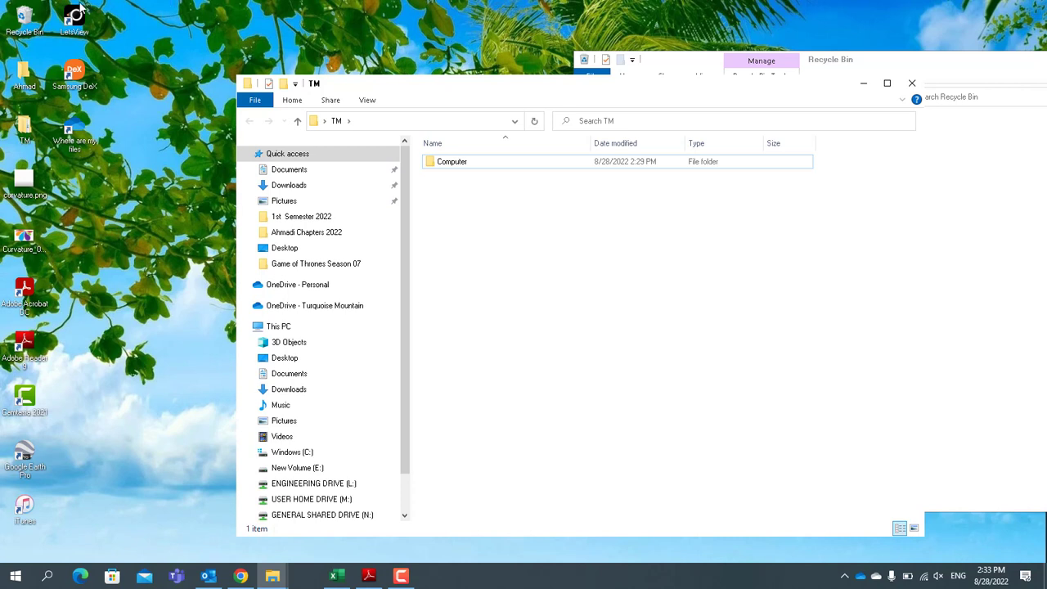
# Empty the Recycle Bin from the desktop and confirm permanently deleting its items.
pyautogui.rightClick(26, 18)
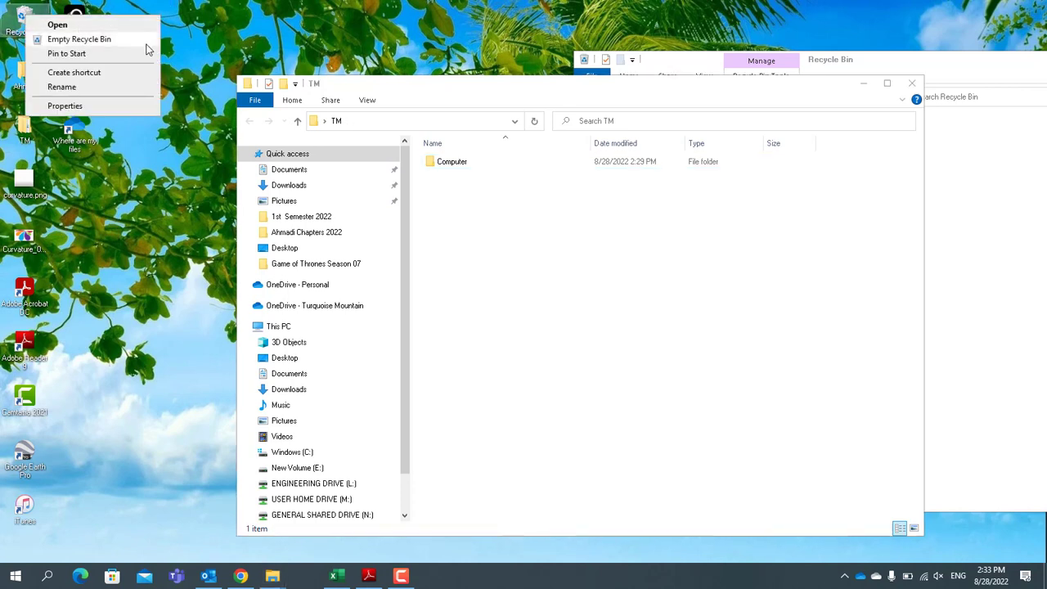
pyautogui.click(79, 39)
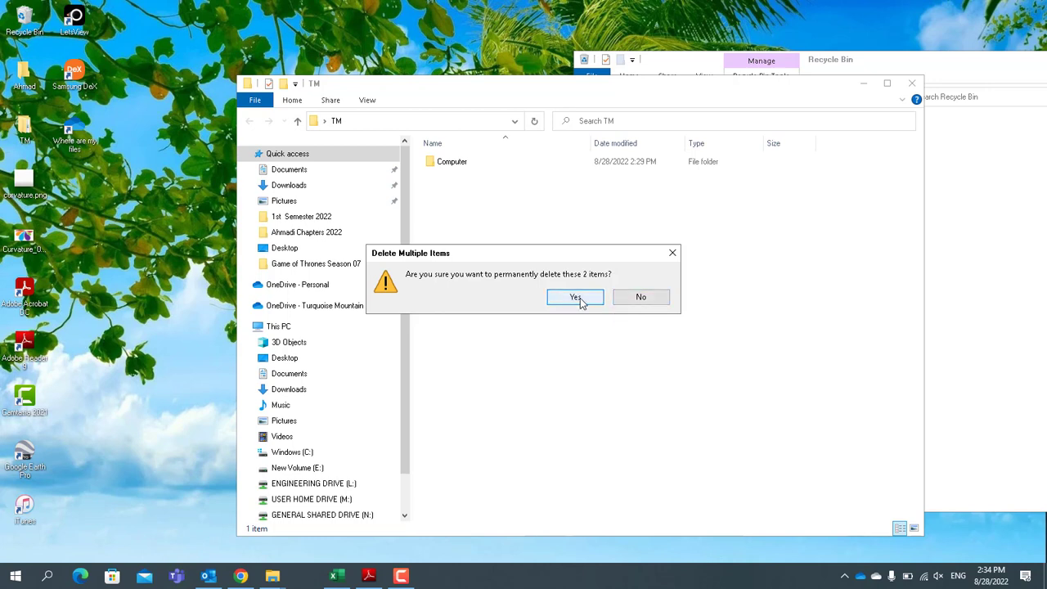
pyautogui.click(577, 297)
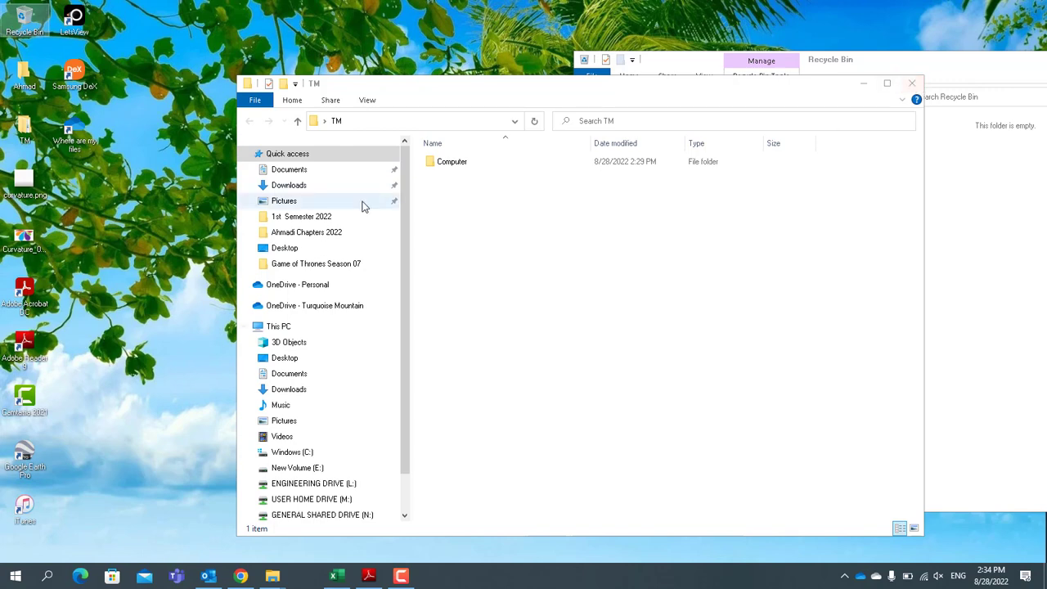
# Delete the Computer subfolder from the TM folder and confirm moving it to the Recycle Bin.
pyautogui.rightClick(452, 164)
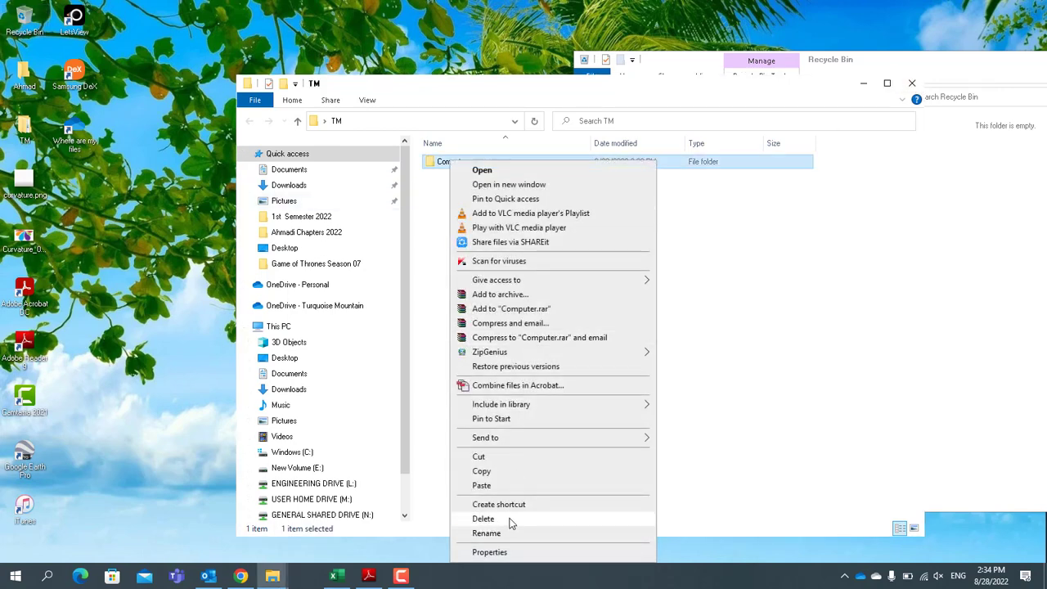
pyautogui.click(736, 400)
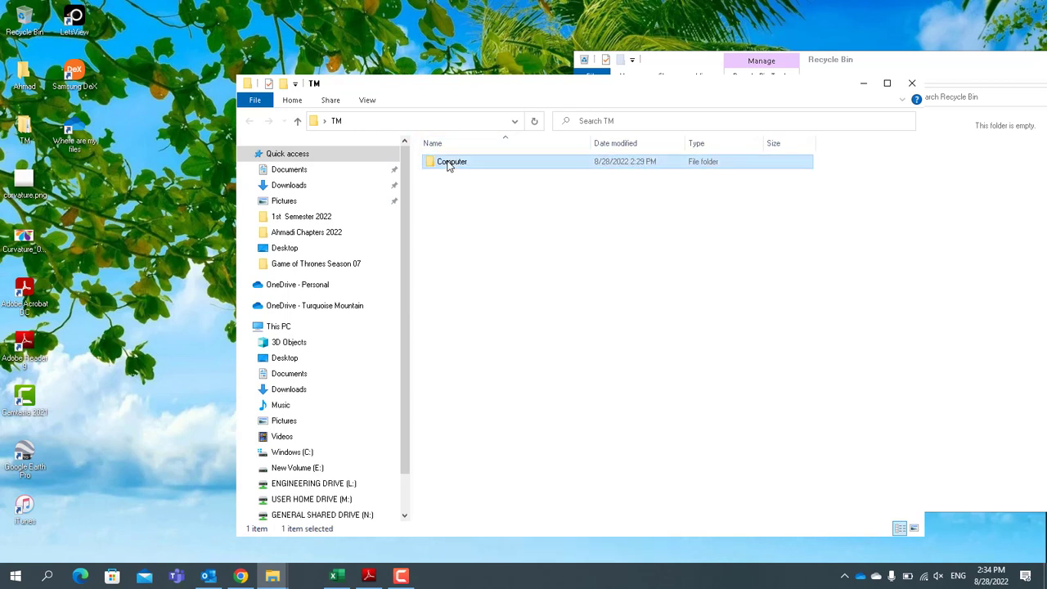
pyautogui.press('Delete')
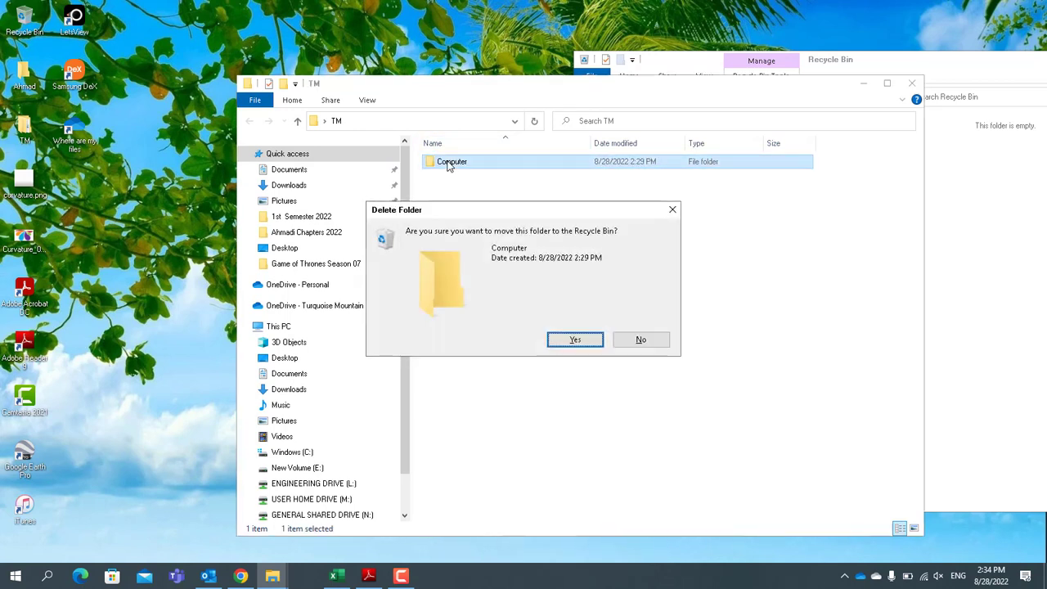
pyautogui.click(571, 338)
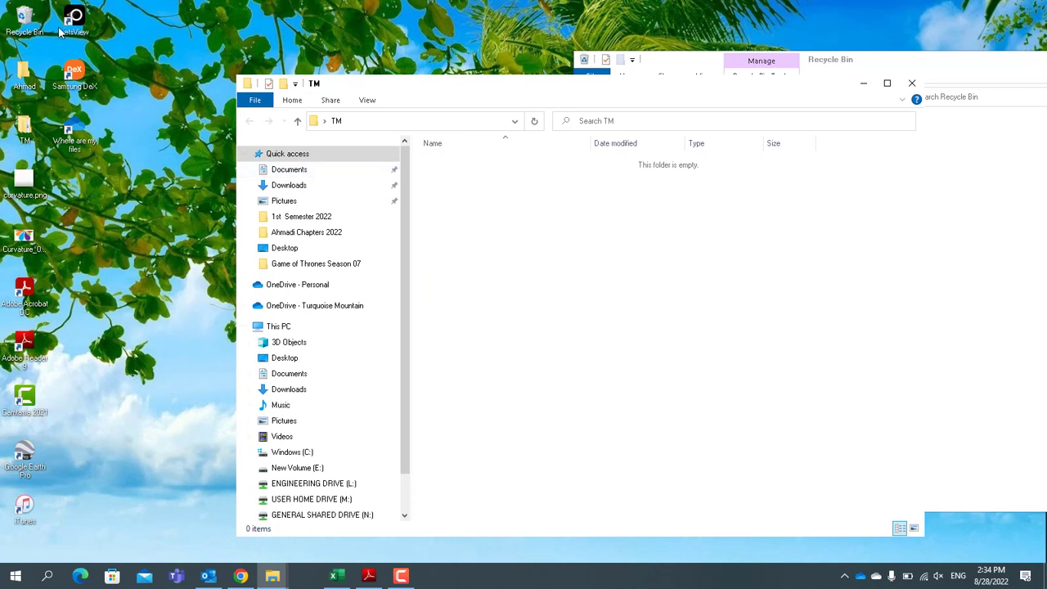
# Open the Recycle Bin and restore the deleted Computer folder to TM.
pyautogui.doubleClick(36, 16)
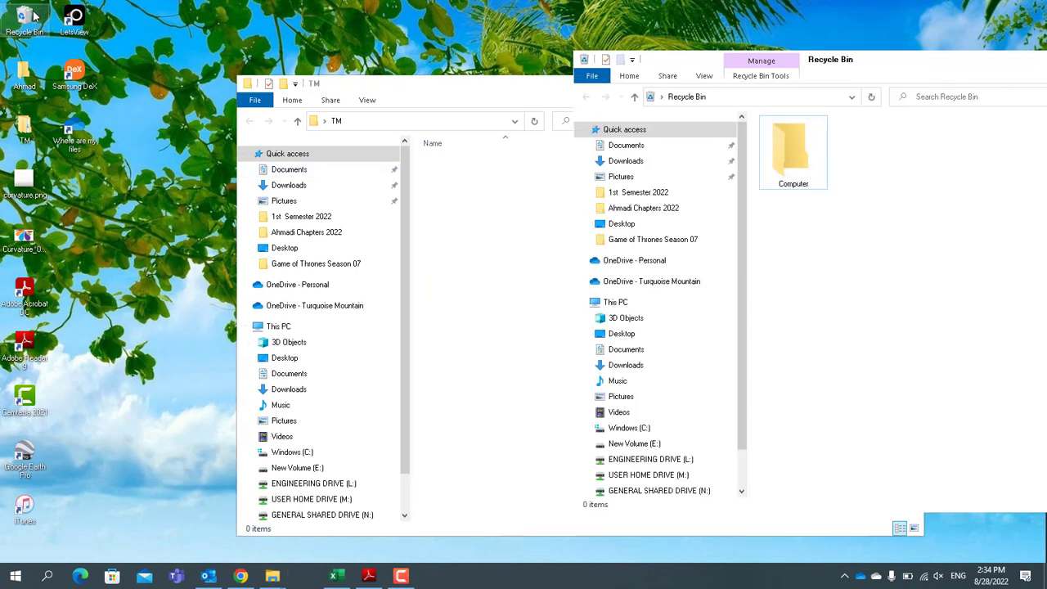
pyautogui.rightClick(806, 162)
pyautogui.click(830, 174)
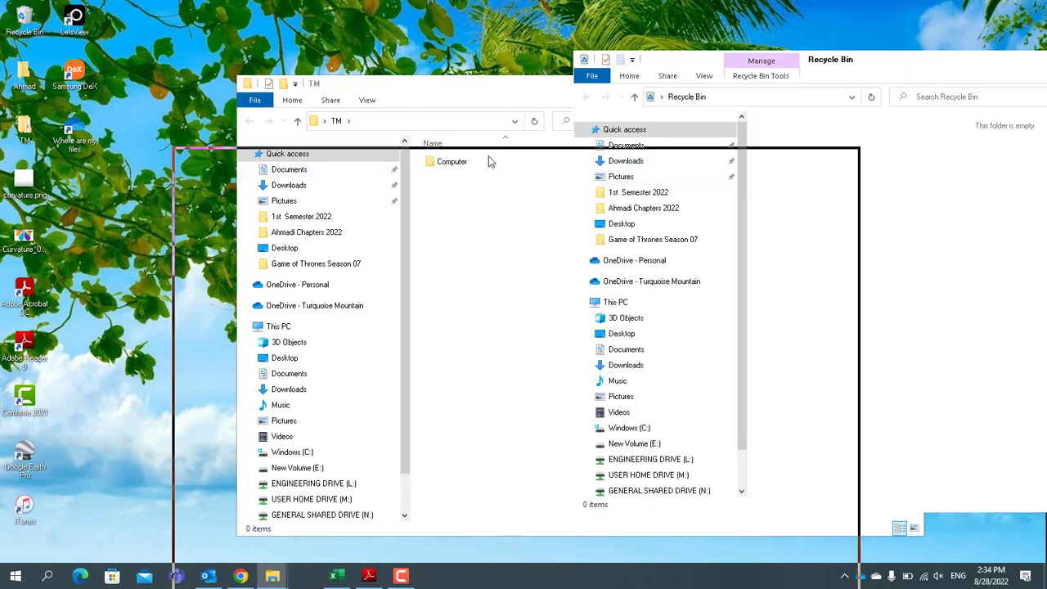
# Move the Recycle Bin window away from the TM window and close both windows.
pyautogui.doubleClick(939, 65)
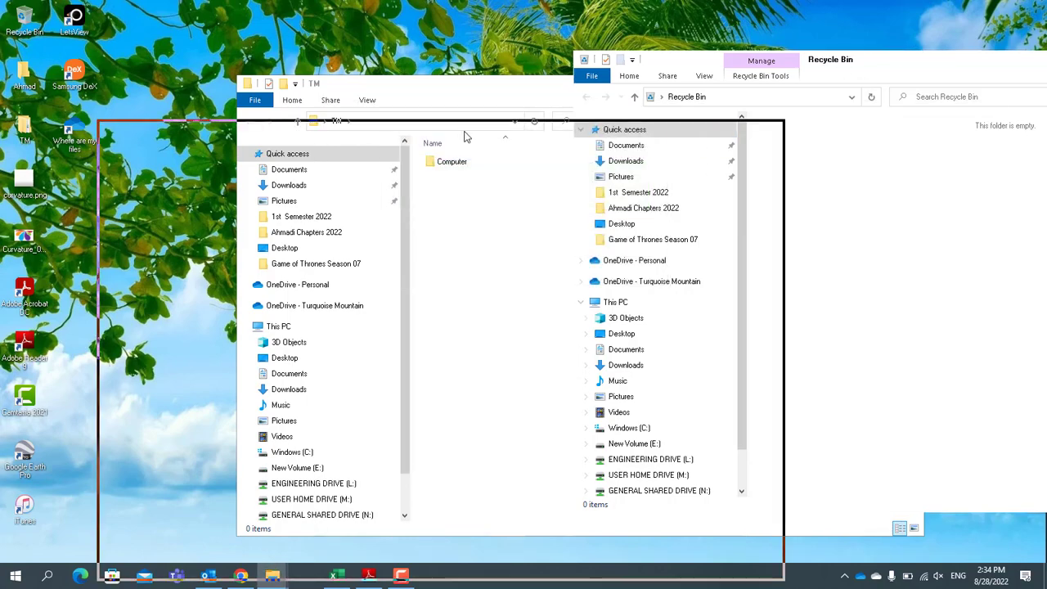
pyautogui.click(869, 85)
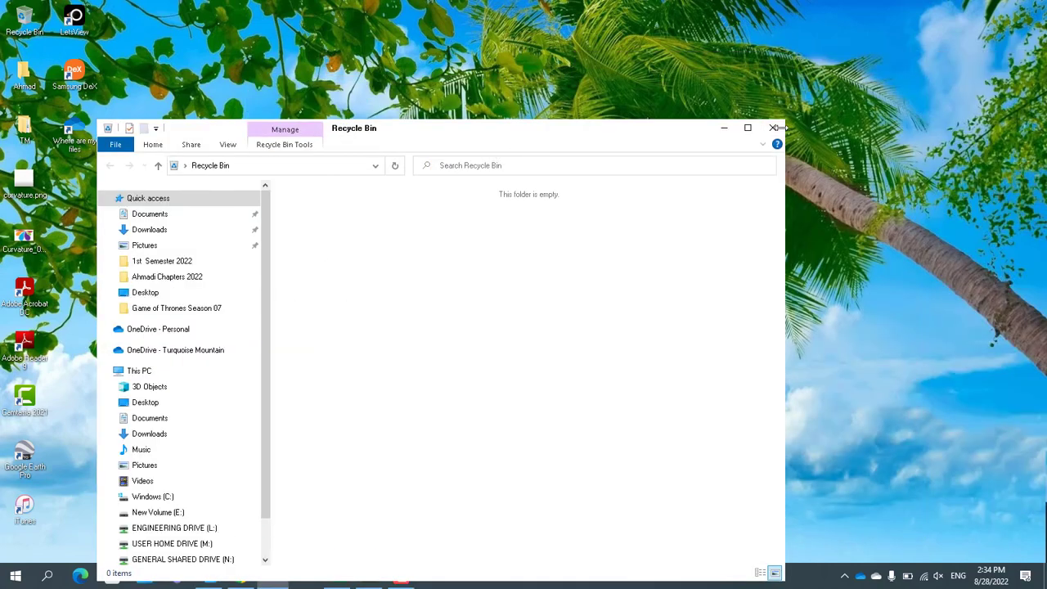
pyautogui.click(772, 127)
# Open the two desktop folders one after the other to check their contents, closing each.
pyautogui.doubleClick(20, 80)
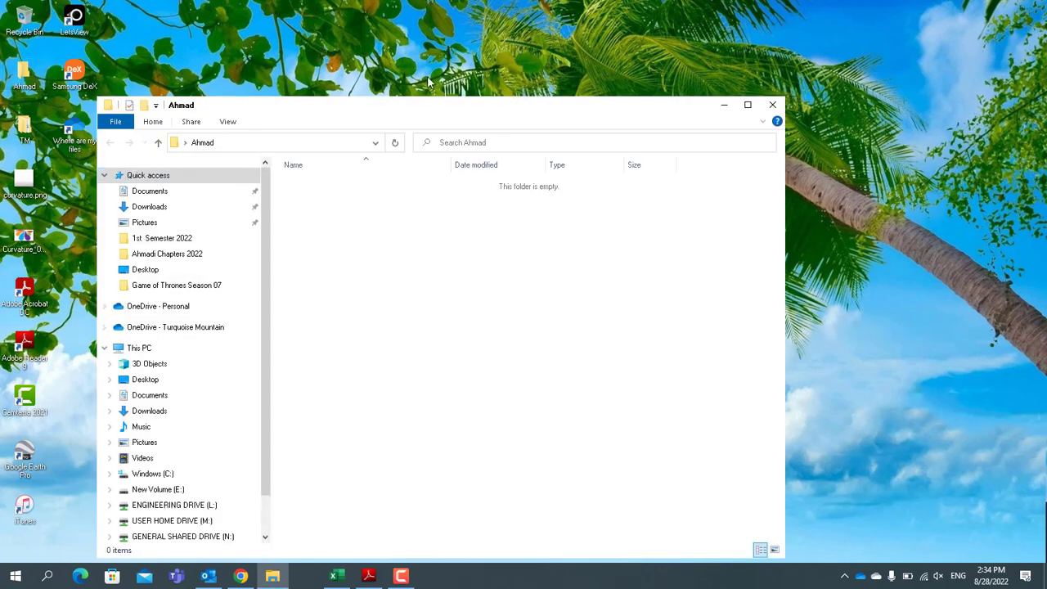
pyautogui.click(773, 105)
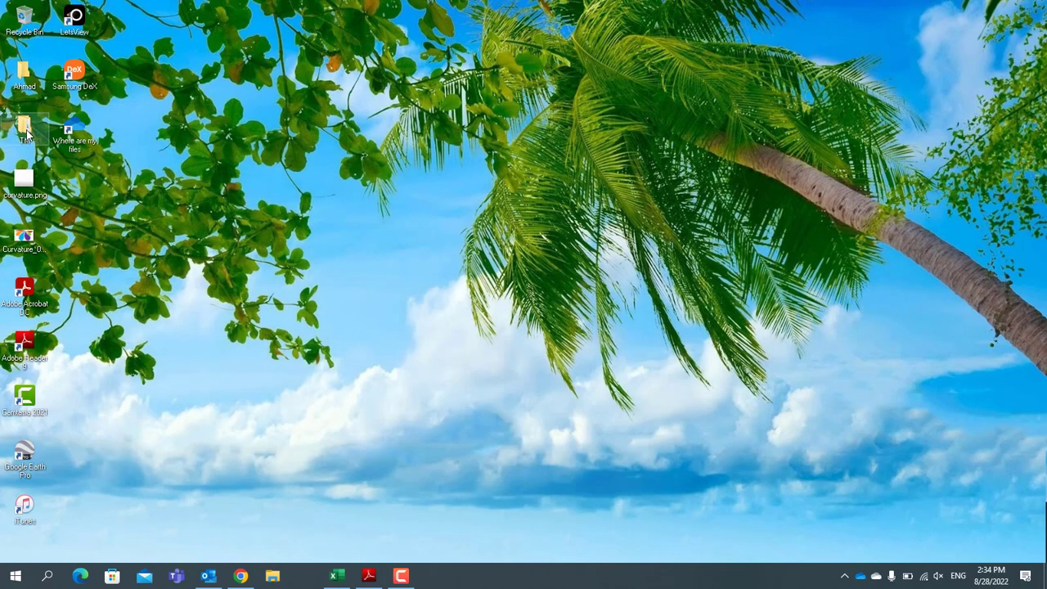
pyautogui.doubleClick(25, 124)
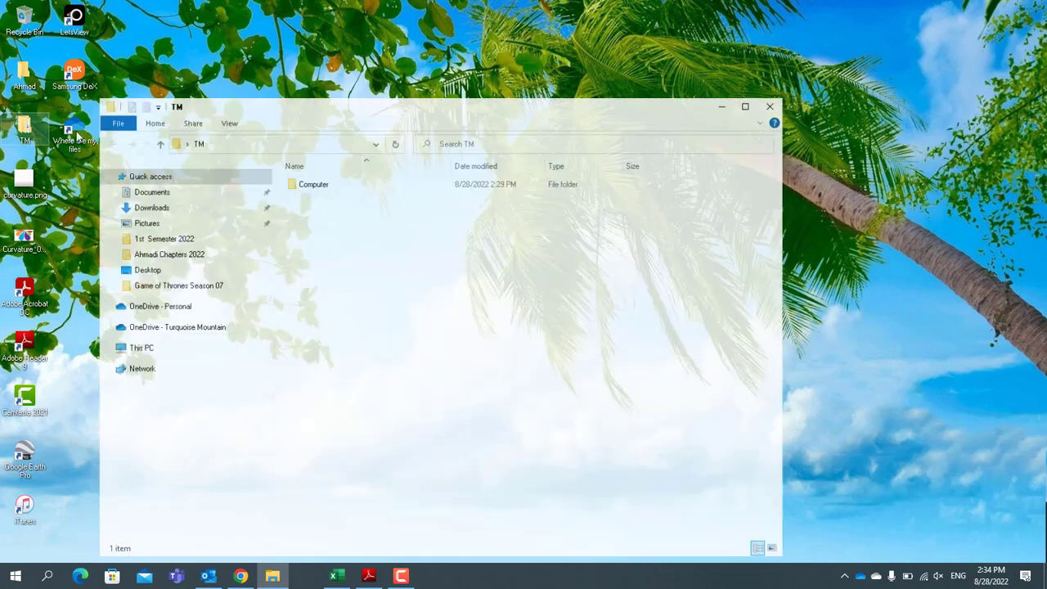
pyautogui.click(774, 104)
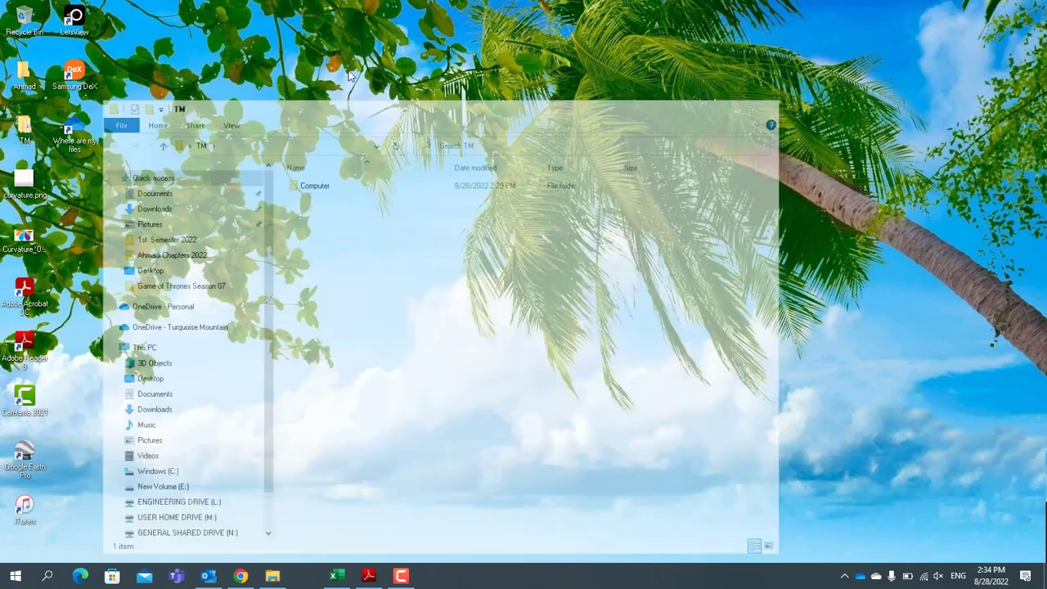
# Delete the TM folder from the desktop and confirm moving it to the Recycle Bin.
pyautogui.rightClick(23, 128)
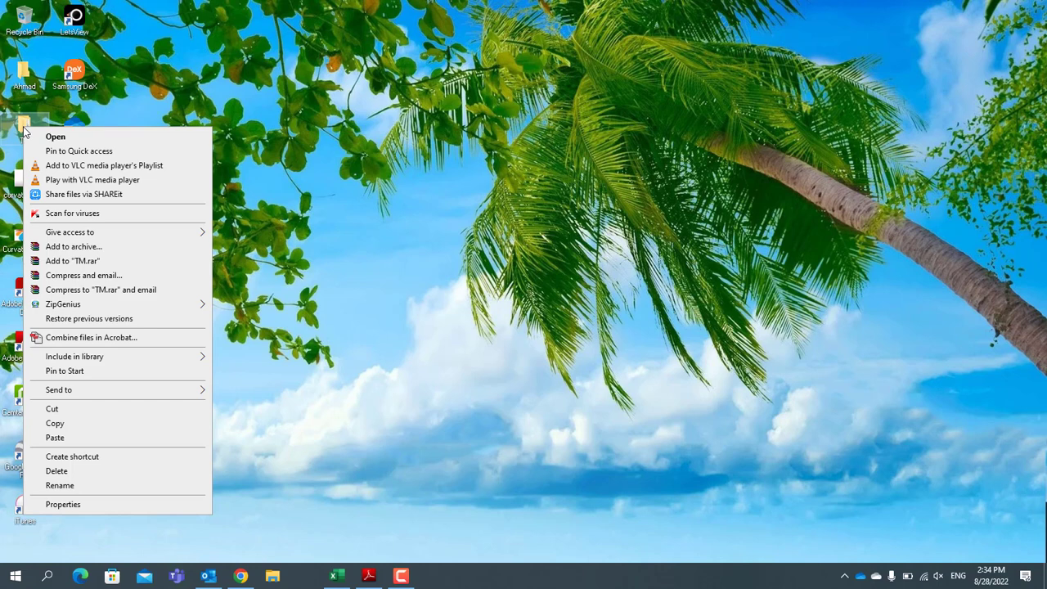
pyautogui.click(66, 471)
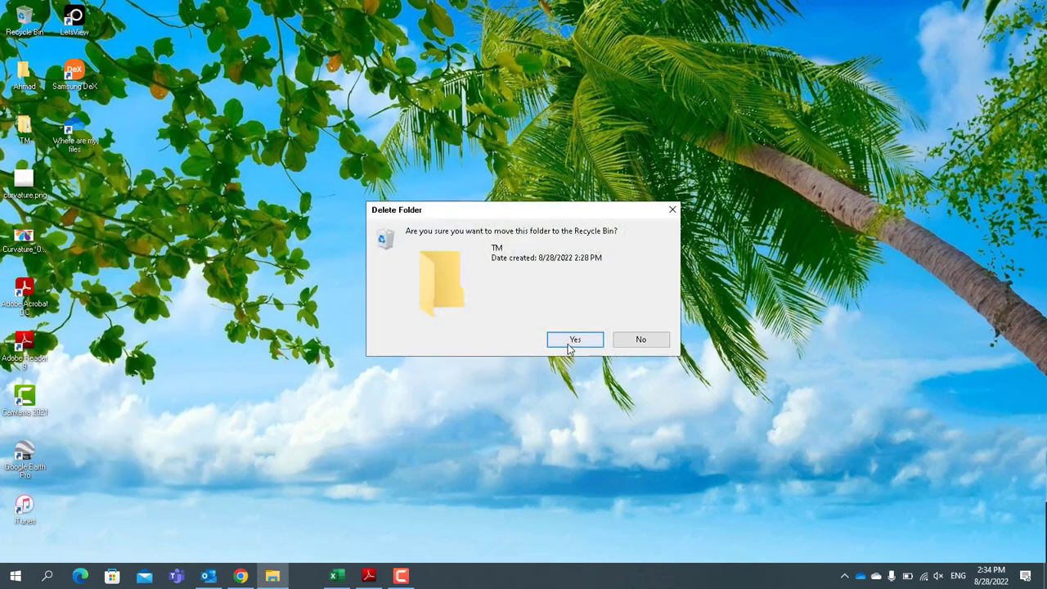
pyautogui.click(569, 344)
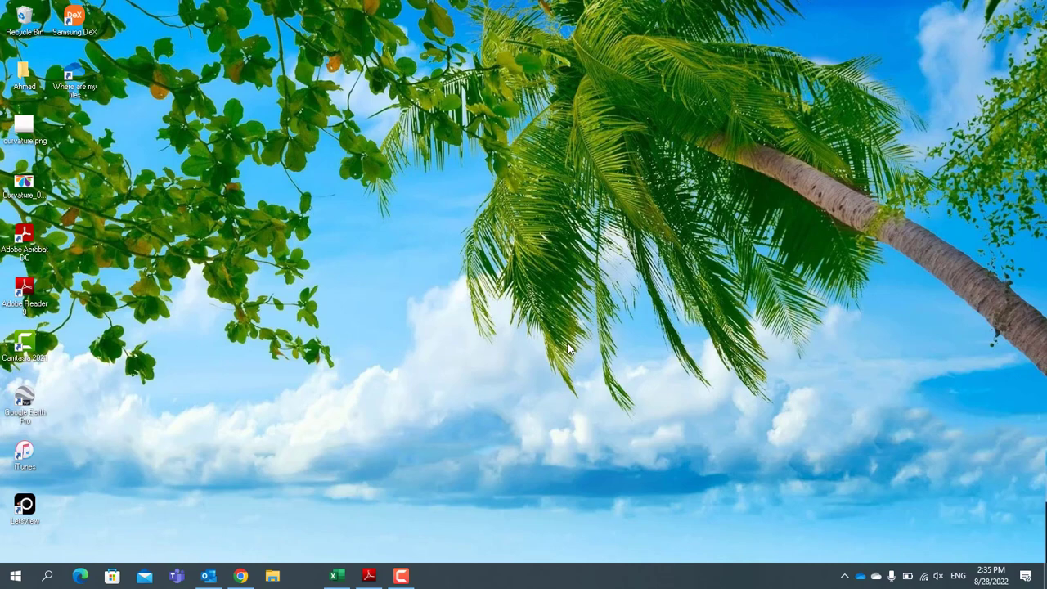
# Switch to Adobe Reader and read the Turn Off Computer page of the Windows 10 guide down to its Start menu picture.
pyautogui.click(368, 577)
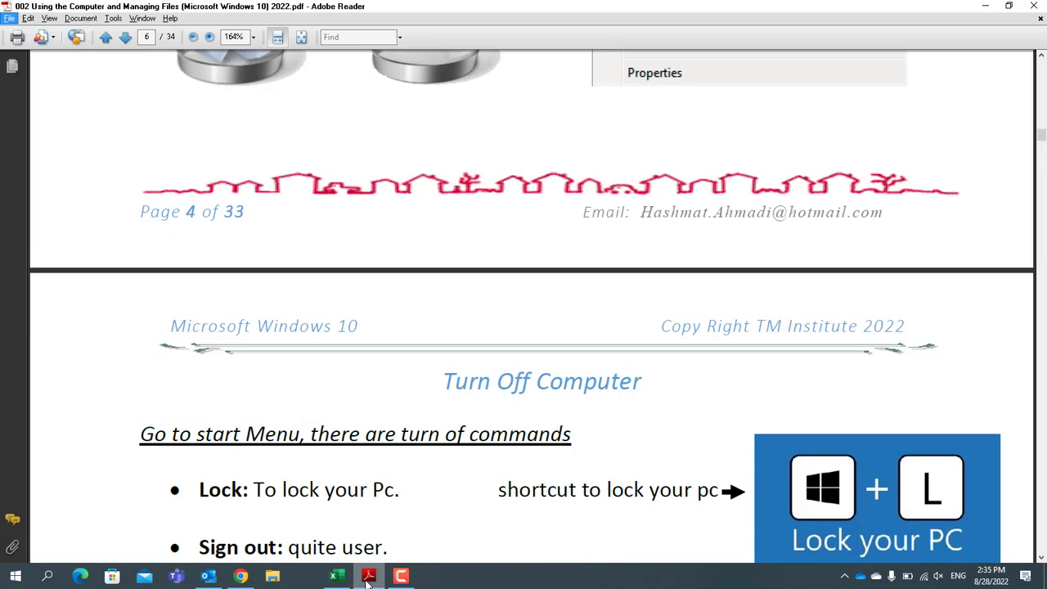
pyautogui.scroll(-6, 376, 453)
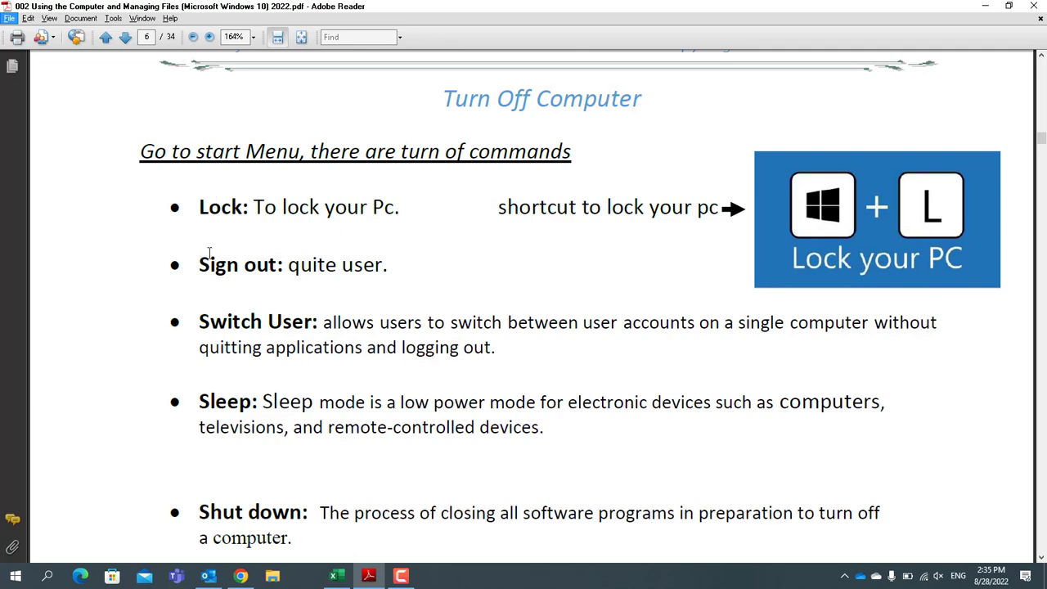
pyautogui.scroll(-1, 322, 283)
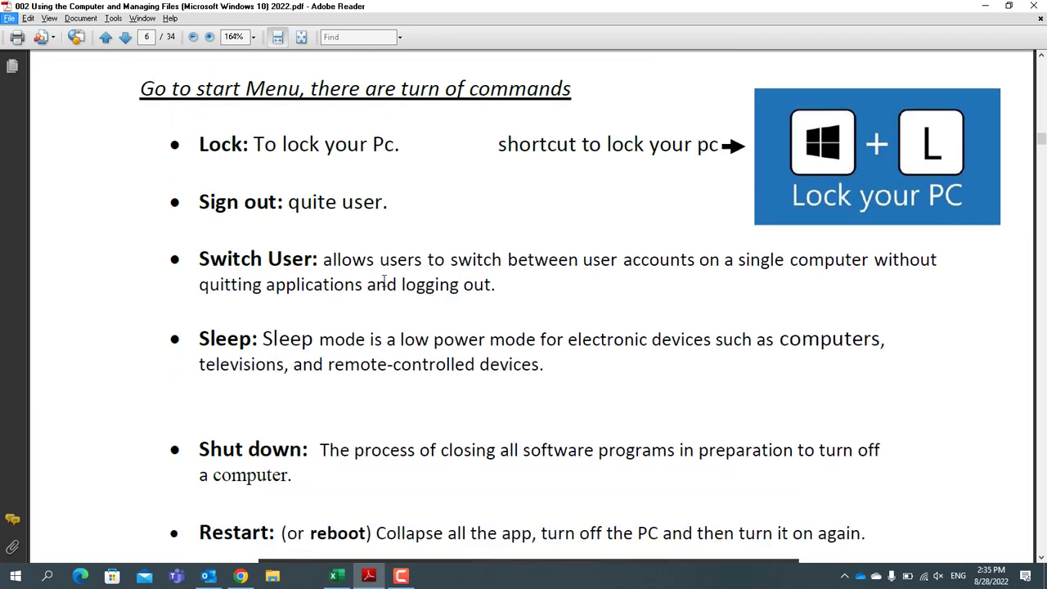
pyautogui.scroll(-1, 384, 287)
pyautogui.scroll(-1, 285, 323)
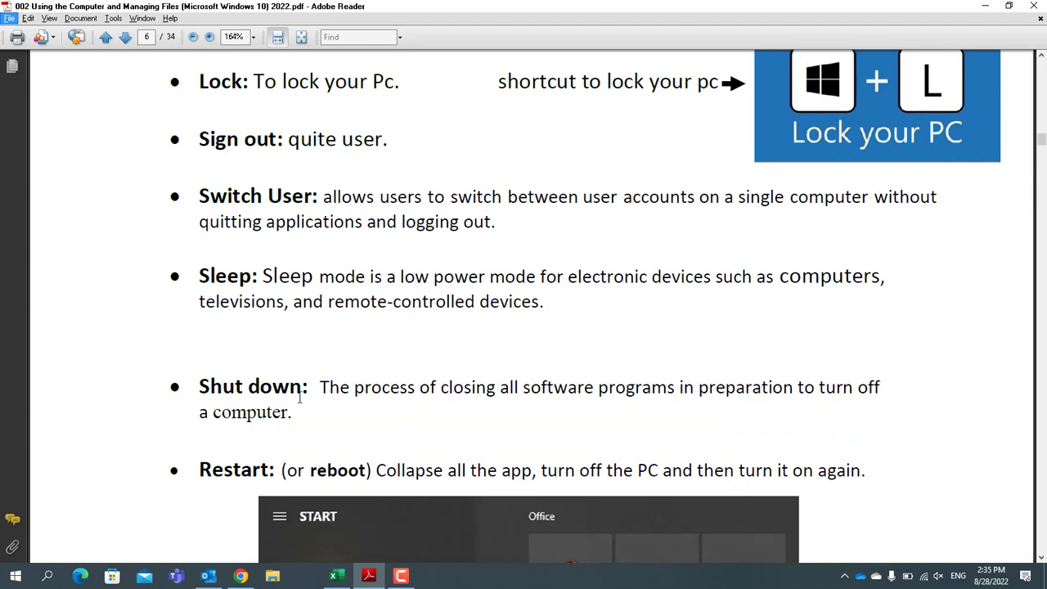
pyautogui.scroll(-7, 300, 398)
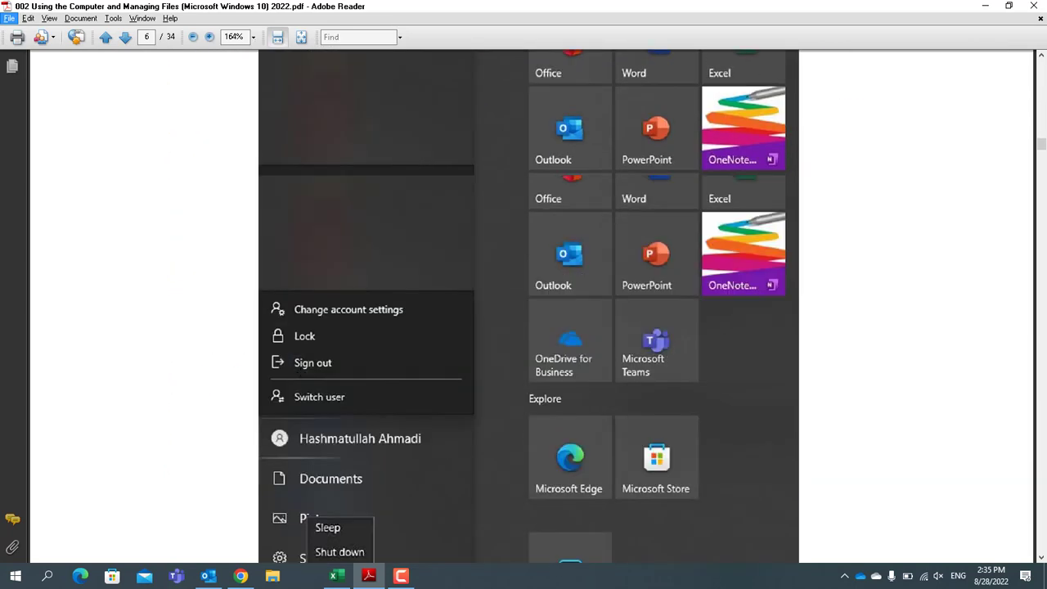
pyautogui.scroll(-3, 529, 306)
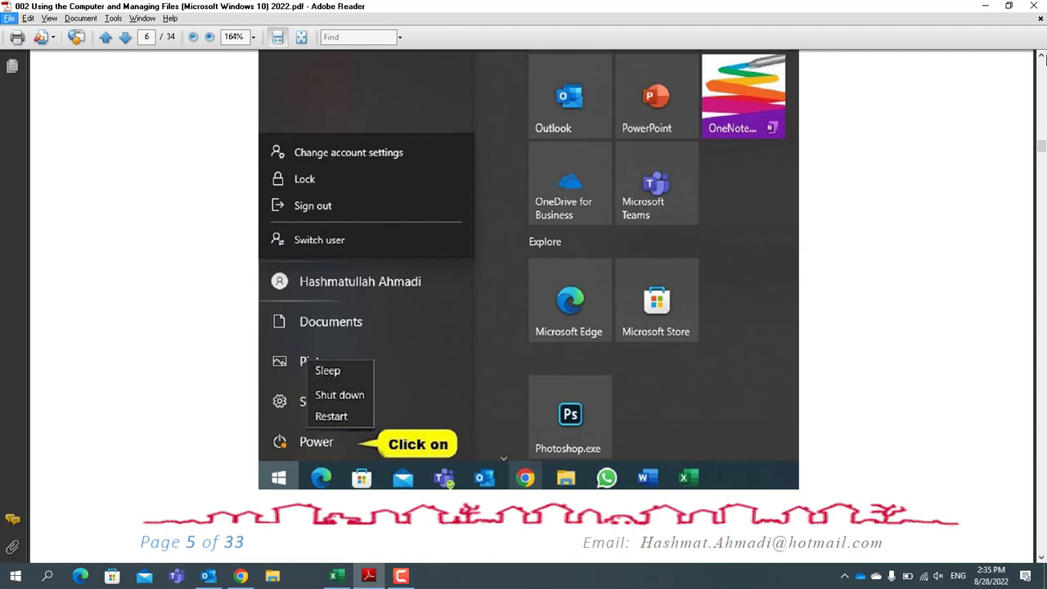
# Minimize the PDF guide, review the account commands for locking, signing out and switching user in the Start menu, and close it.
pyautogui.click(985, 5)
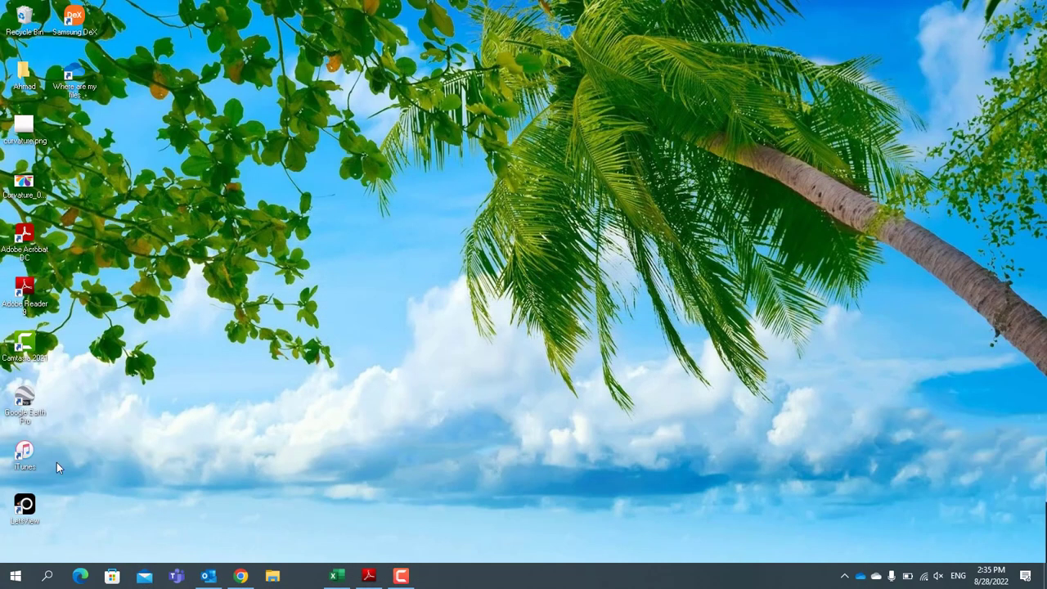
pyautogui.click(24, 582)
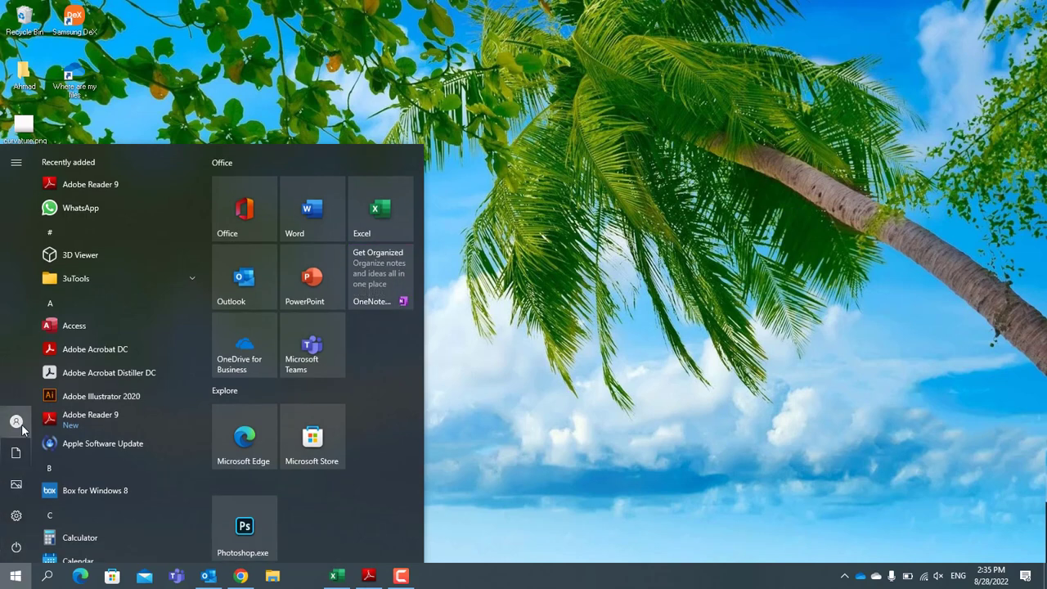
pyautogui.moveTo(22, 429)
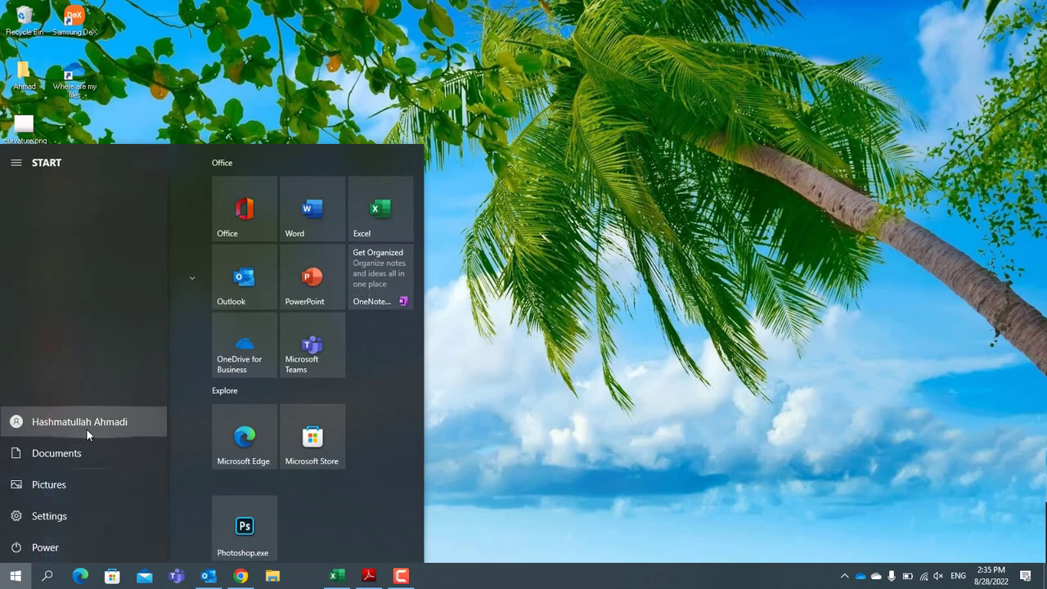
pyautogui.click(28, 422)
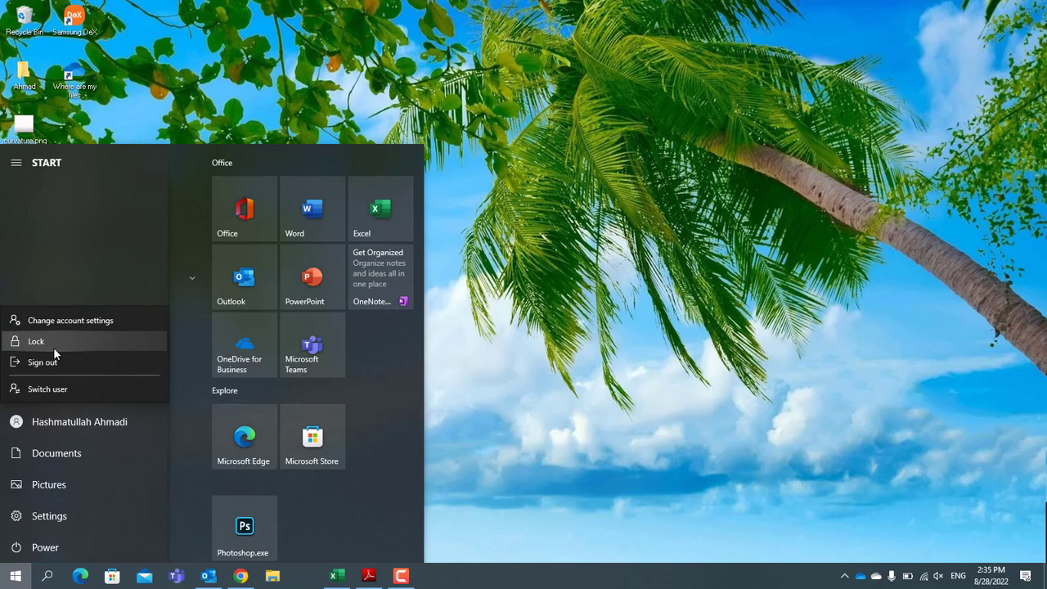
pyautogui.press('Escape')
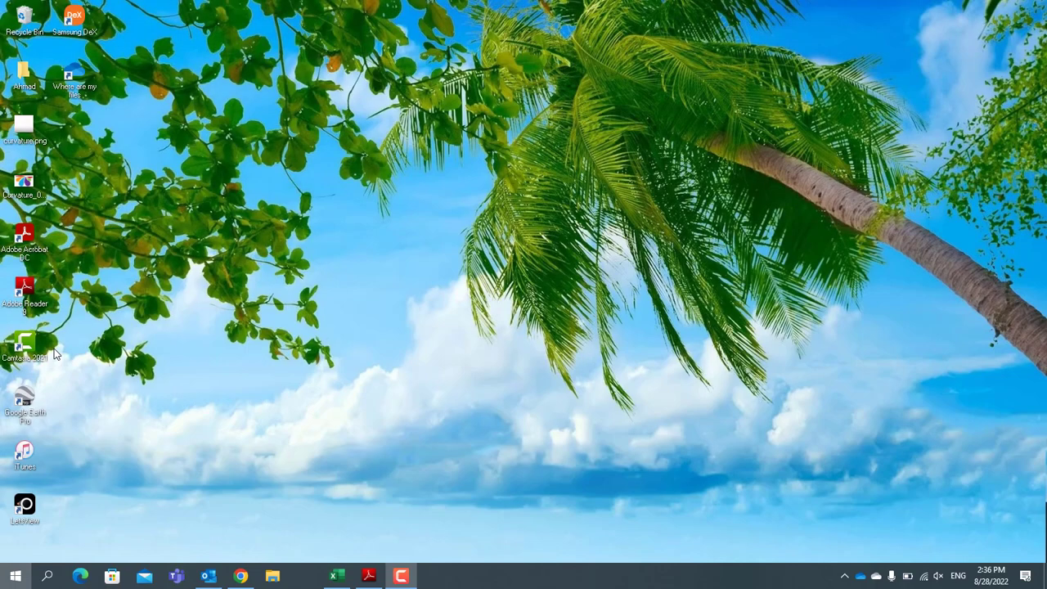
pyautogui.press('super')
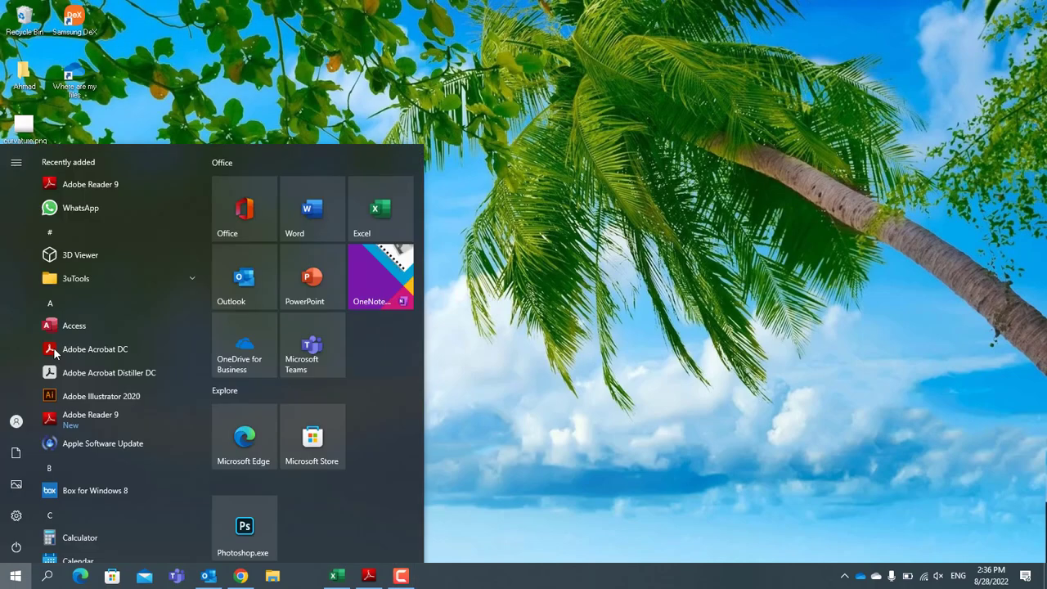
pyautogui.click(687, 309)
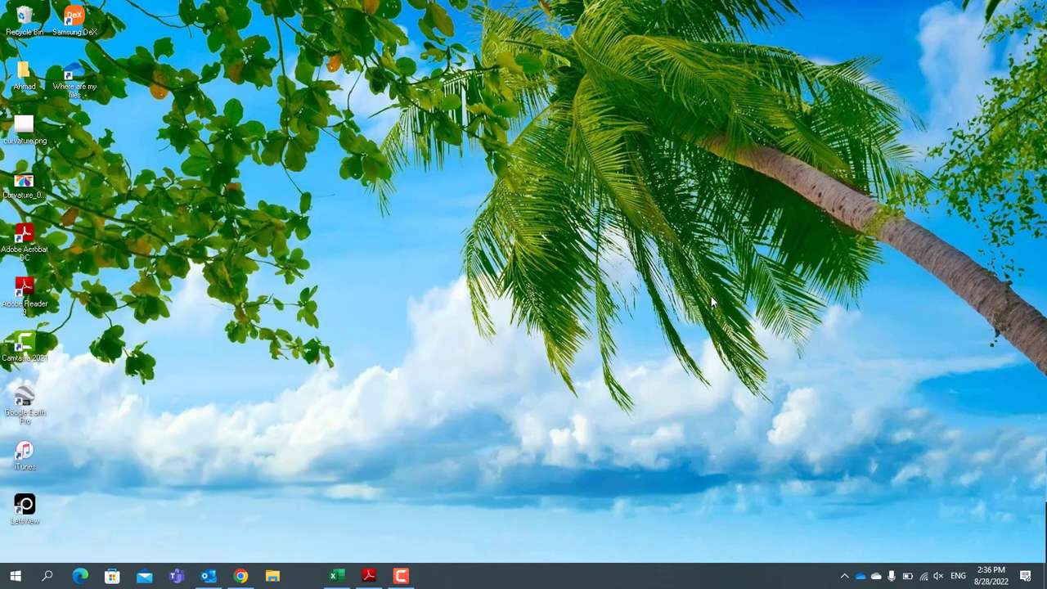
# Open the On-Screen Keyboard by running the osk command.
pyautogui.press('super+r')
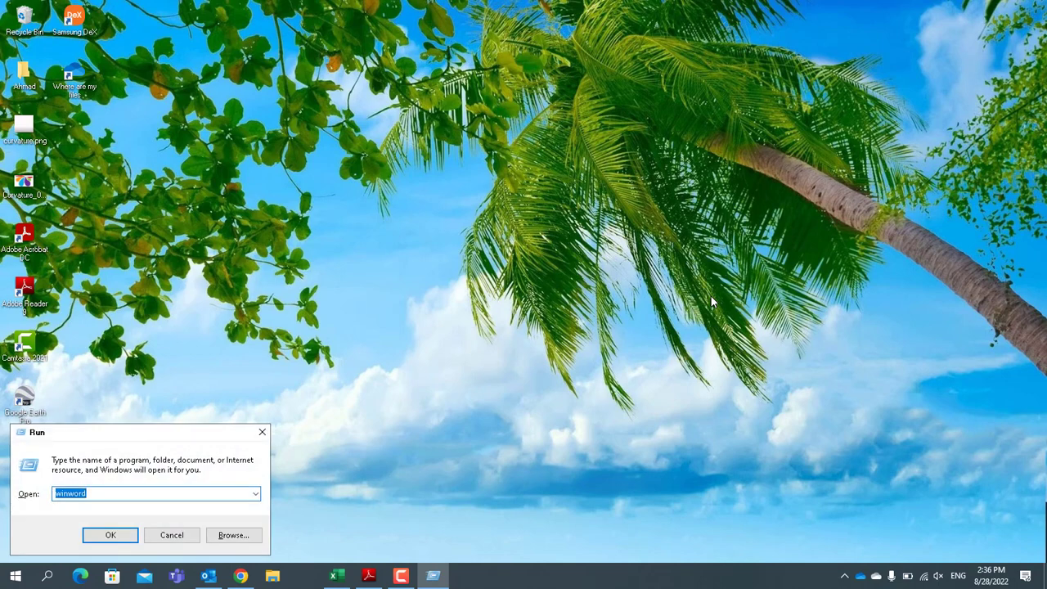
pyautogui.write('osk')
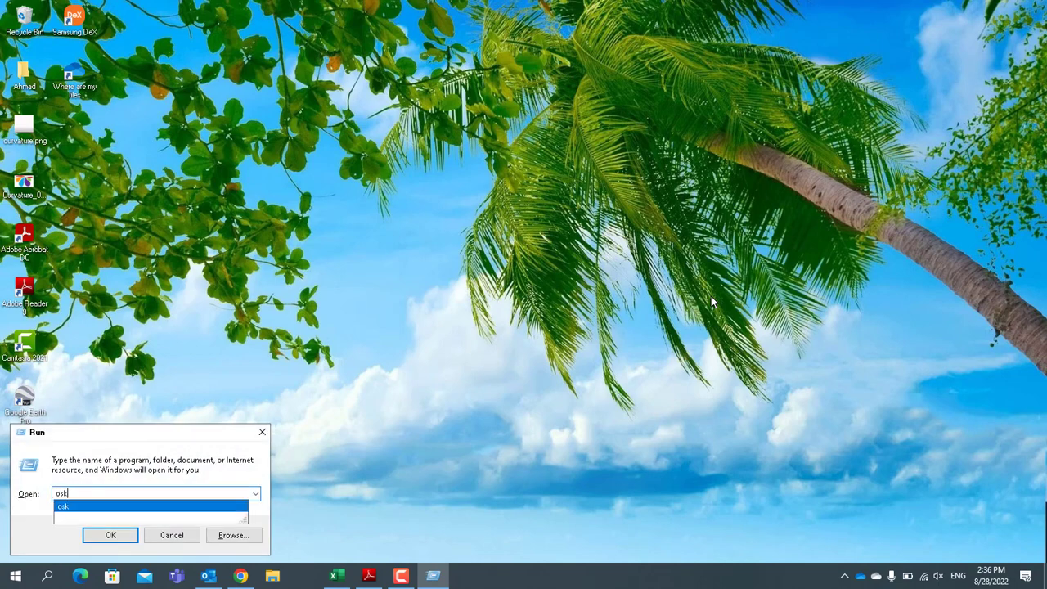
pyautogui.press('Return')
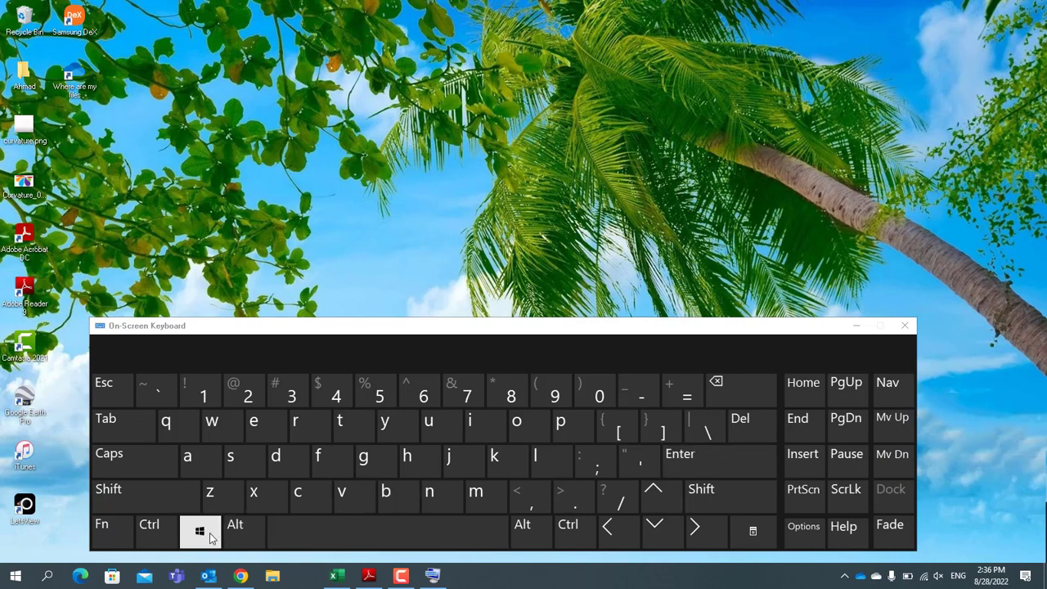
# Lock the computer using the On-Screen Keyboard and close that keyboard.
pyautogui.click(211, 536)
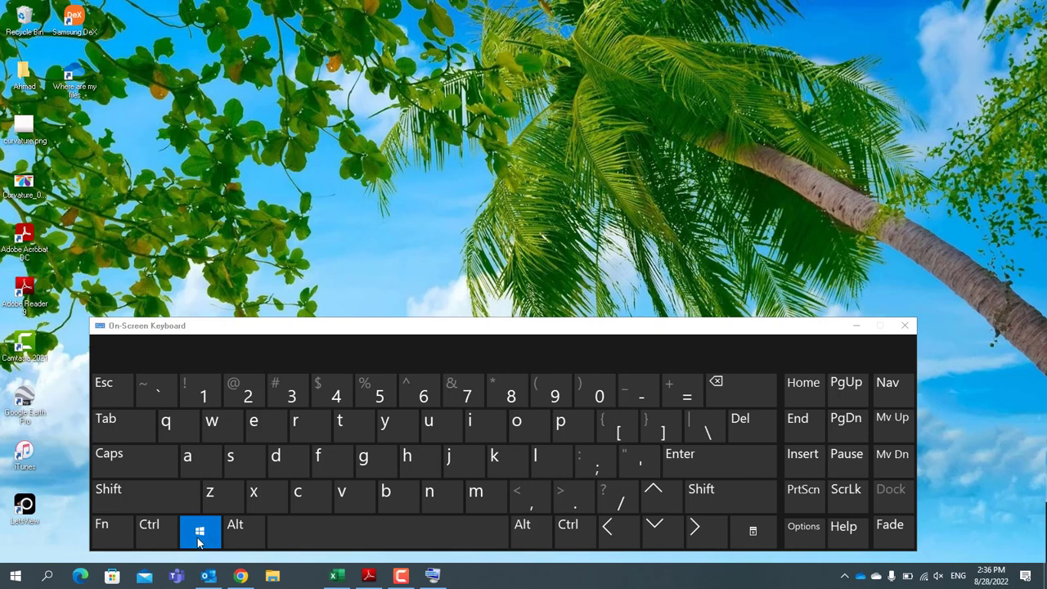
pyautogui.click(550, 463)
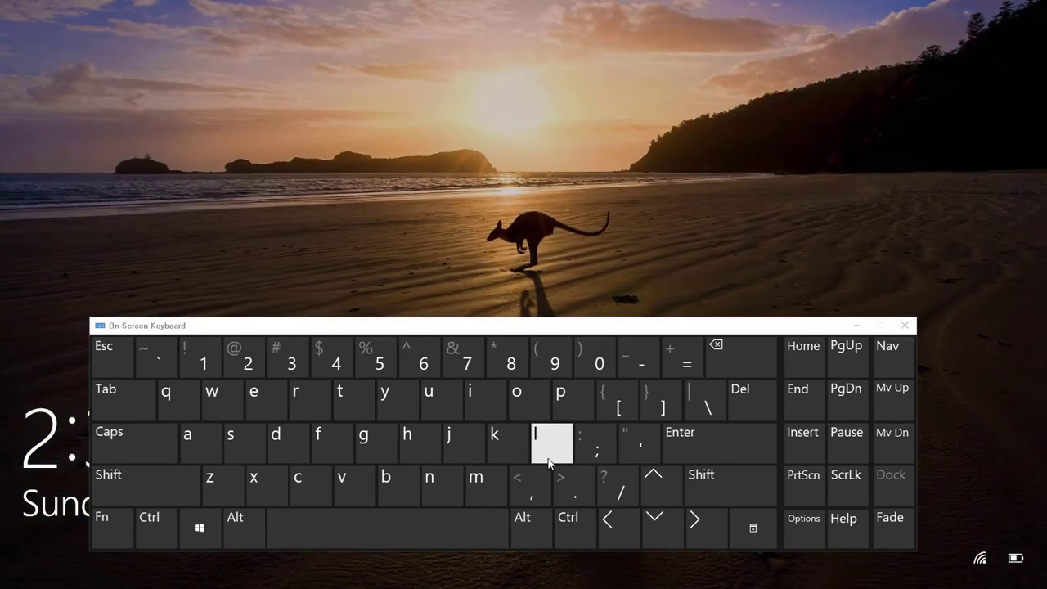
pyautogui.click(904, 325)
pyautogui.click(466, 344)
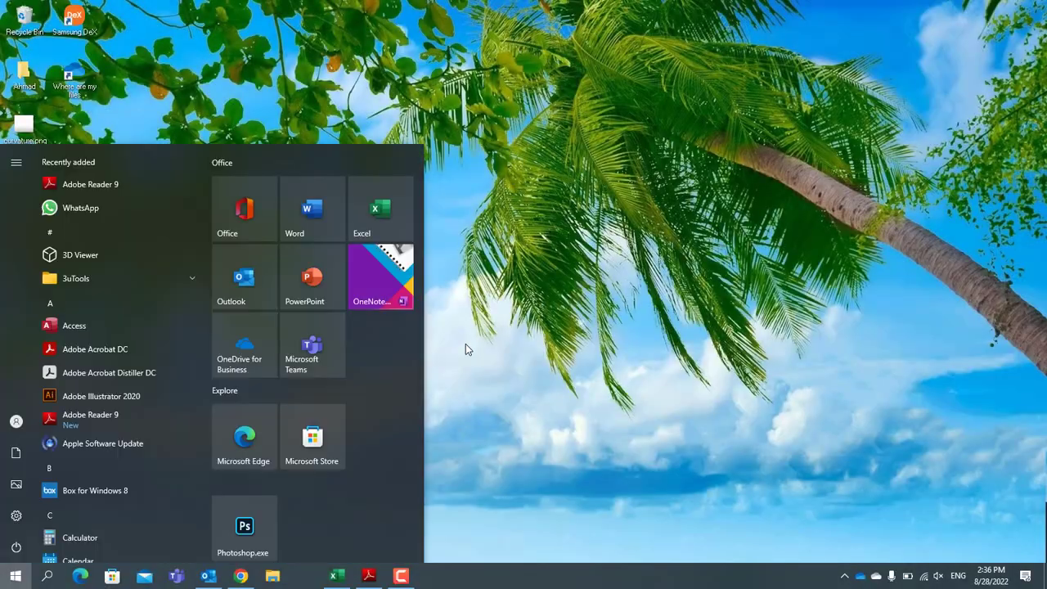
# Review the account commands and the Sleep, Shut down and Restart power options in the Start menu, and close it.
pyautogui.click(23, 425)
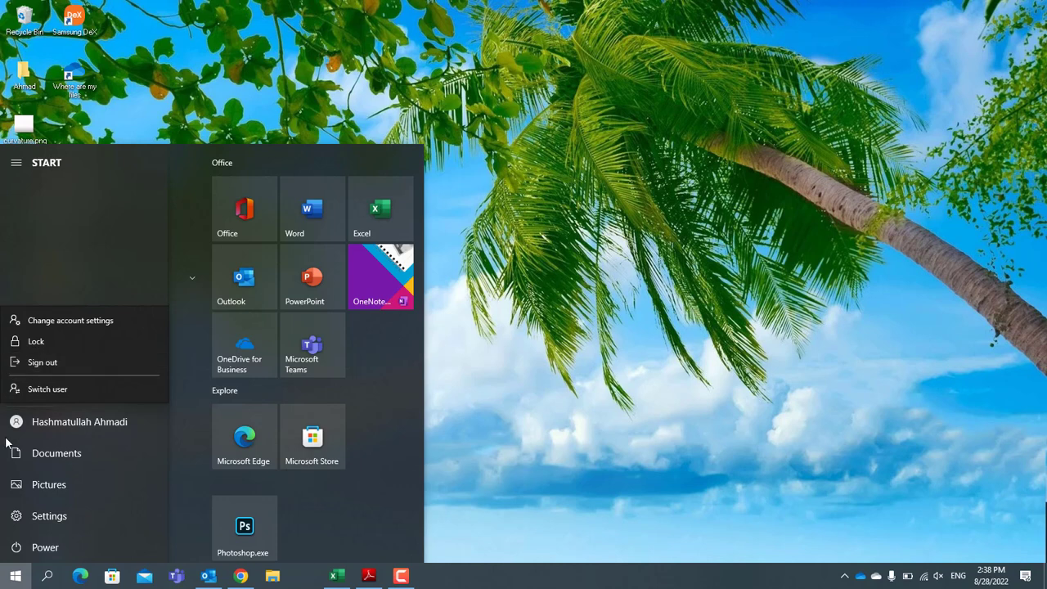
pyautogui.click(15, 576)
pyautogui.click(16, 576)
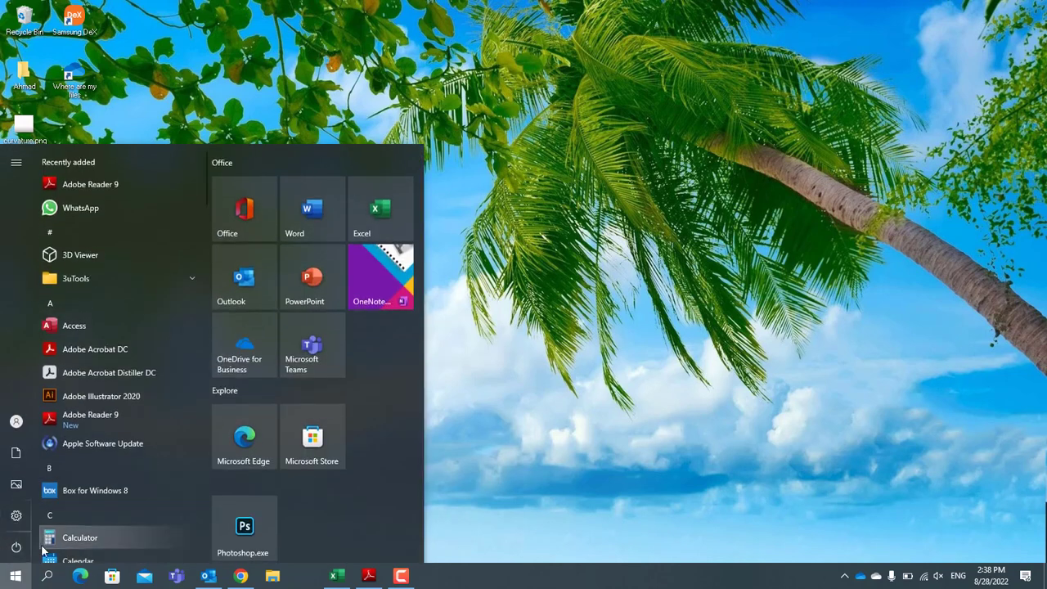
pyautogui.click(19, 554)
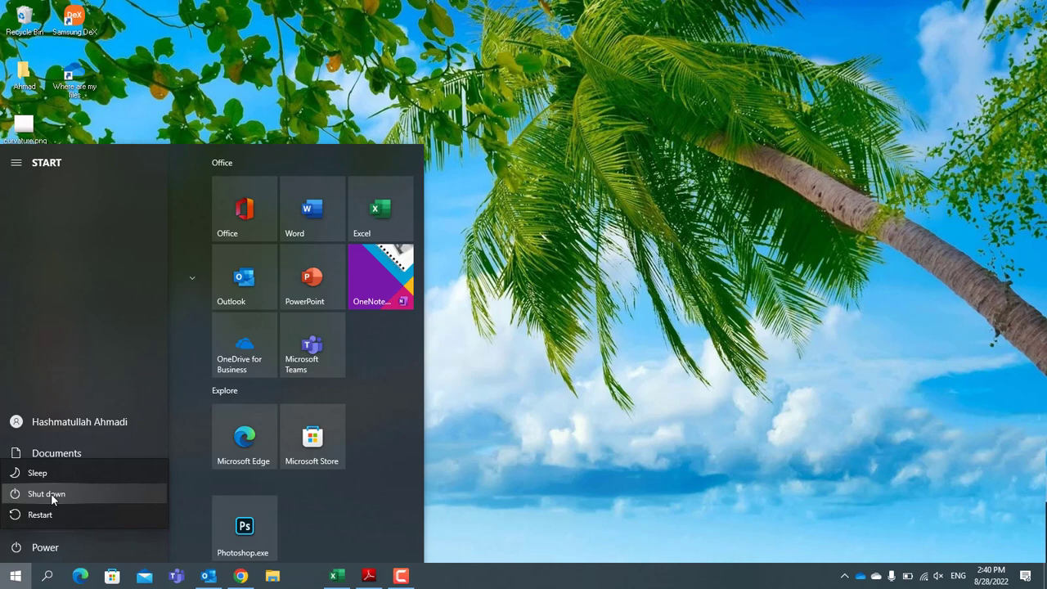
pyautogui.click(499, 413)
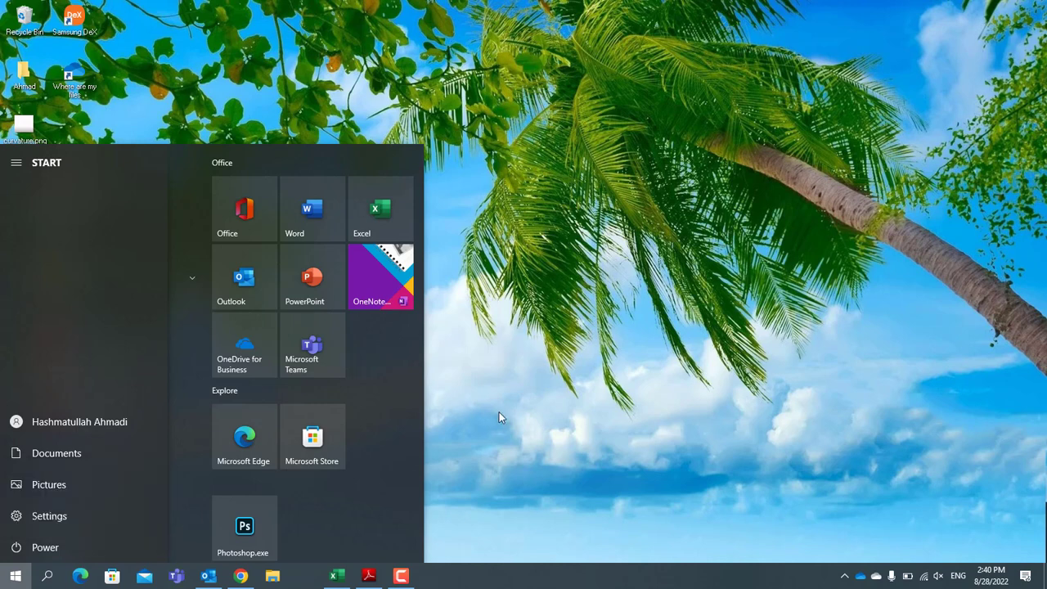
pyautogui.click(499, 412)
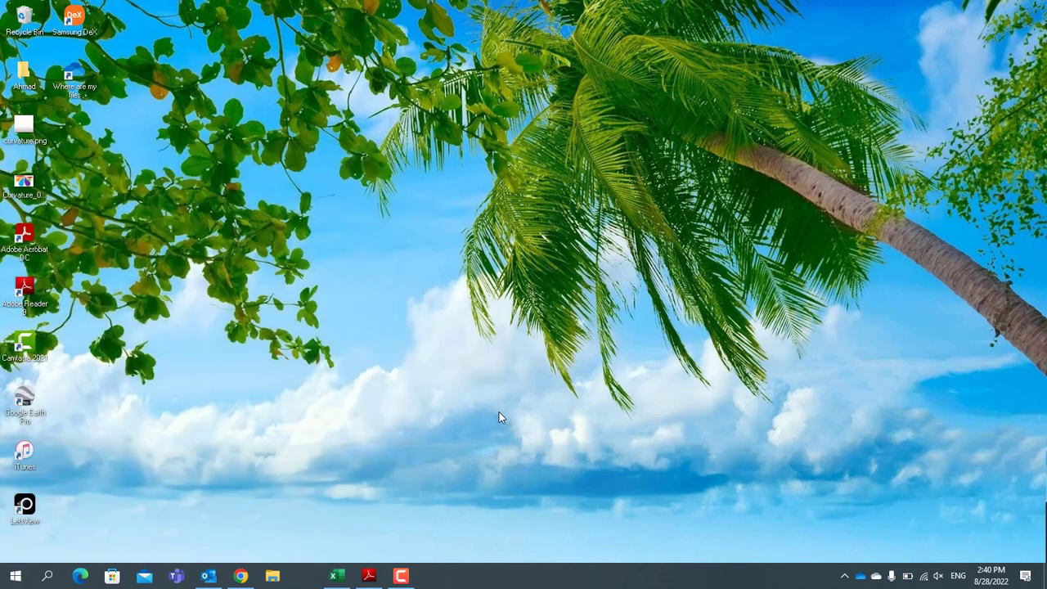